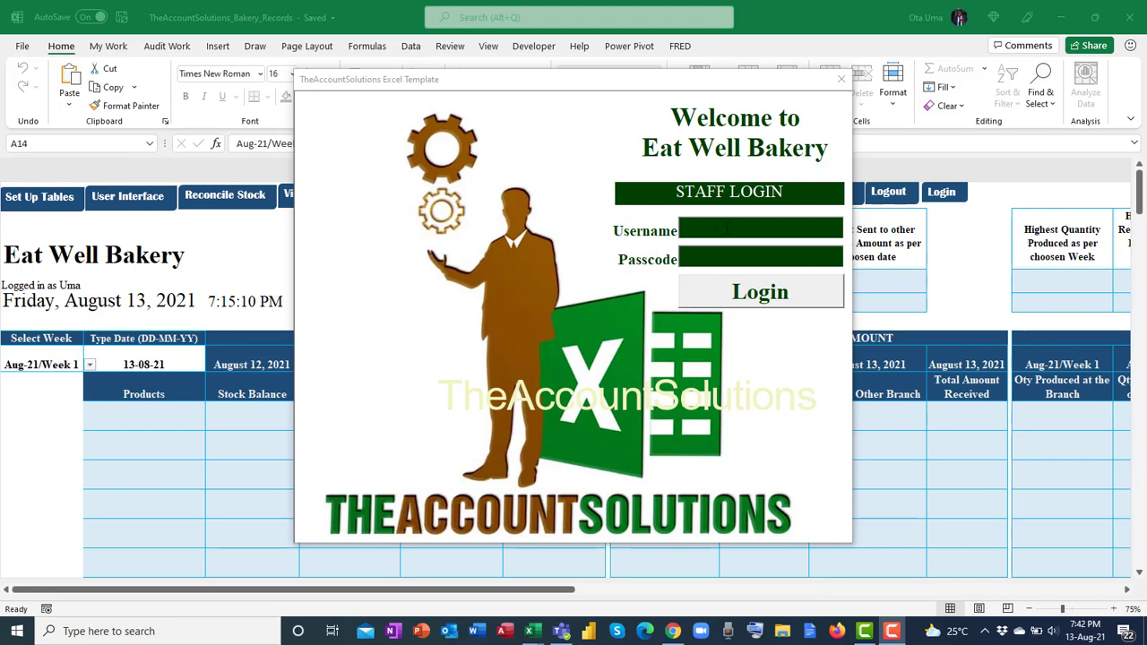
Log in with the staff username and passcode, re-entering the passcode after a wrong-password warning.
click(727, 228)
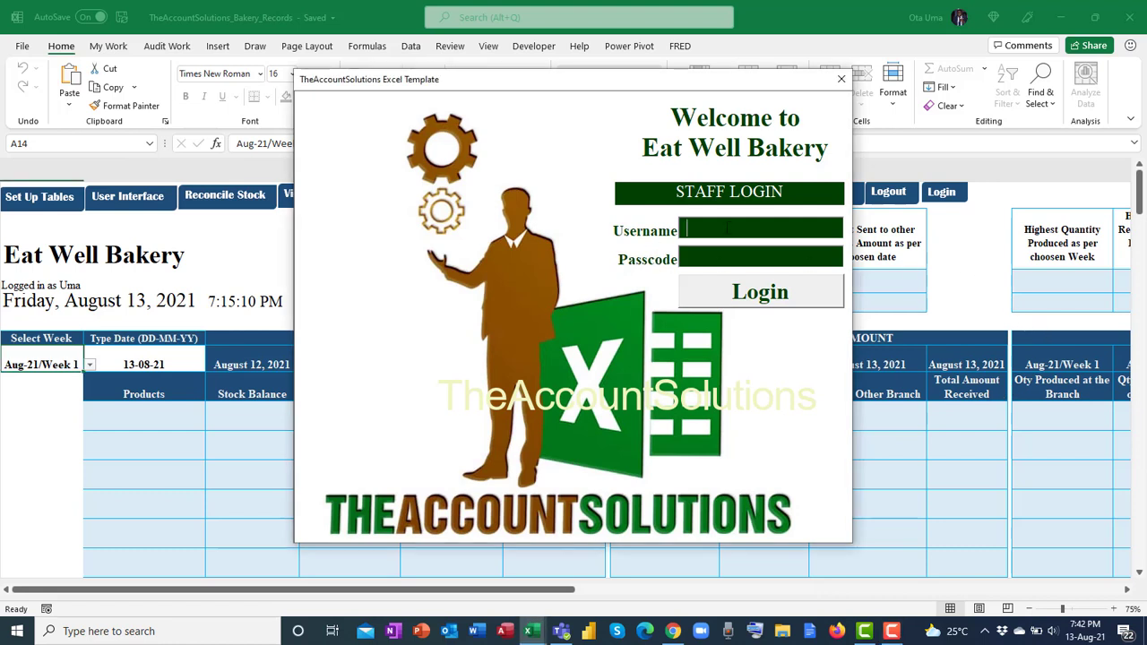
text(Uma)
text(******)
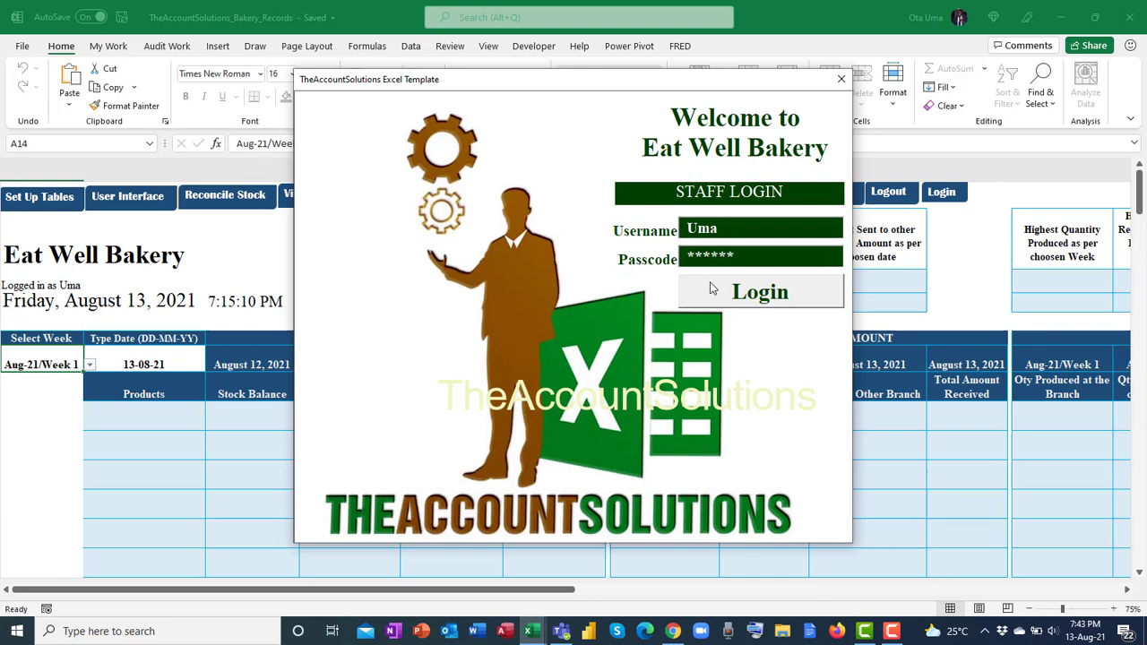
click(712, 290)
click(631, 361)
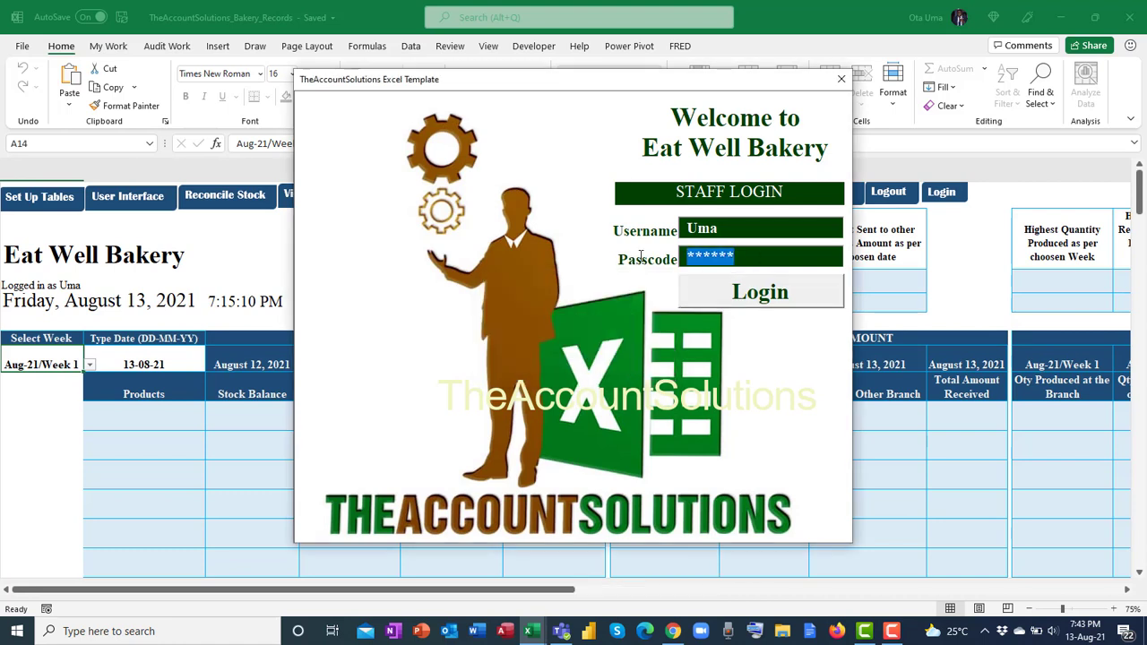
text(*******)
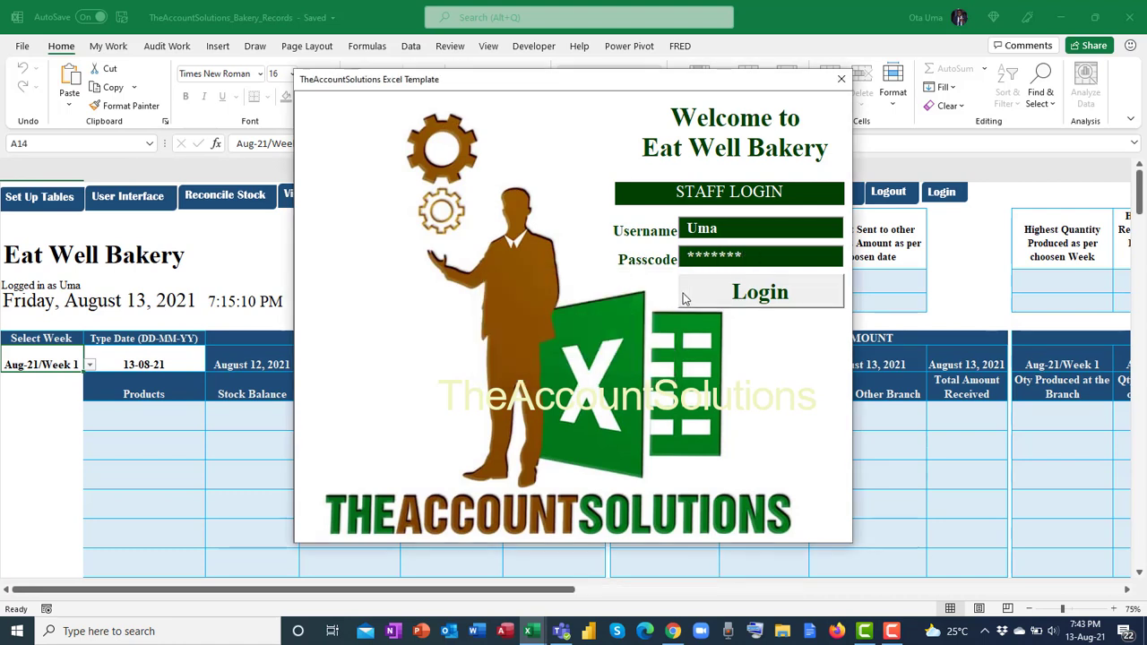
click(683, 298)
click(619, 364)
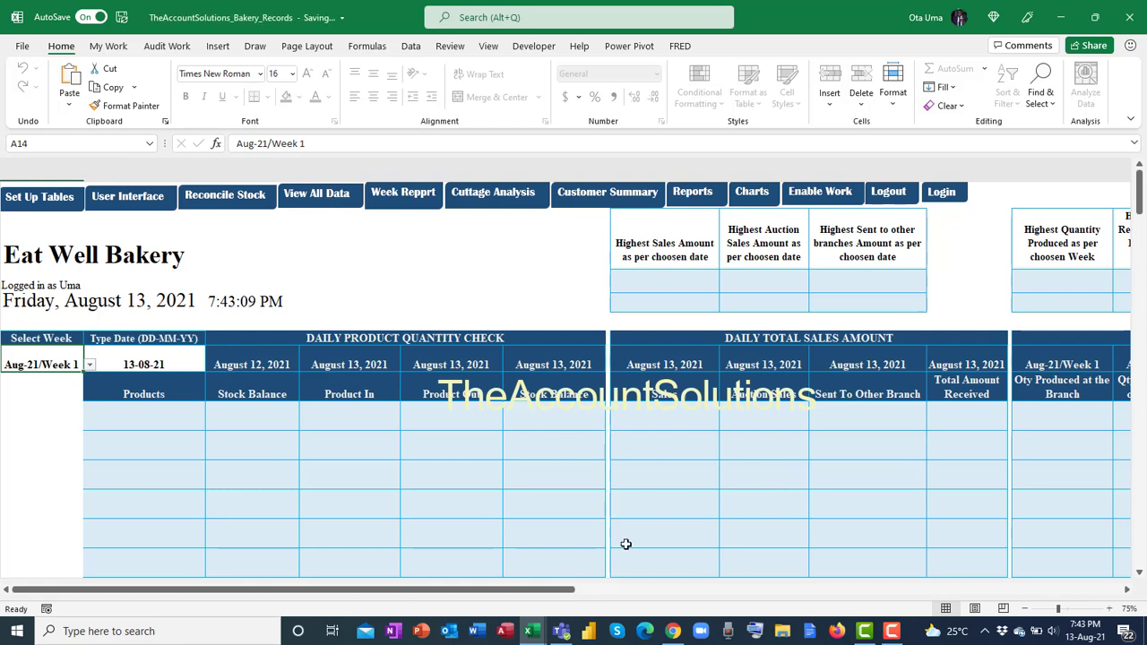
drag(545, 593, 430, 594)
scroll(517, 448, down, 5)
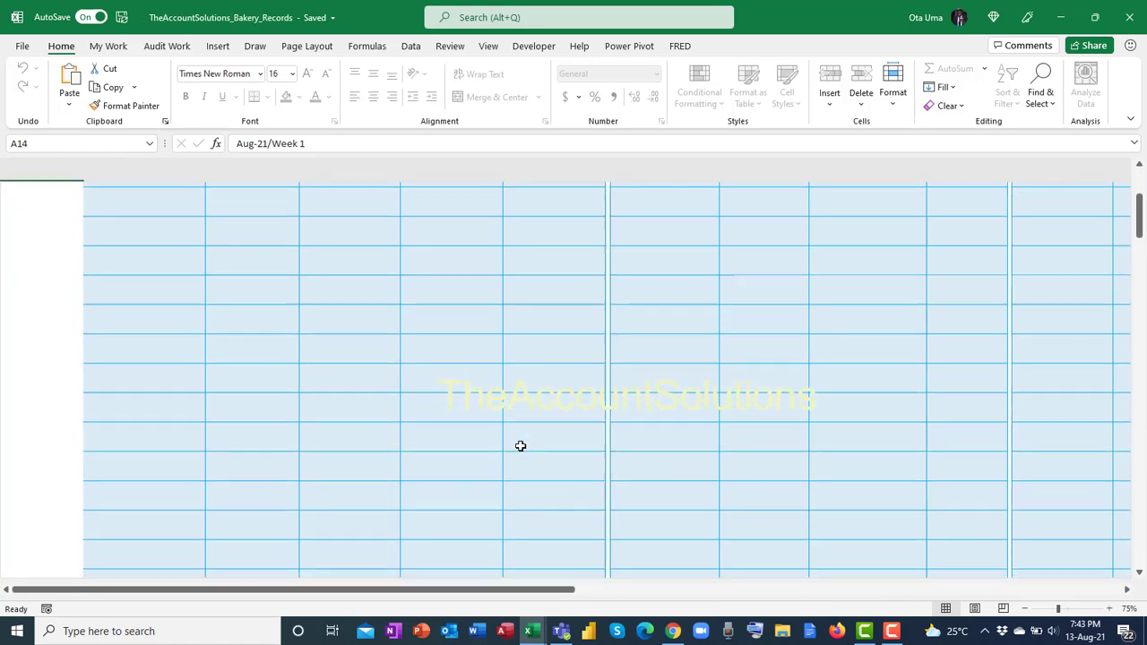
scroll(520, 444, up, 5)
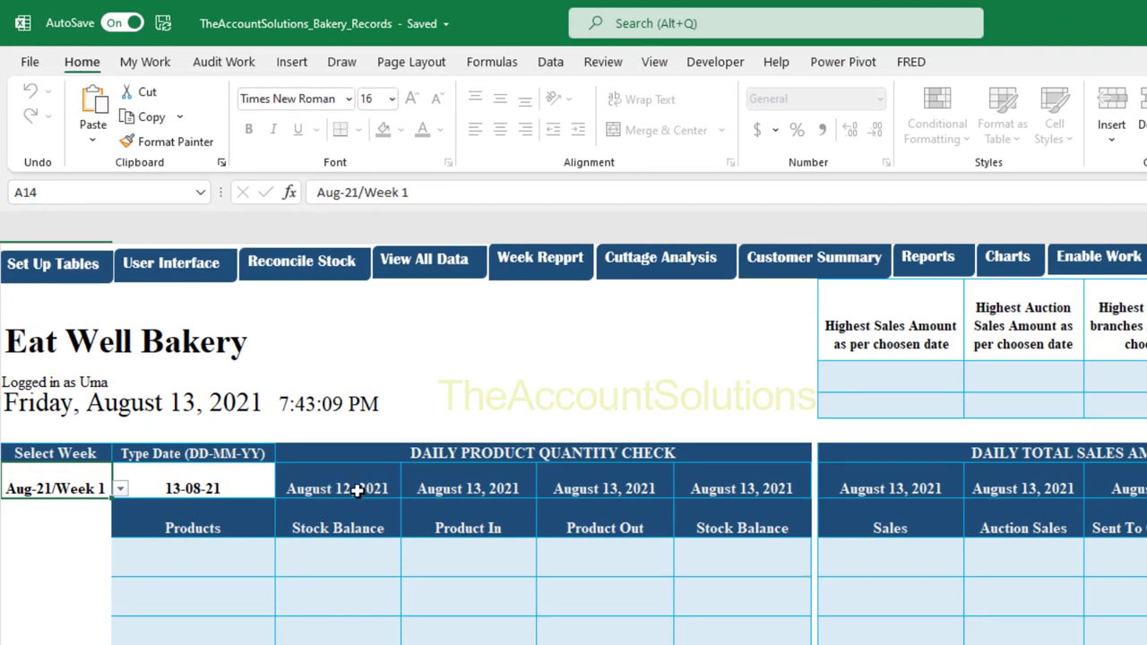
click(220, 484)
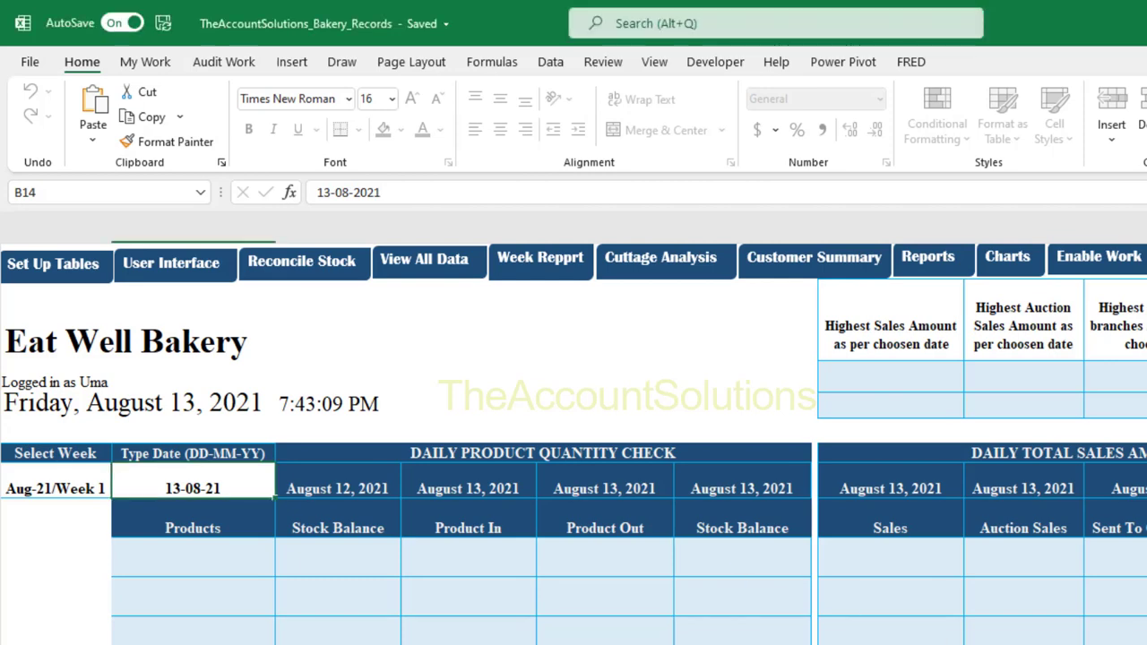
scroll(574, 448, right, 6)
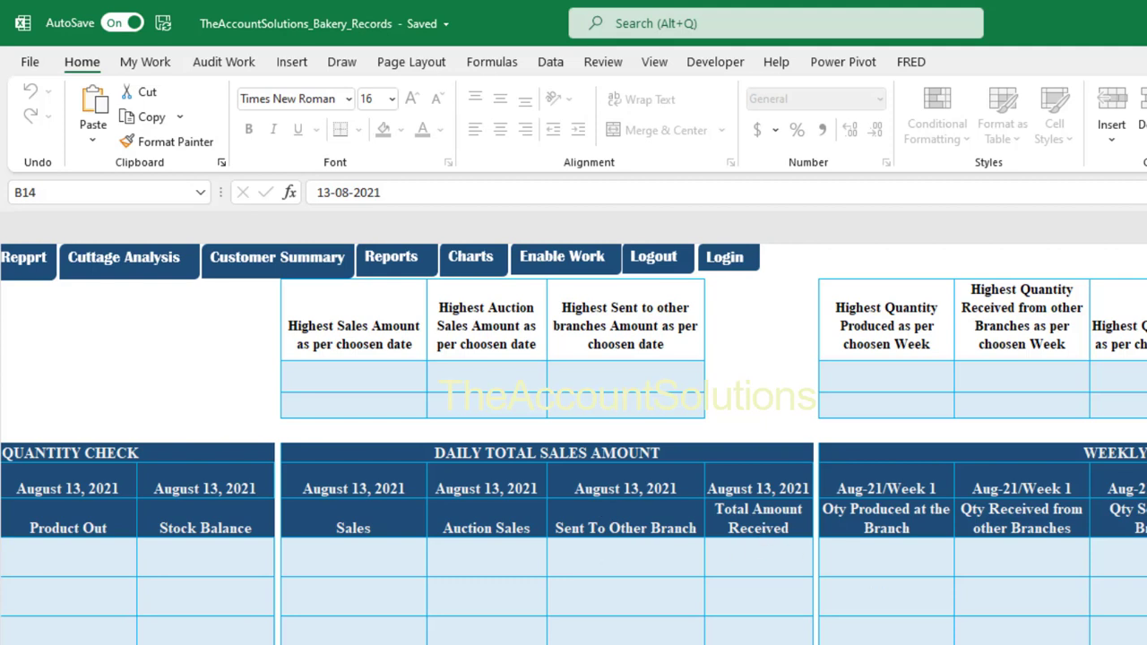
scroll(574, 445, left, 6)
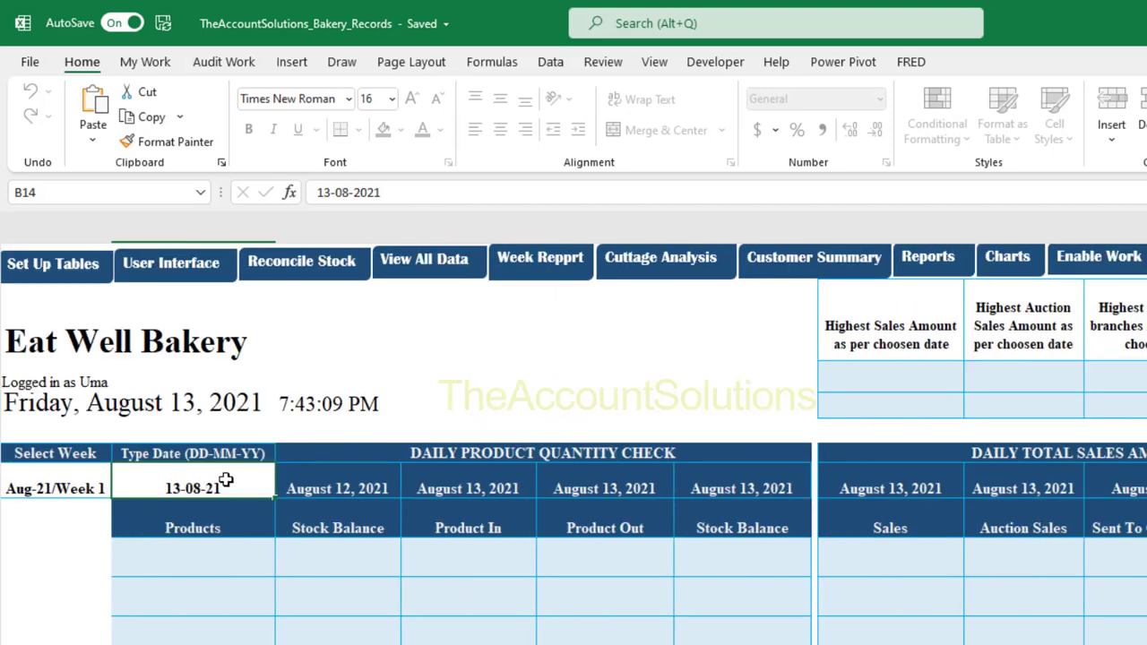
click(67, 484)
click(120, 488)
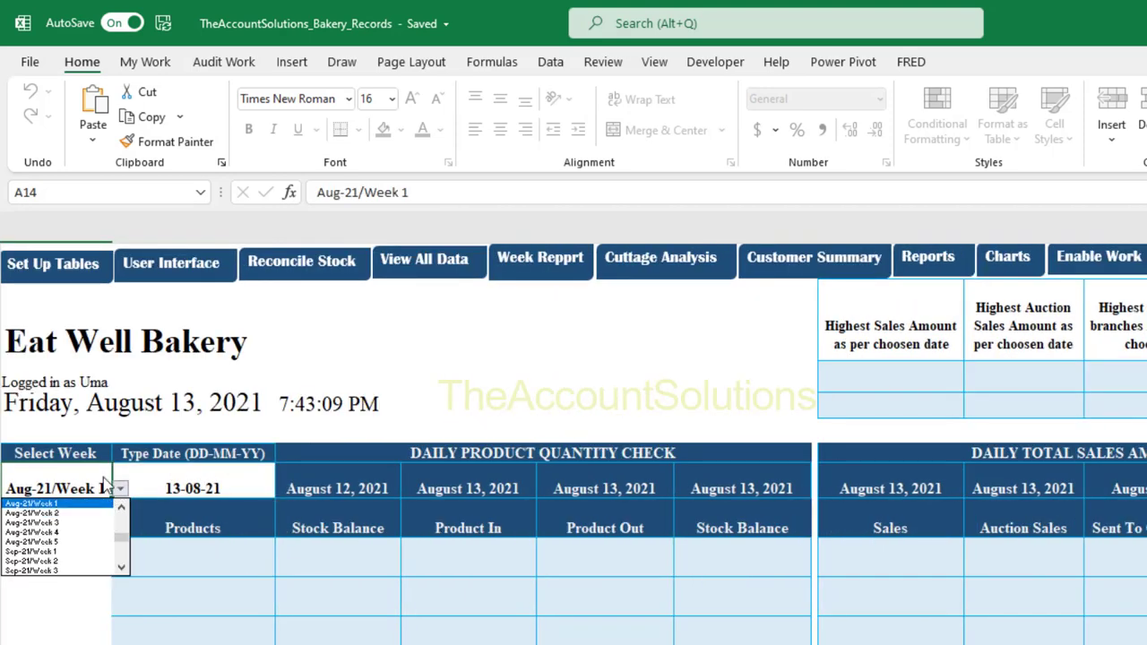
click(120, 488)
click(220, 477)
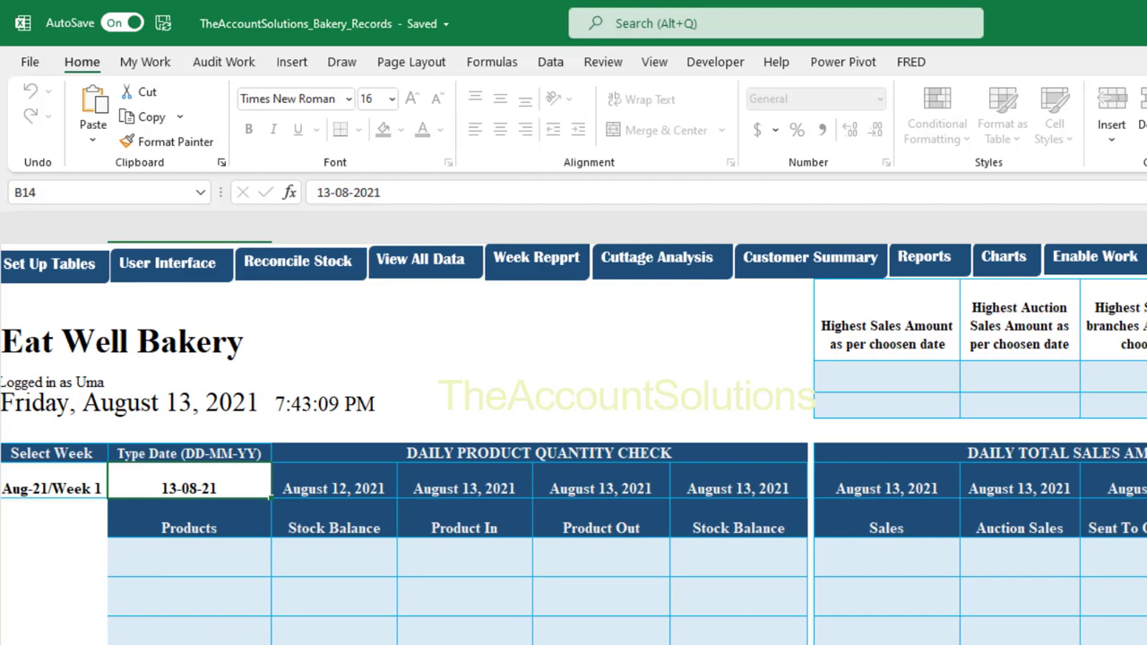
scroll(574, 445, right, 10)
scroll(706, 496, left, 1)
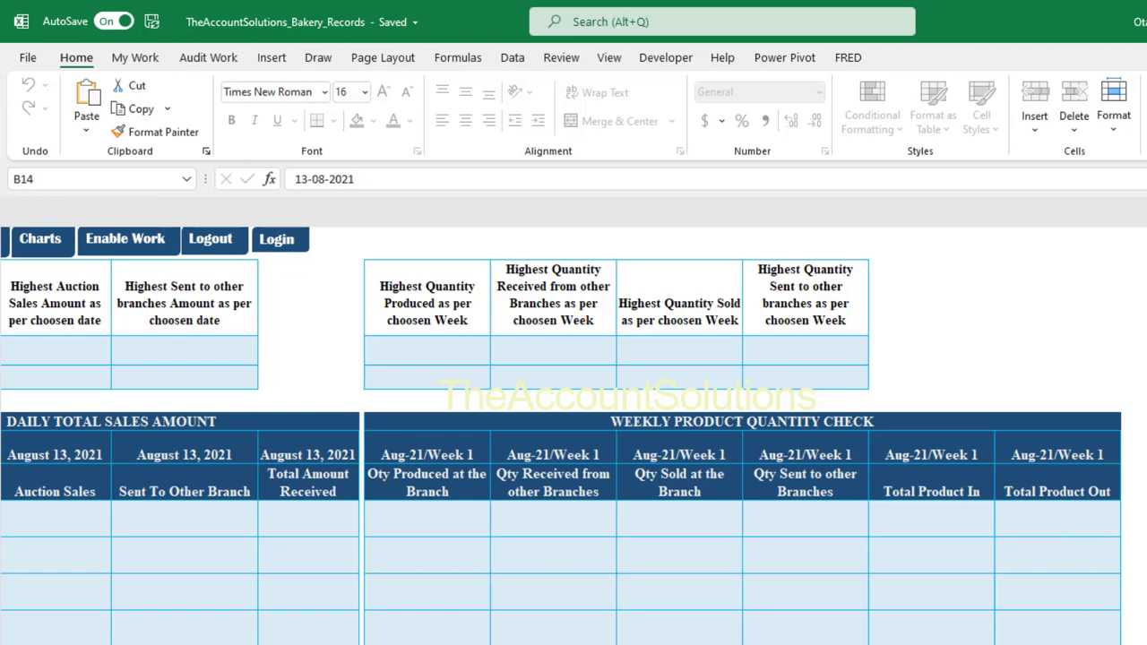
scroll(809, 642, right, 10)
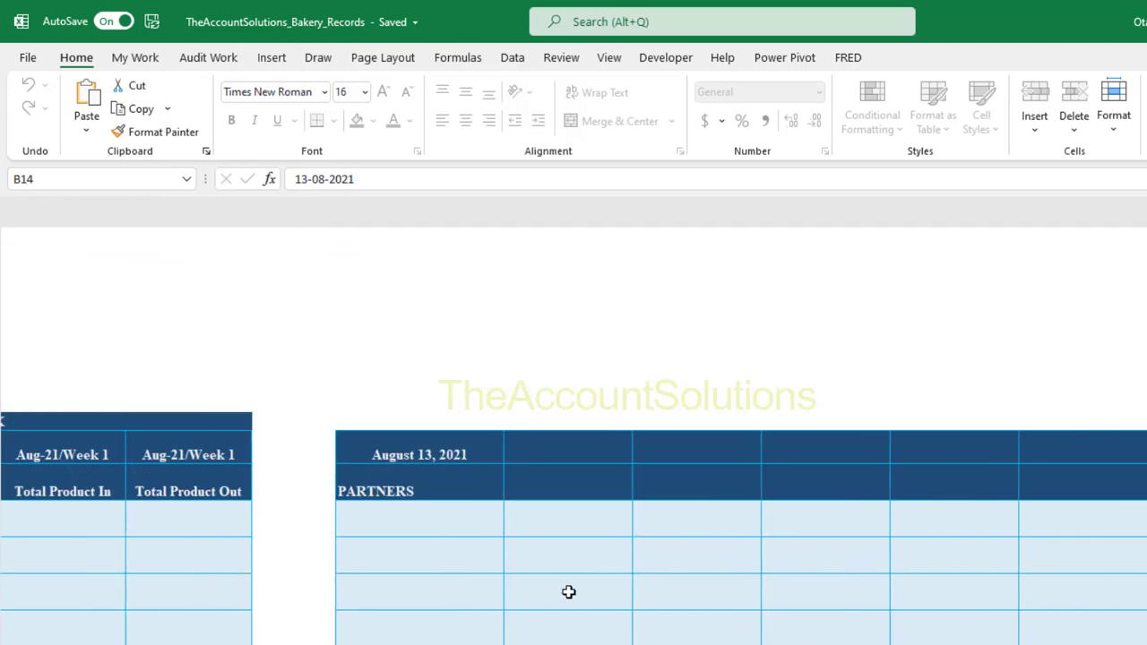
scroll(574, 538, right, 5)
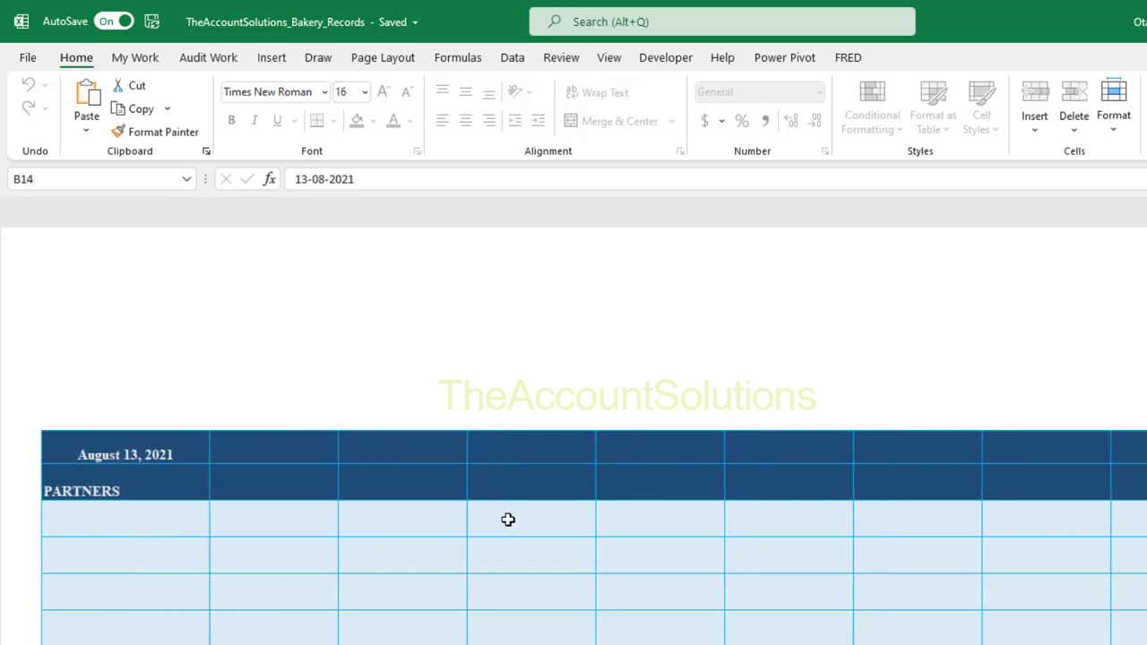
scroll(573, 538, left, 10)
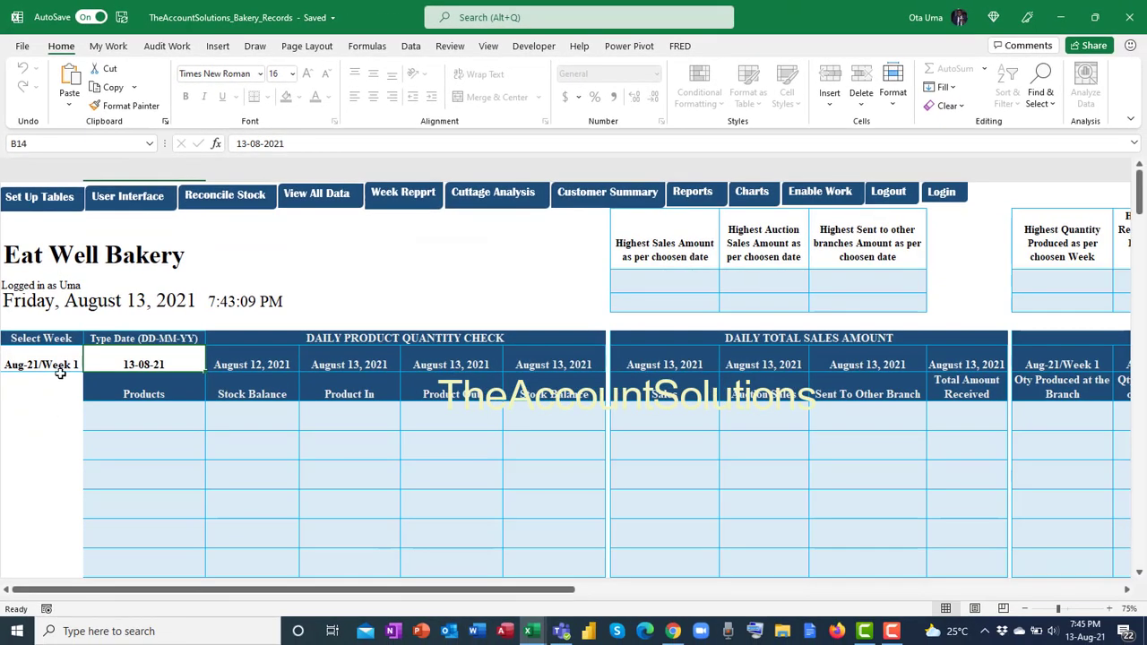
Open the Set Up Tables sheet, look over the Transactions table, then return to the Products table.
click(52, 199)
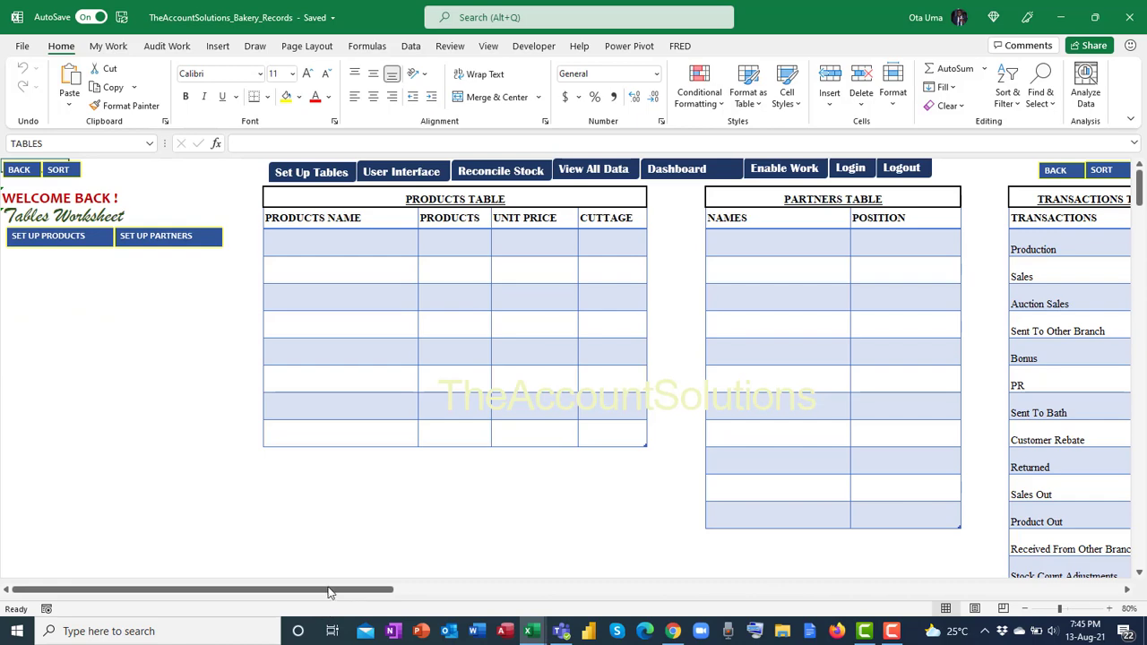
drag(328, 590, 451, 593)
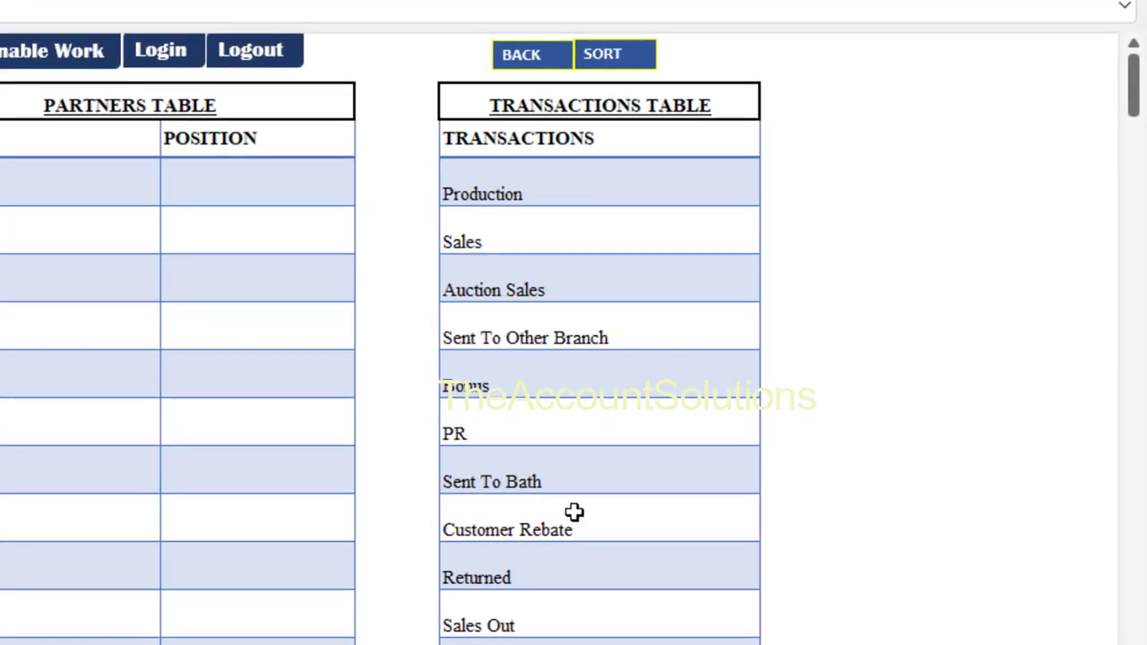
scroll(574, 511, down, 2)
scroll(561, 415, up, 2)
scroll(580, 408, down, 2)
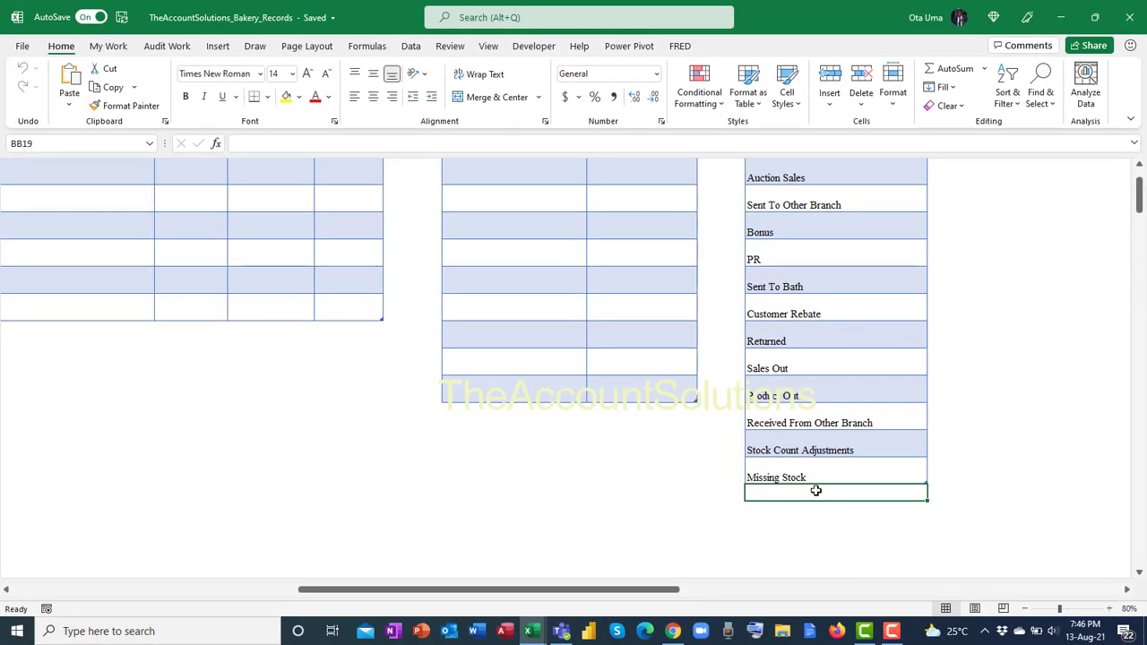
scroll(812, 466, up, 2)
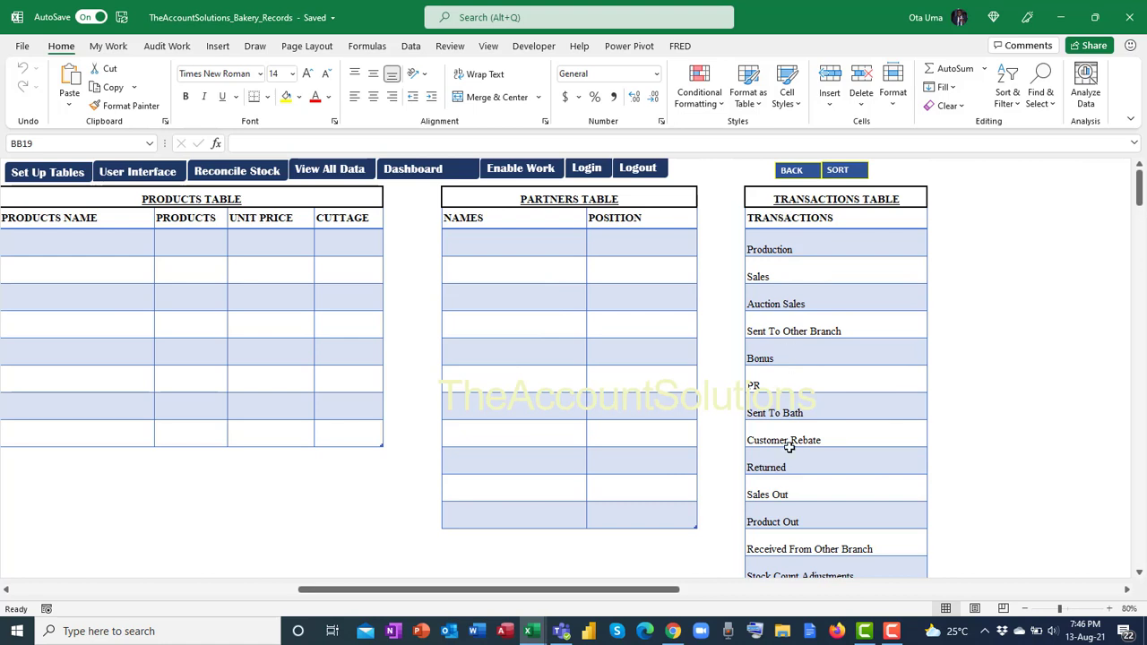
drag(596, 592, 407, 594)
click(95, 240)
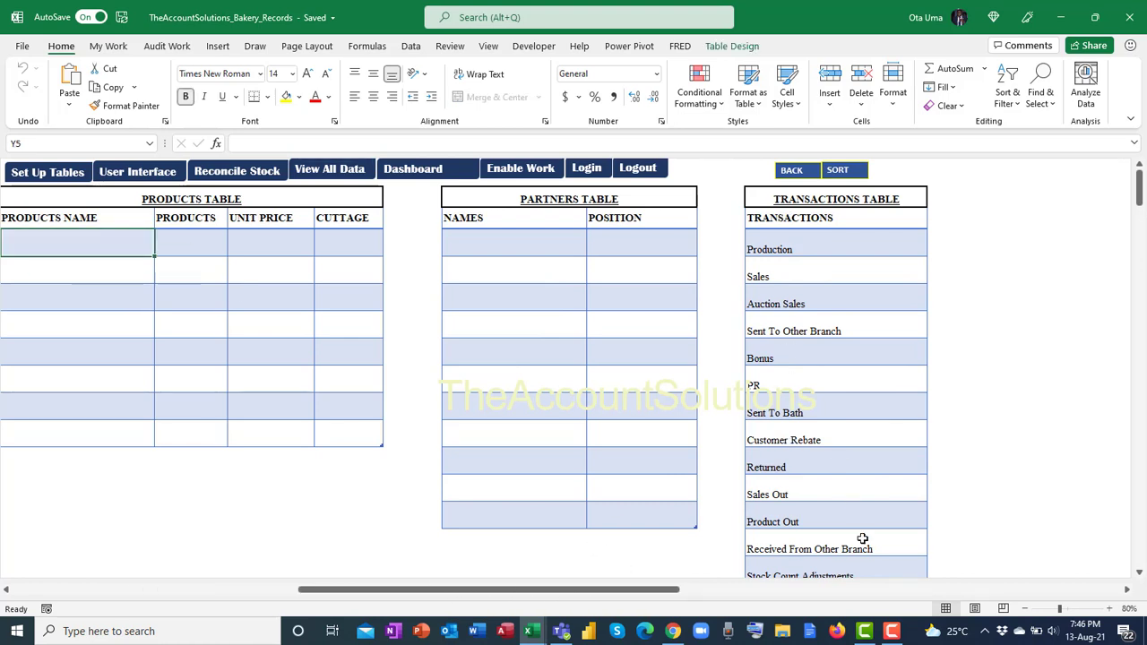
drag(324, 591, 107, 578)
click(7, 595)
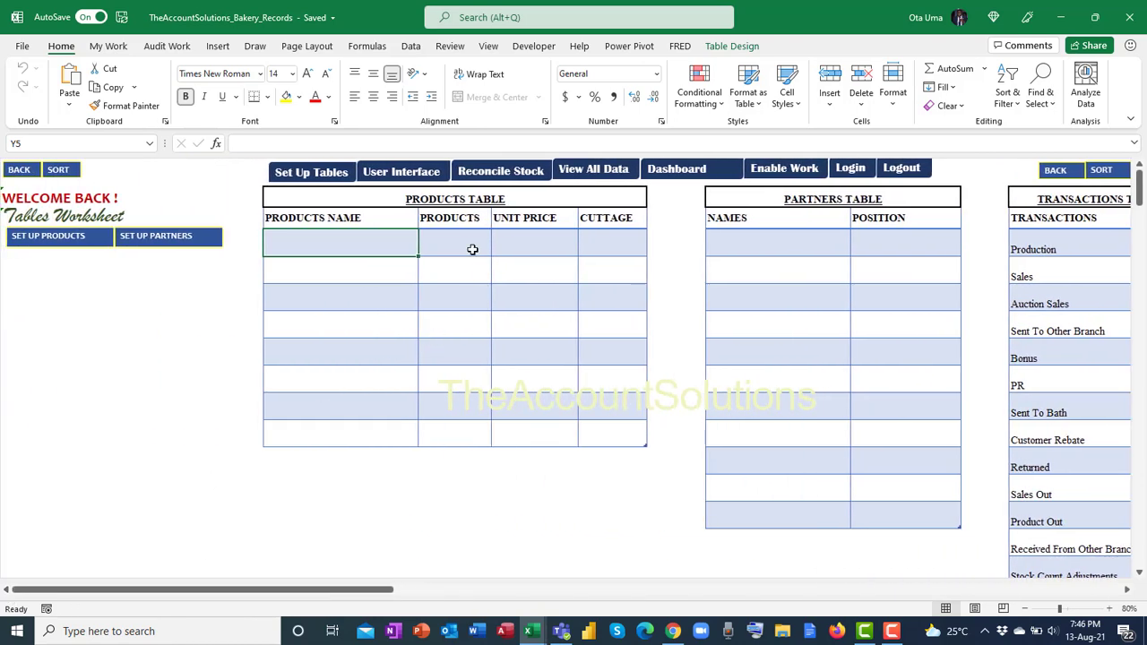
Enter Kingsway High Loaf with short name Kings Loaf, unit price 500 and cuttage 600.
click(469, 248)
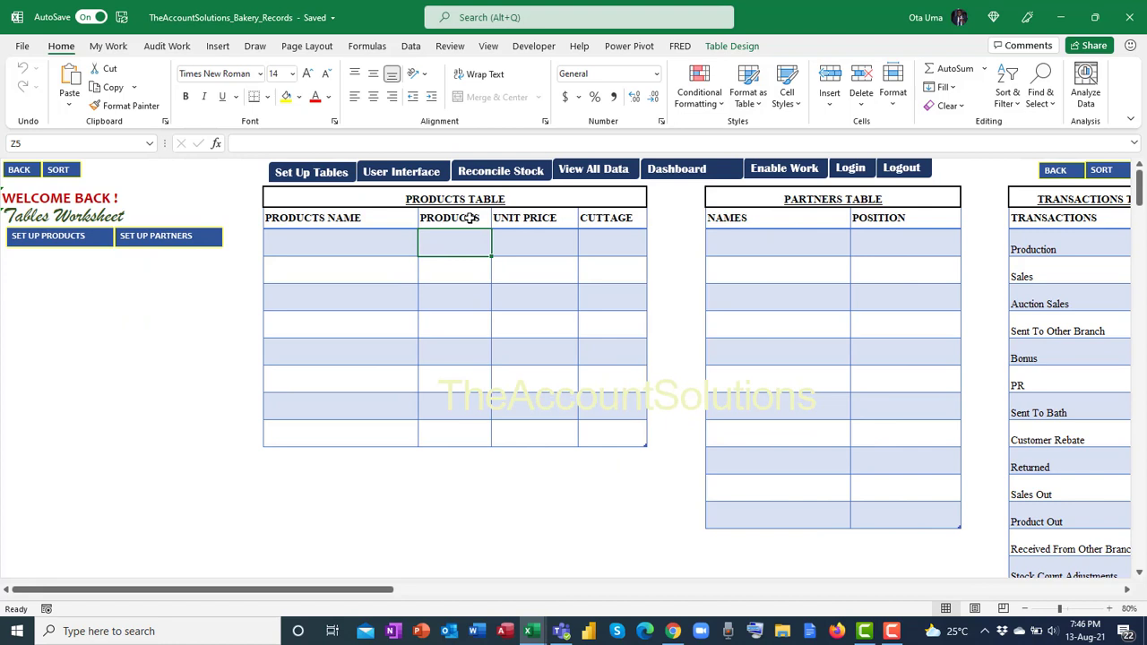
click(356, 248)
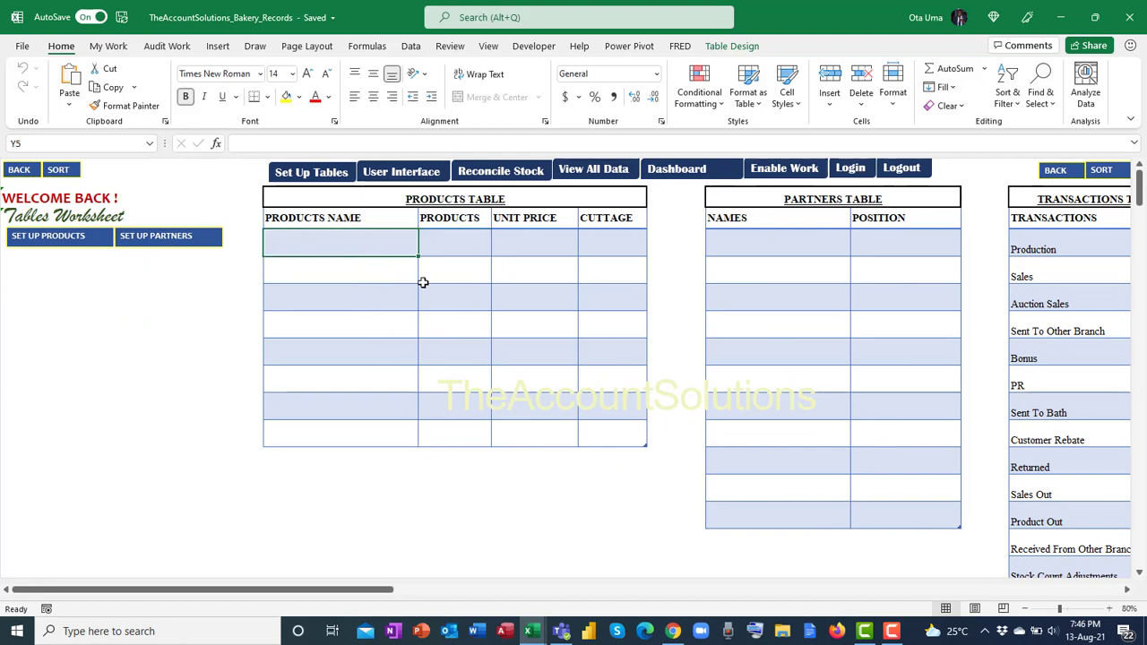
text(KIngs)
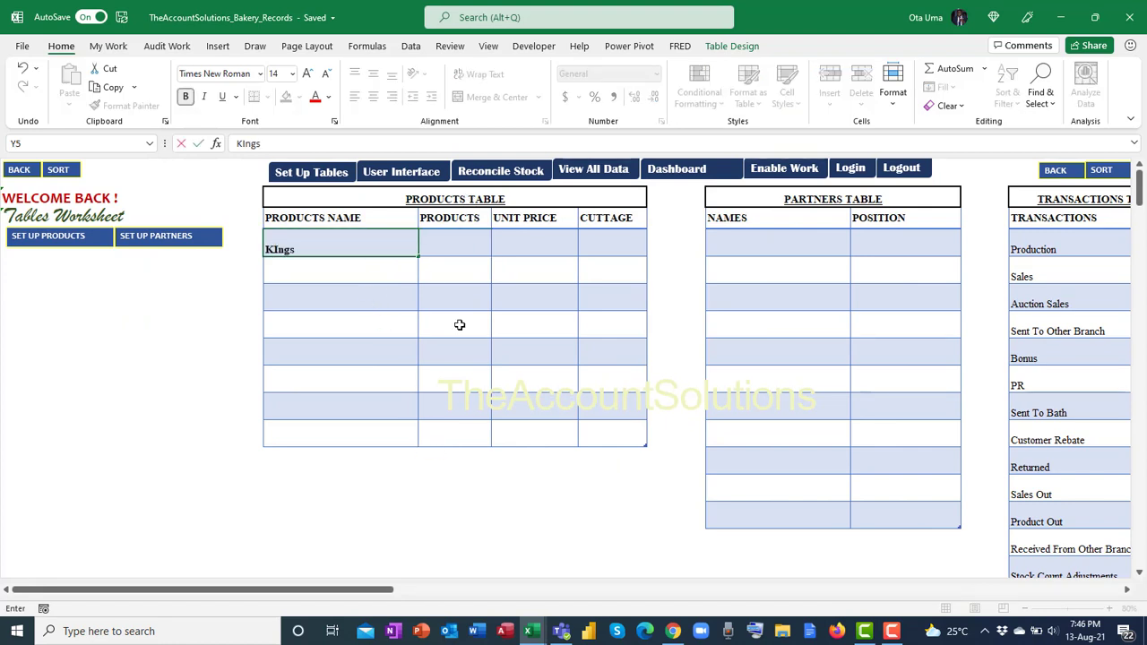
text(wa)
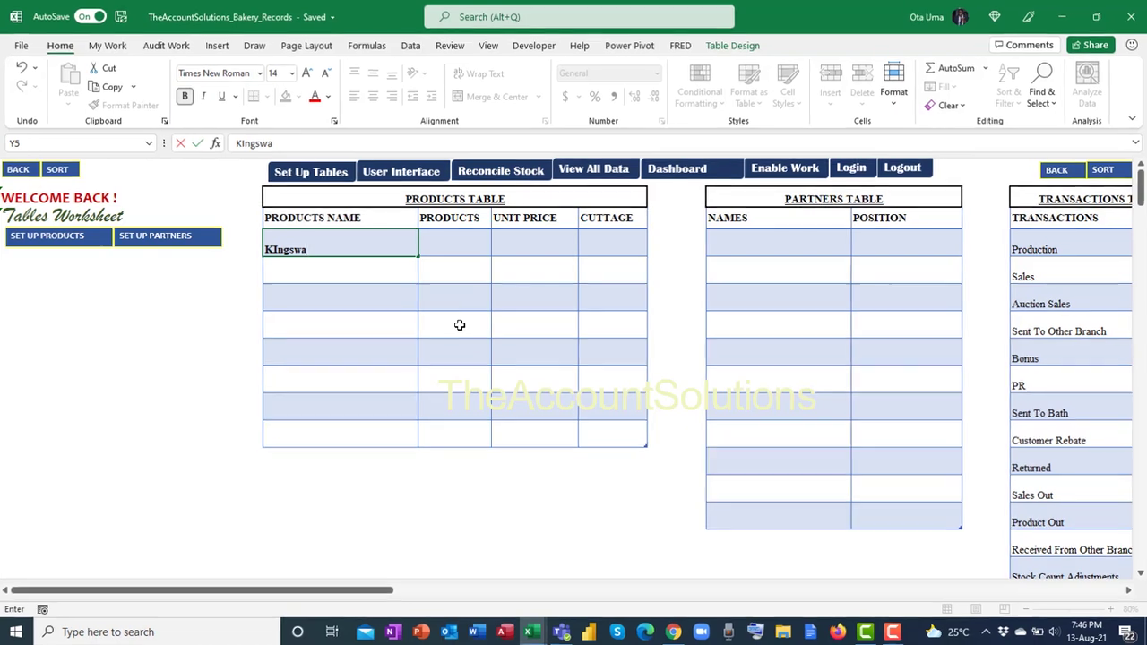
text(y HIgh Loaf)
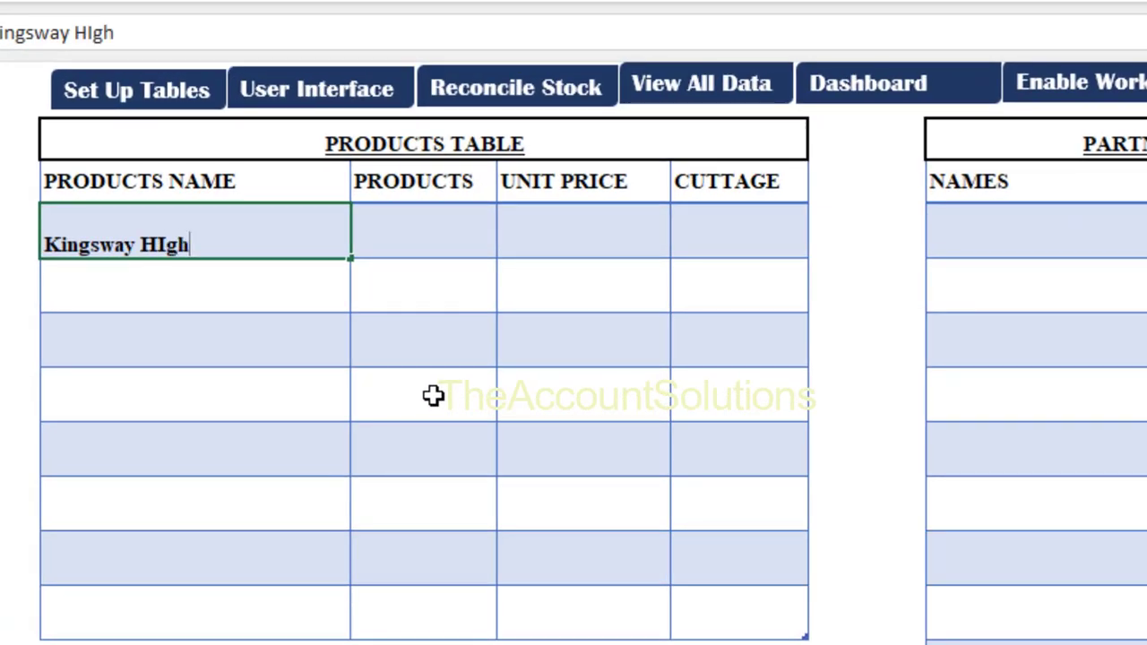
click(397, 236)
text(Kings Loaf)
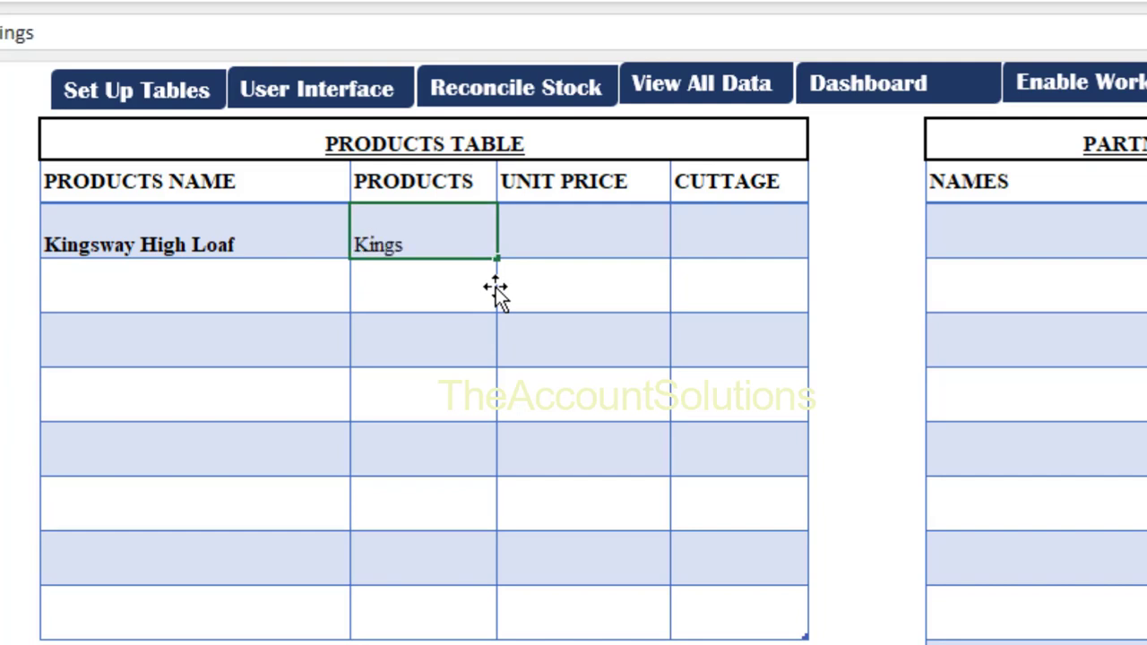
click(582, 237)
text(500)
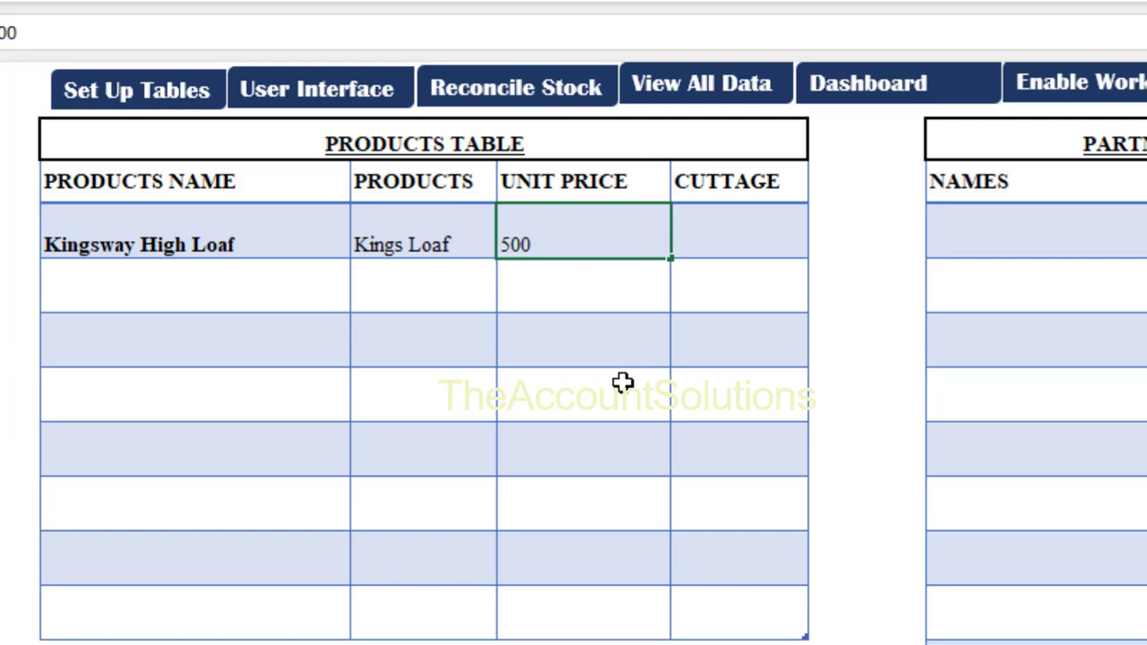
click(775, 242)
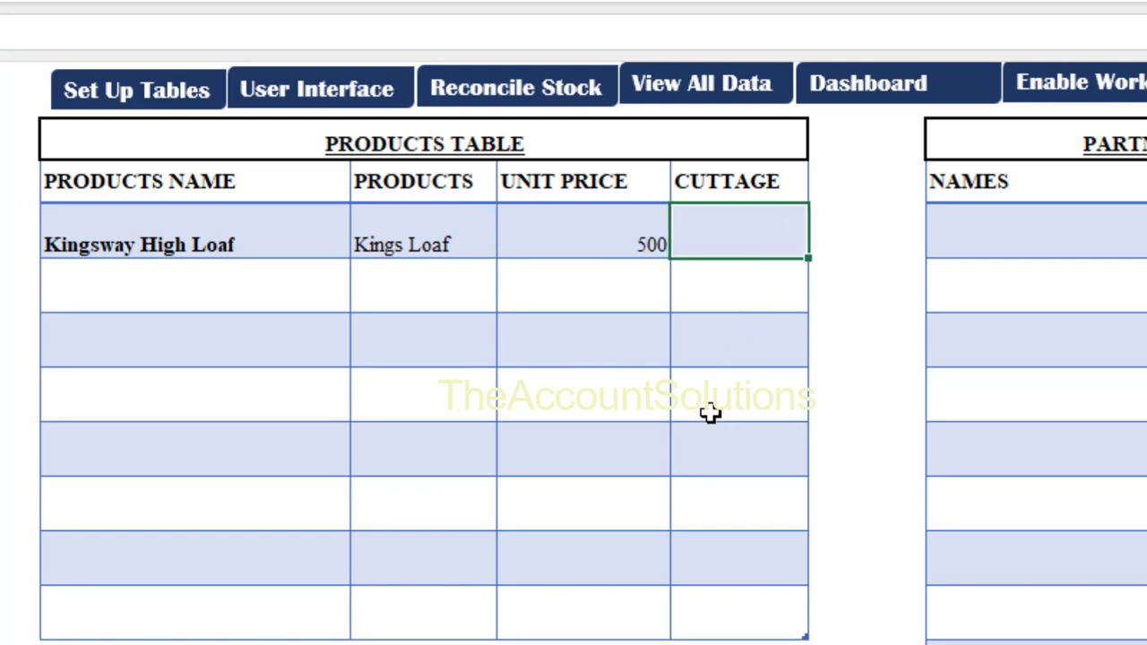
text(600)
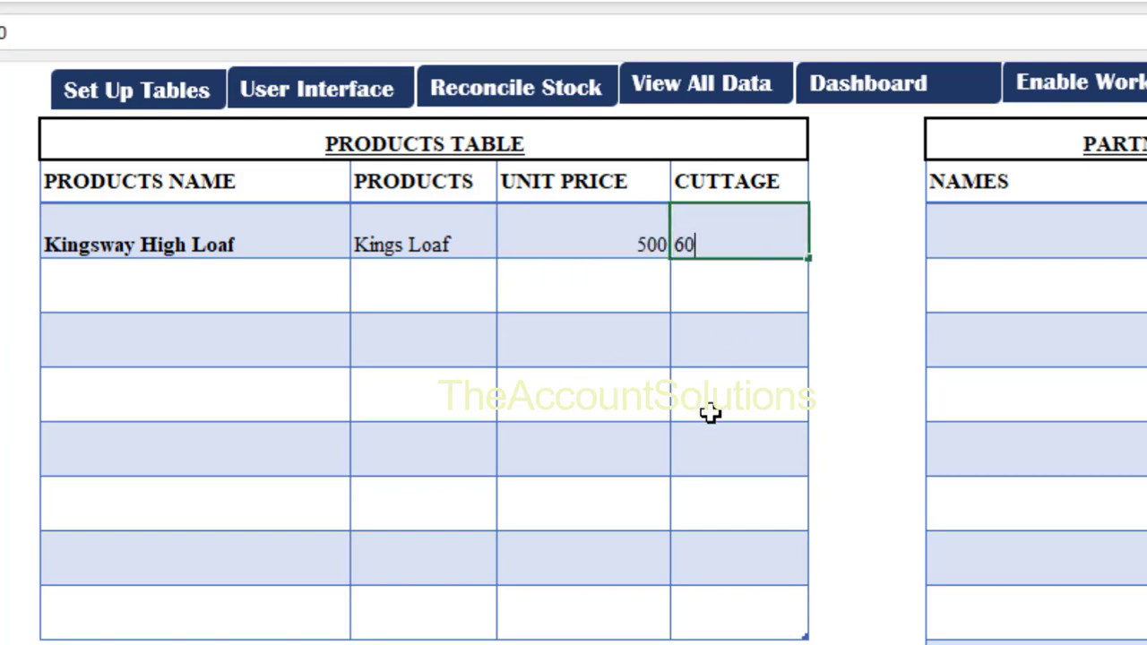
click(719, 369)
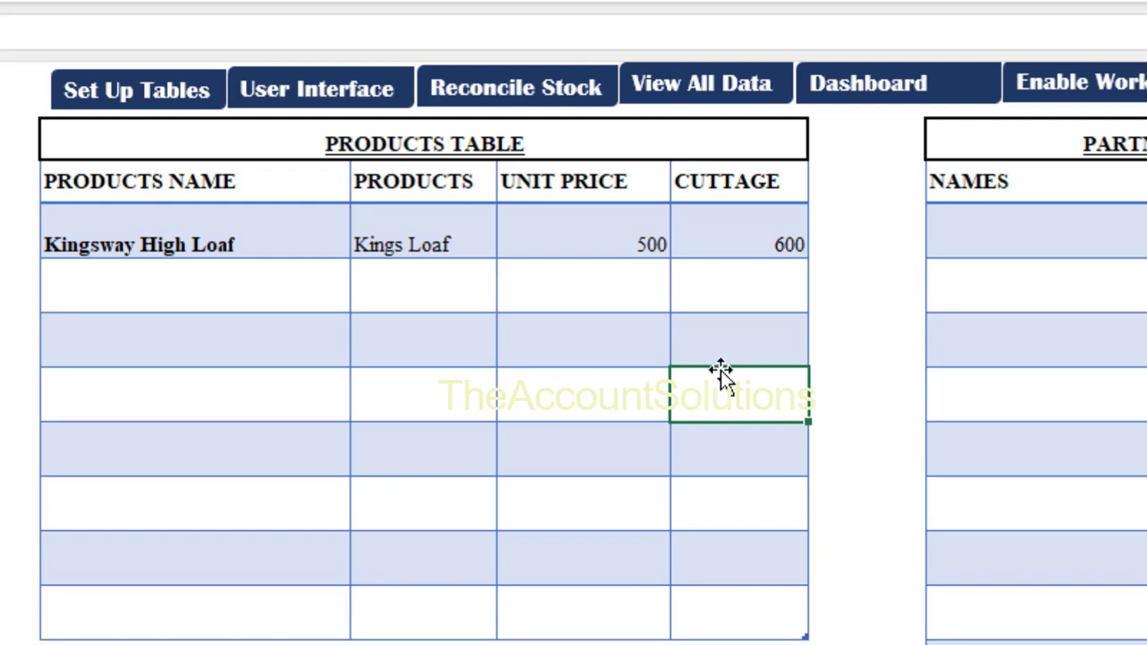
click(223, 322)
key(Down)
key(Down)
key(Down)
key(Down)
key(Down)
key(Down)
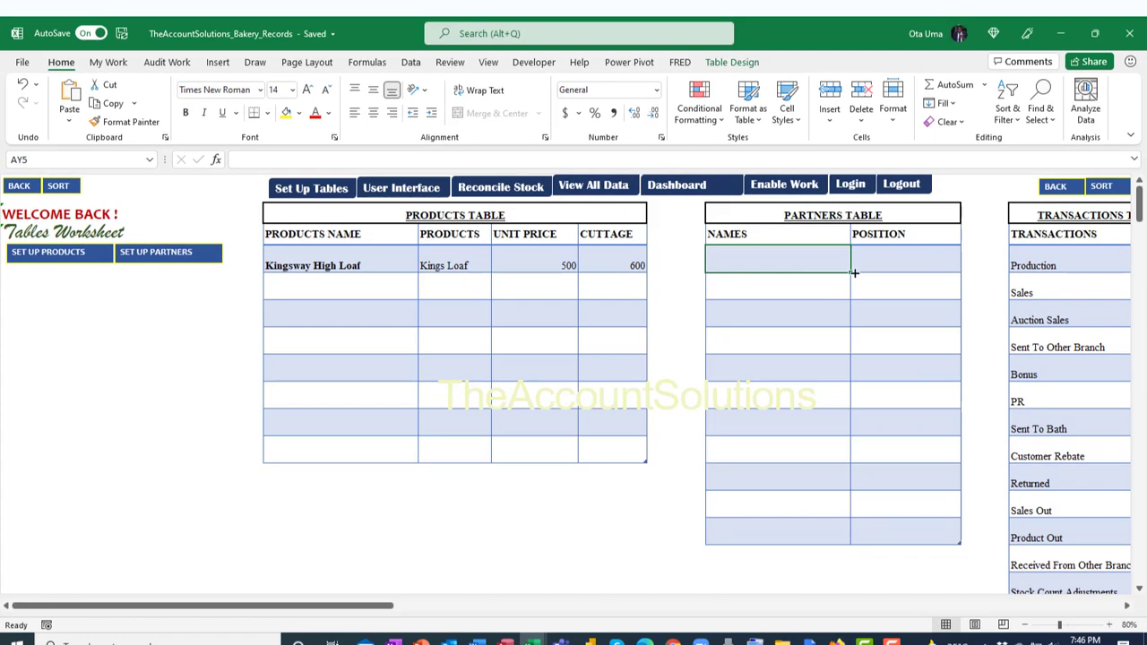
Enter the first partner's name with position Distributor and the second partner's name with position Sales Person.
click(858, 259)
click(781, 257)
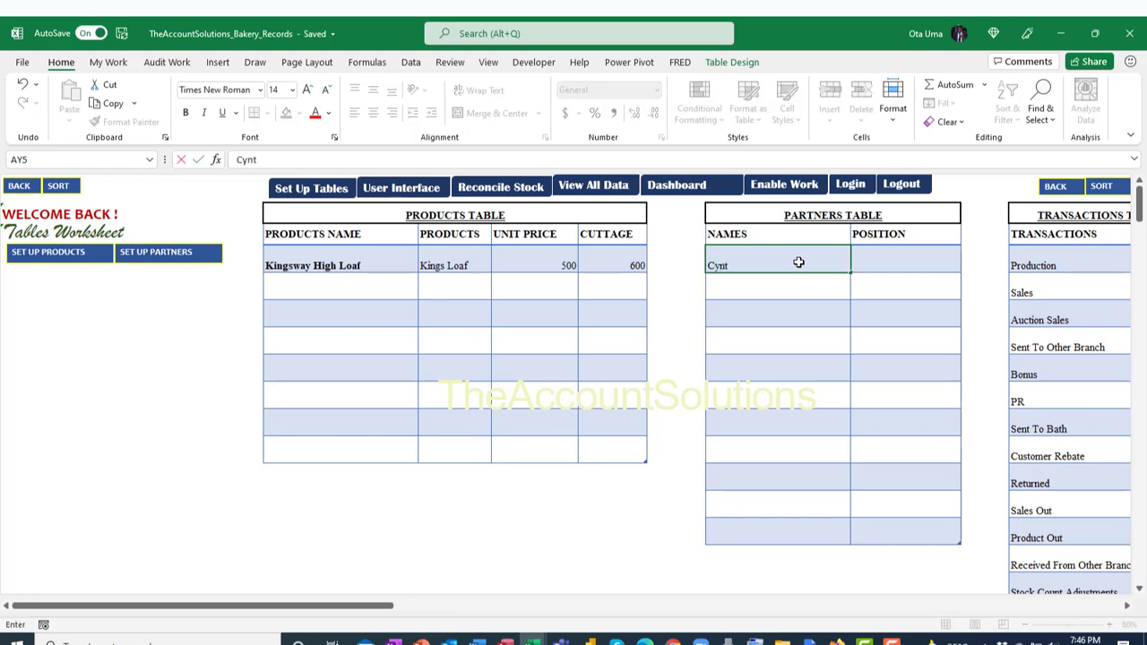
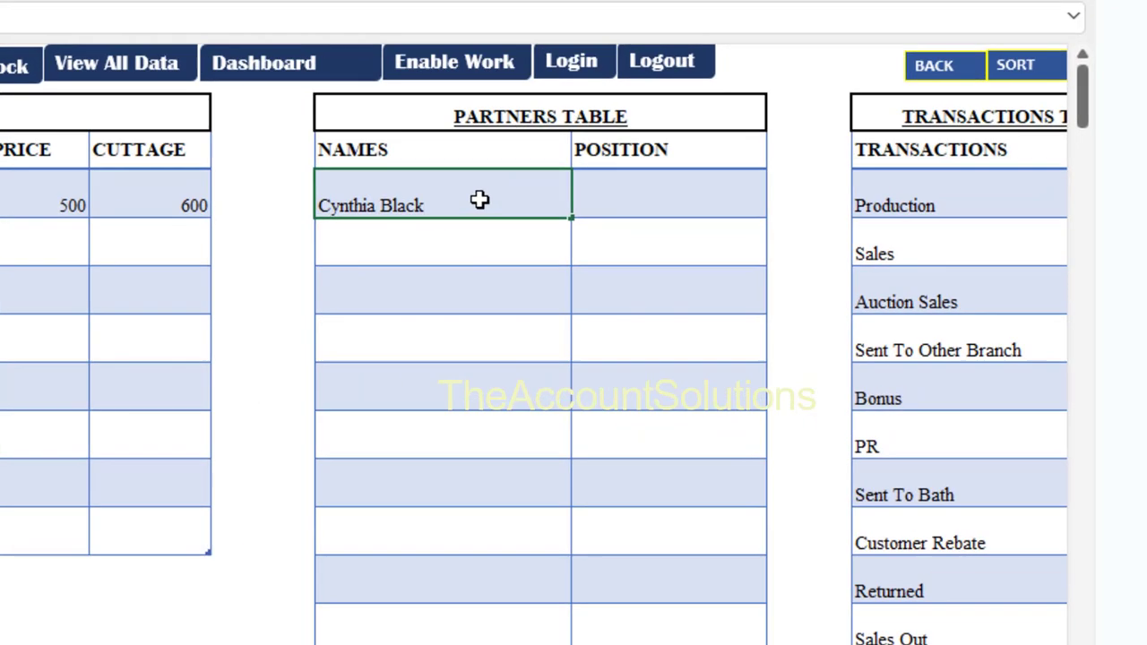
click(688, 207)
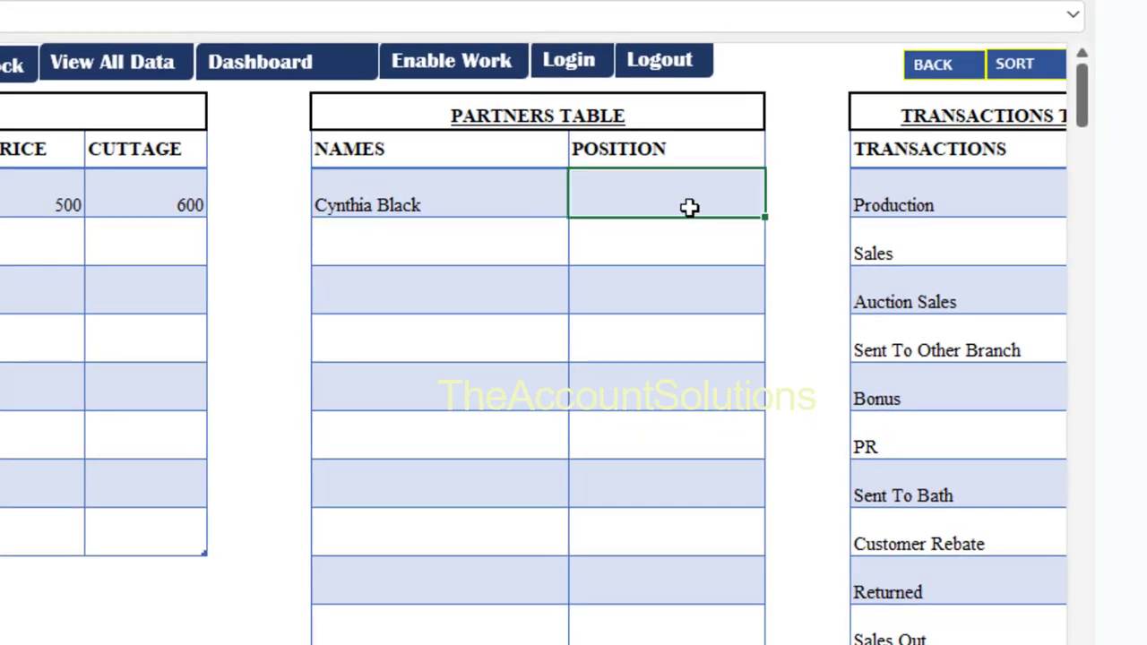
text(Distributor)
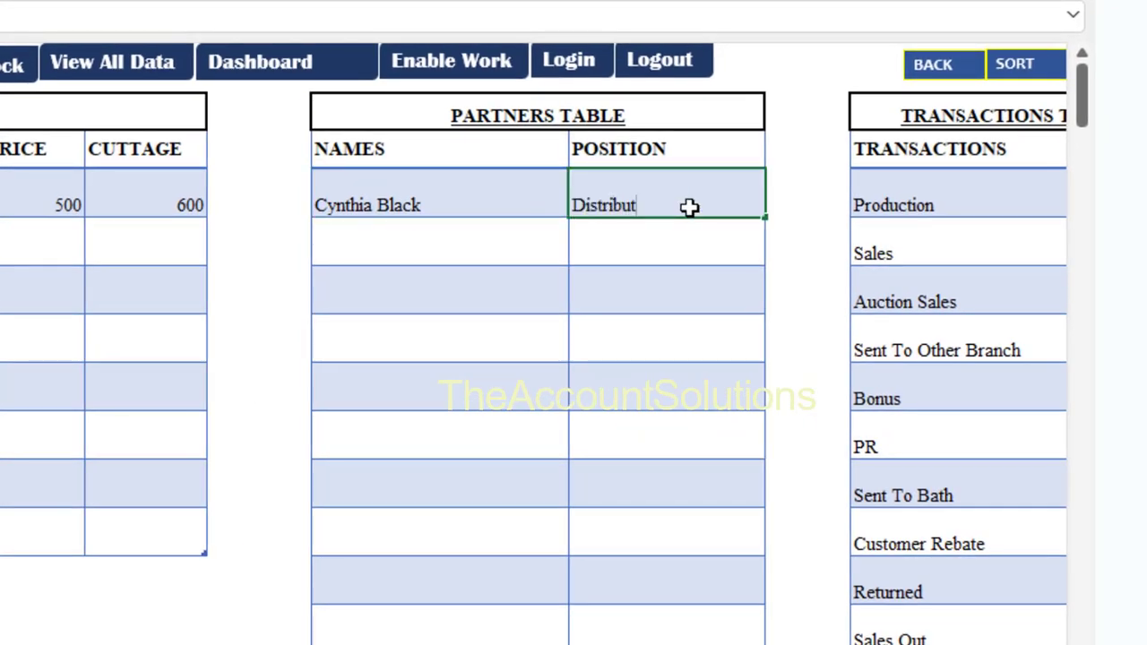
click(450, 249)
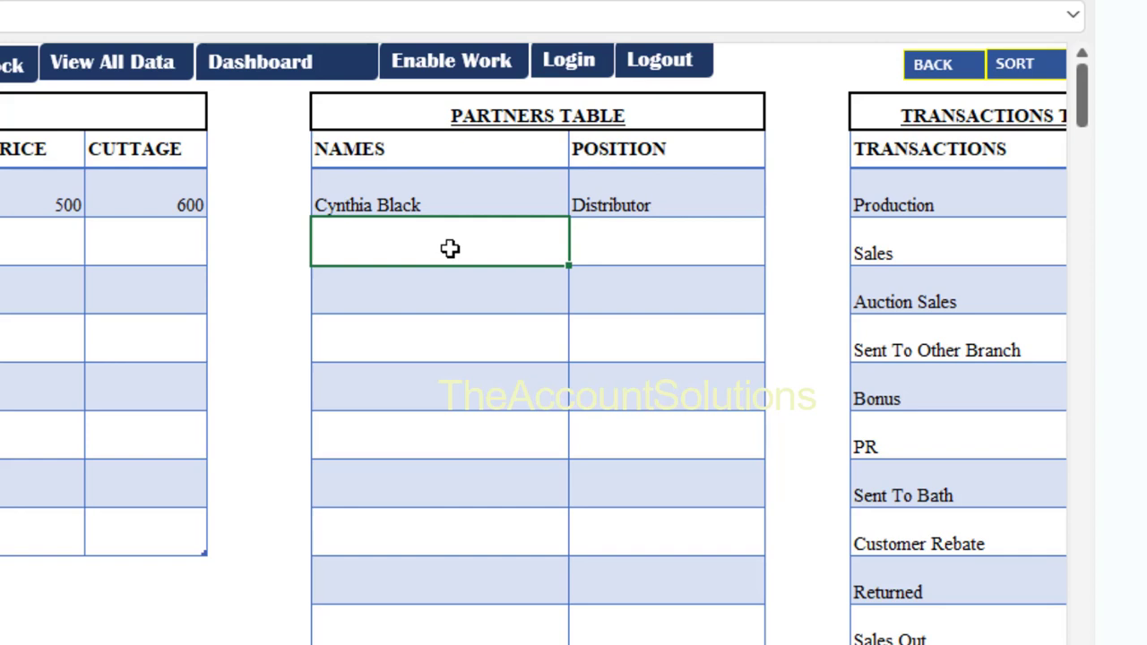
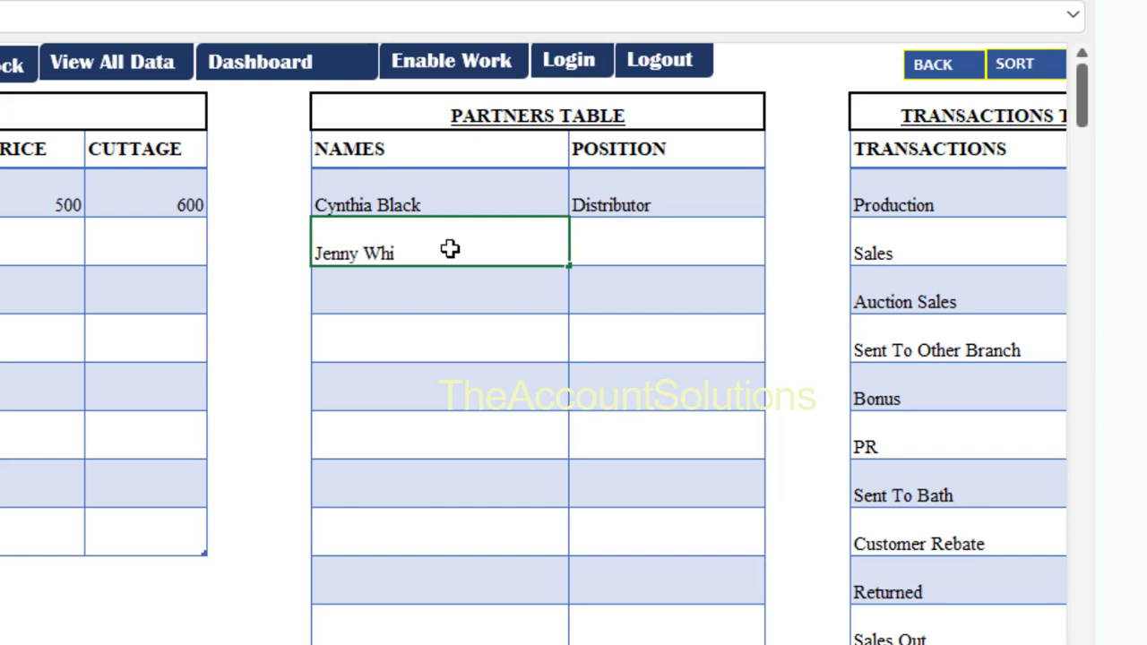
click(652, 256)
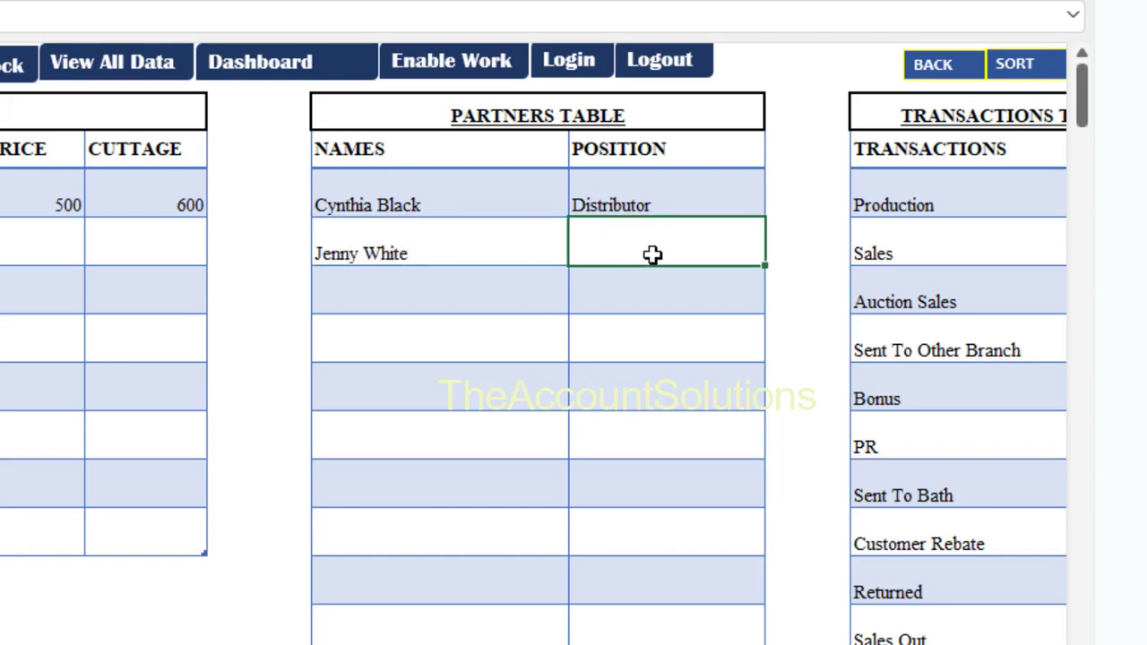
text(Sales Per)
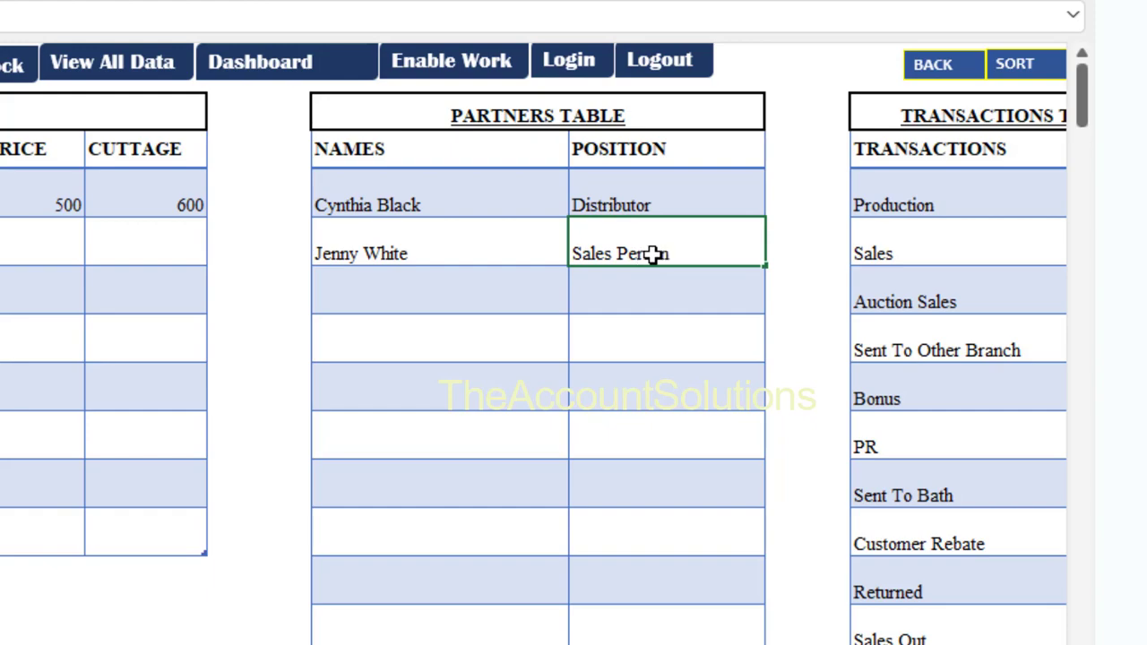
text(son)
click(626, 363)
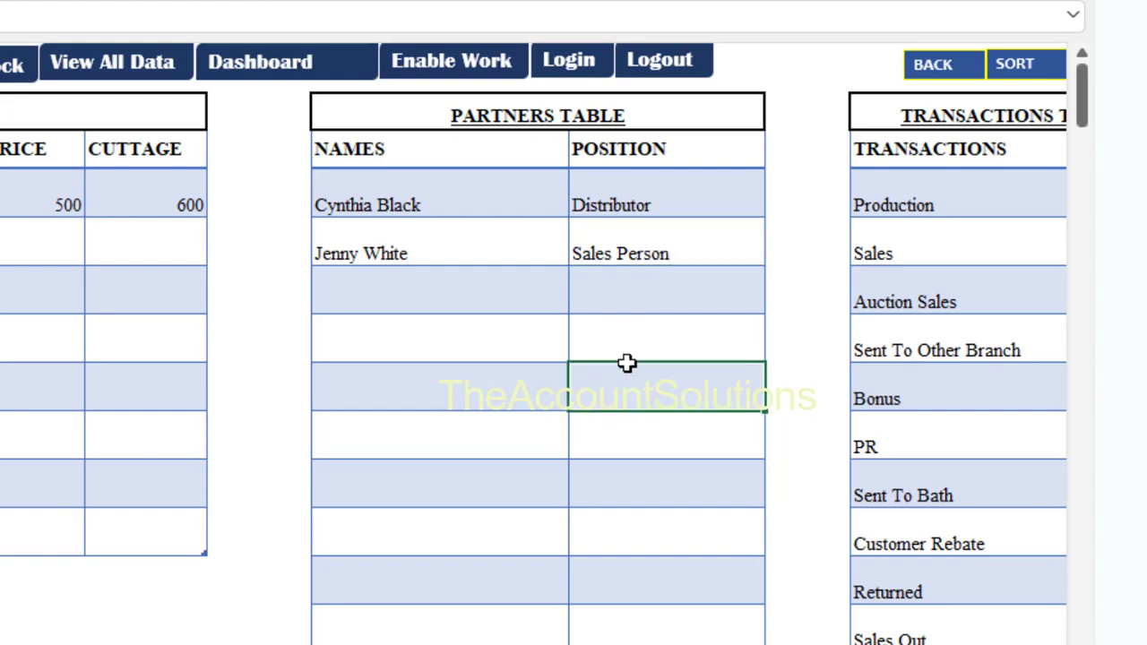
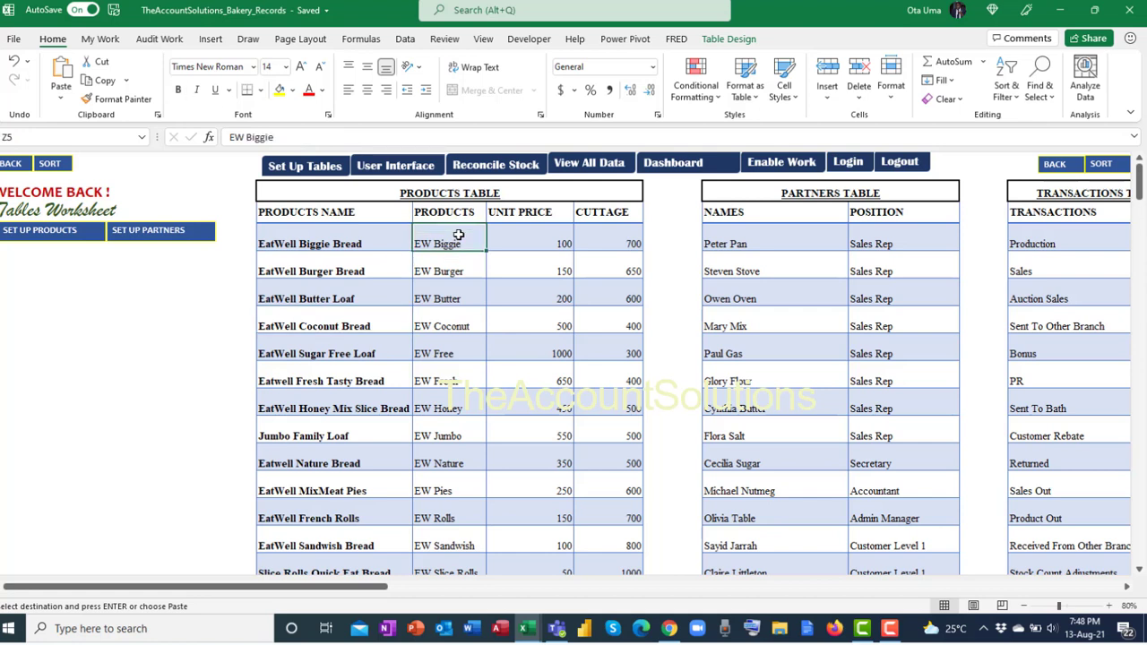
click(447, 300)
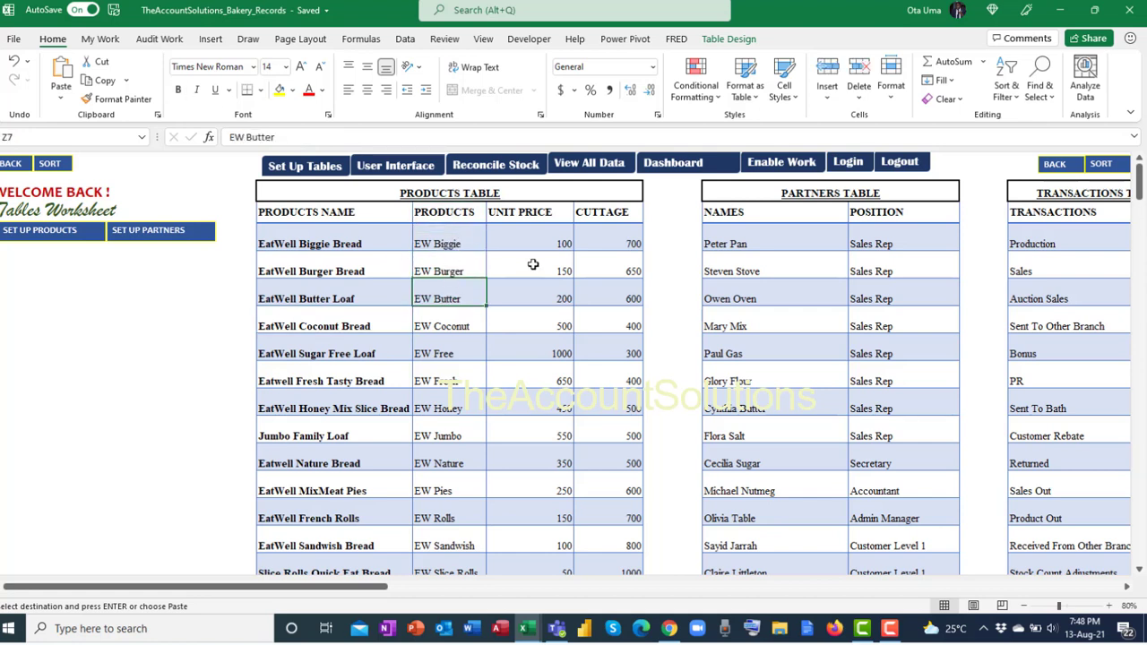
click(533, 223)
click(536, 248)
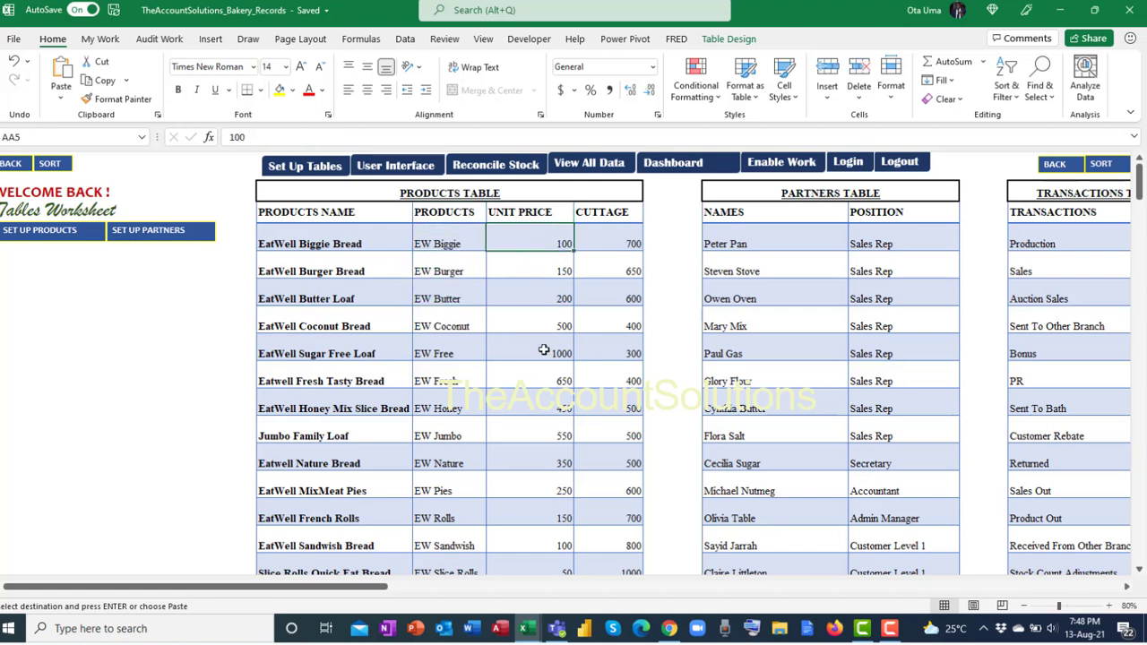
click(626, 240)
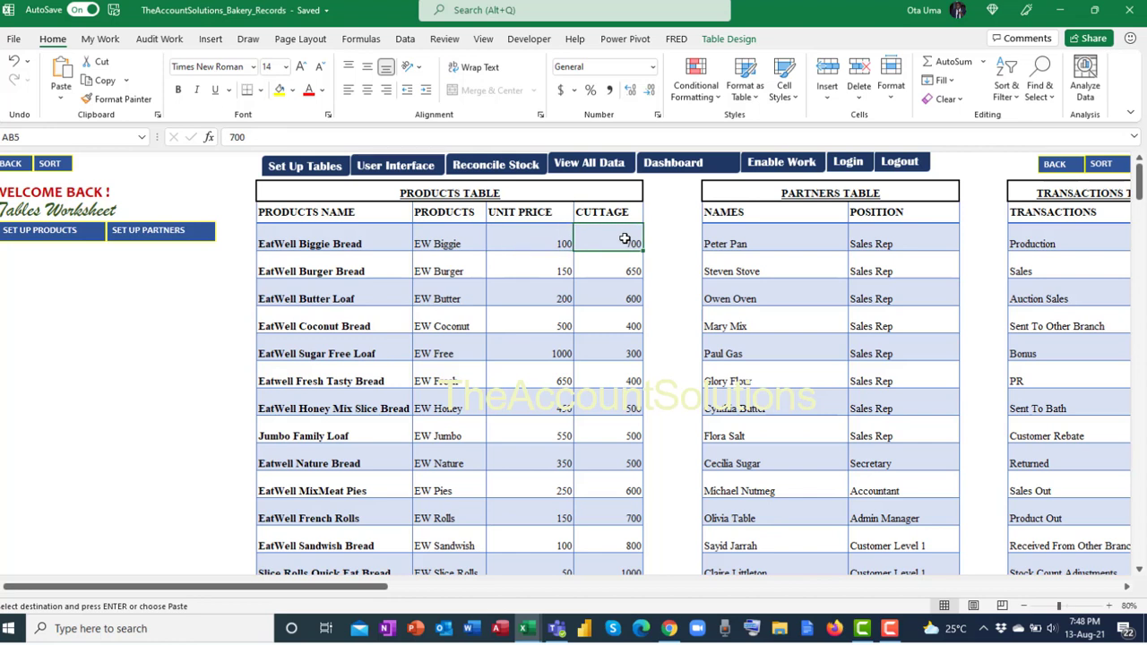
click(528, 240)
click(536, 356)
click(524, 451)
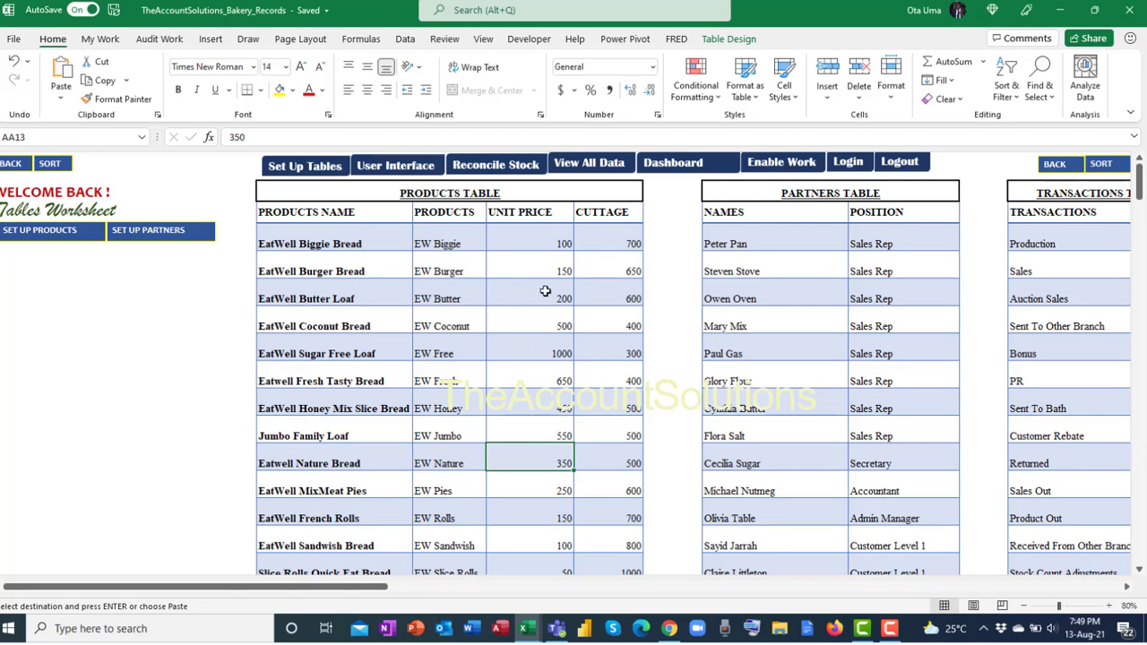
click(1126, 586)
click(677, 356)
click(697, 243)
scroll(692, 411, down, 2)
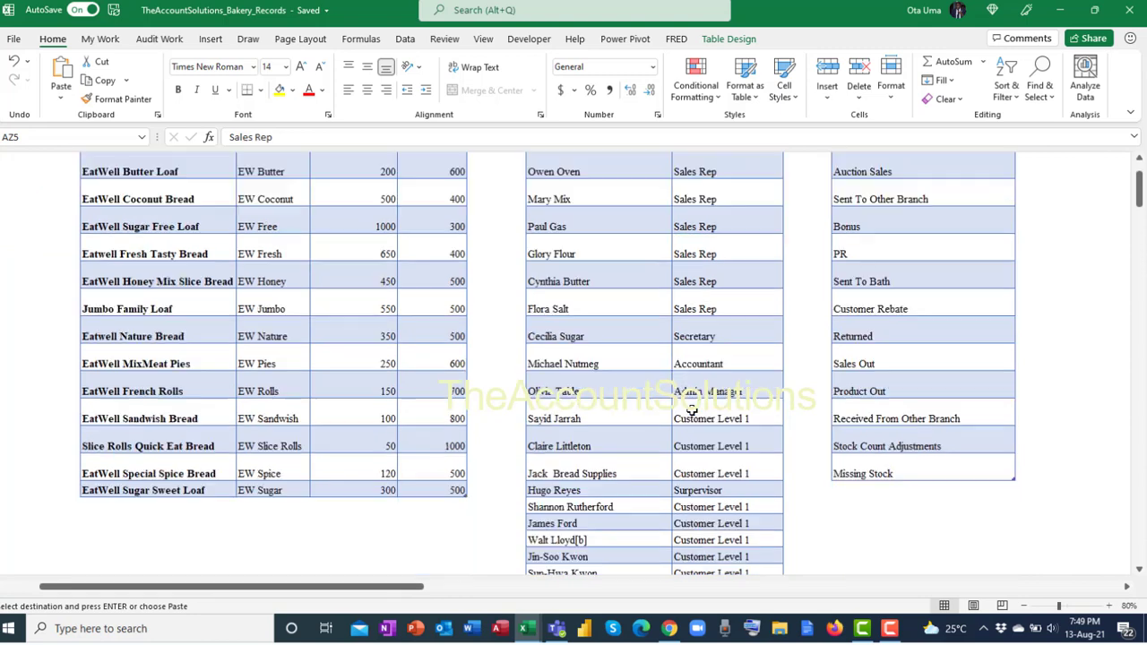
click(708, 338)
scroll(713, 380, down, 3)
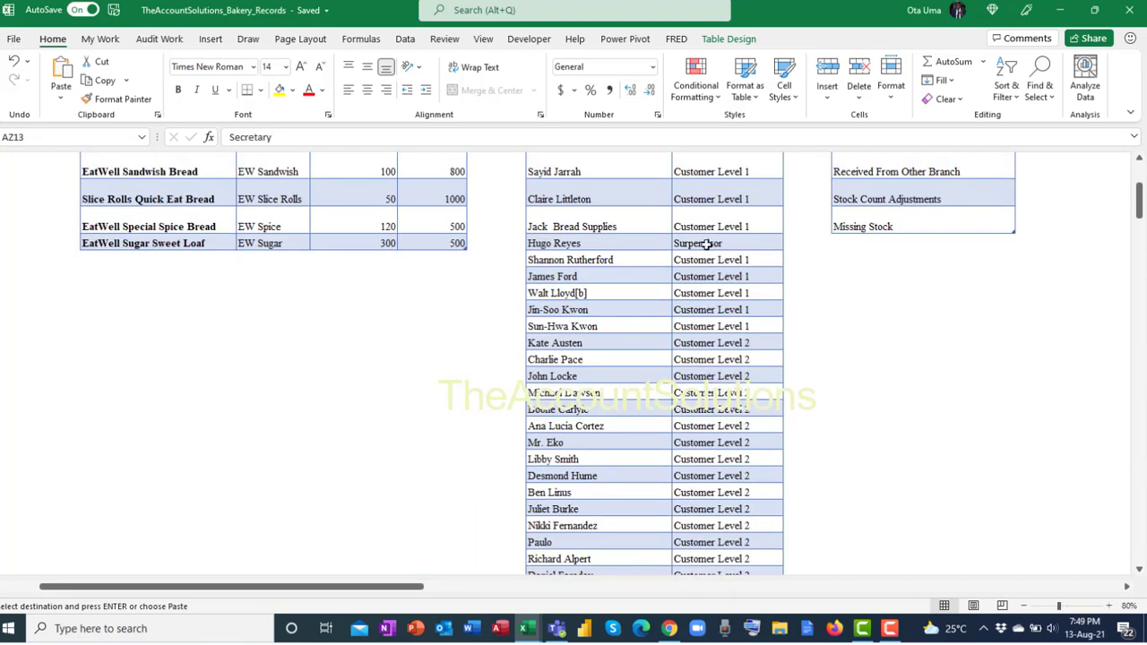
scroll(713, 269, down, 12)
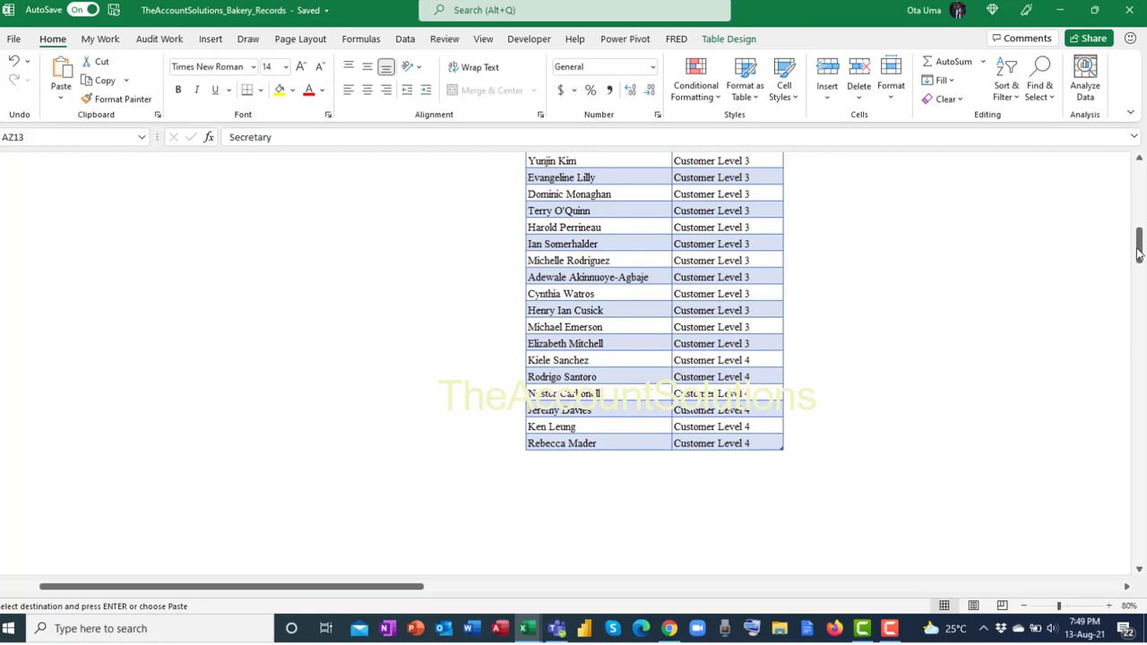
drag(1140, 255, 1136, 154)
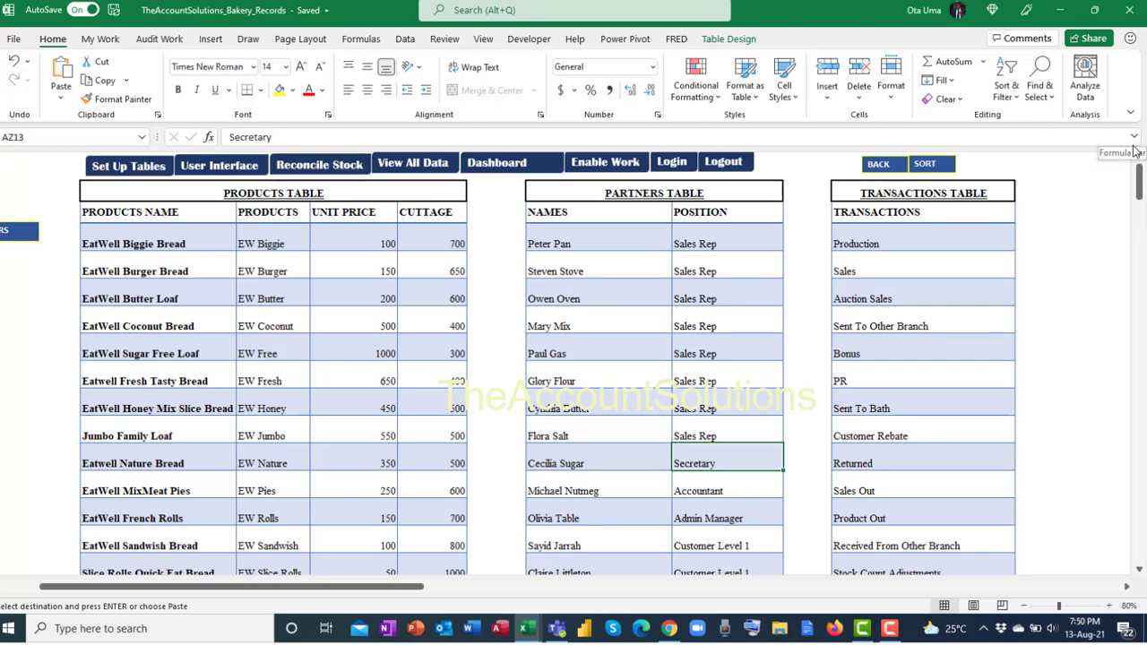
drag(428, 585, 274, 588)
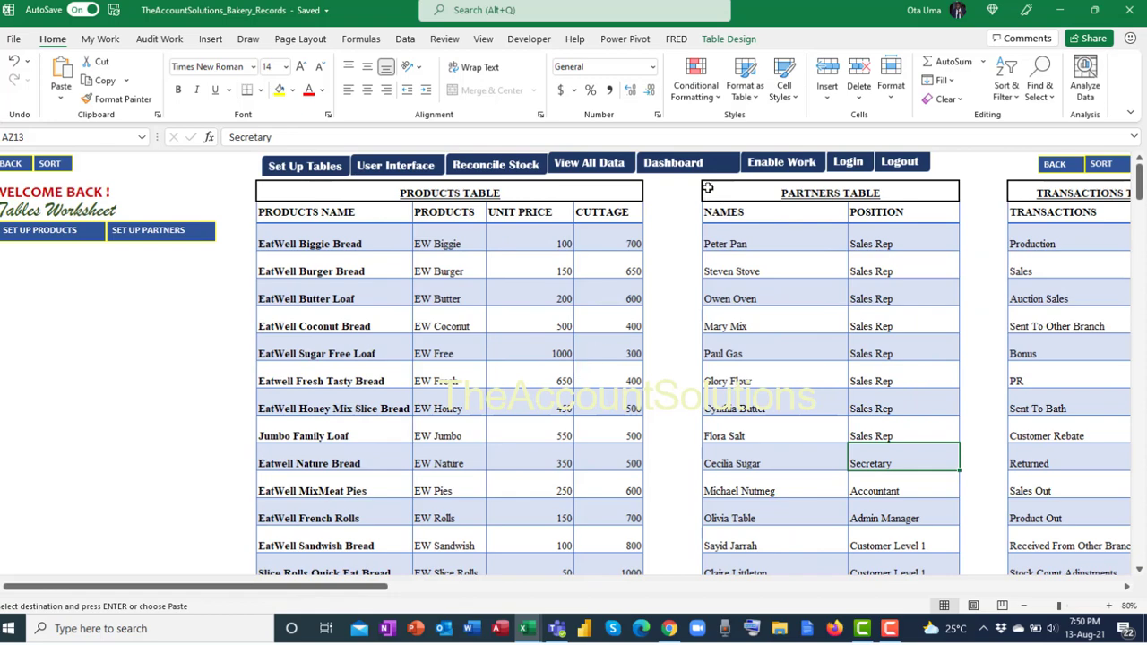
Switch to the Eat Well Bakery dashboard and review its 13-08-21 daily quantity and sales checks.
click(683, 165)
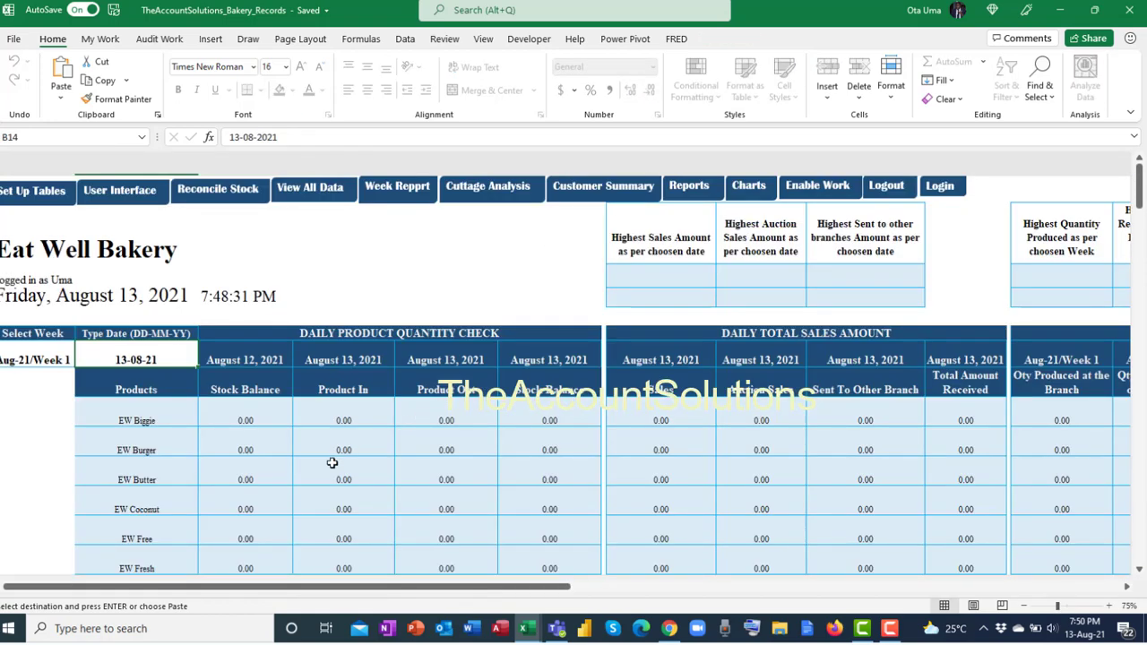
scroll(334, 457, down, 2)
scroll(341, 452, up, 2)
scroll(340, 450, down, 1)
scroll(341, 450, up, 1)
scroll(341, 453, down, 1)
scroll(344, 455, down, 2)
scroll(340, 456, up, 3)
scroll(337, 455, down, 1)
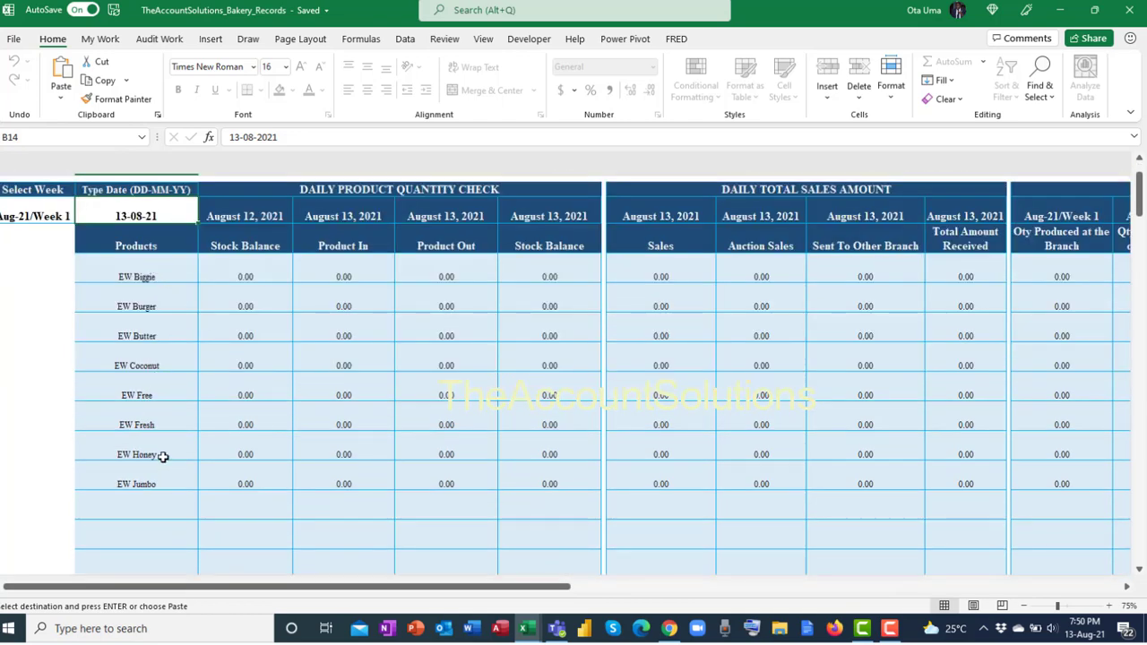
scroll(218, 458, up, 3)
scroll(314, 451, down, 2)
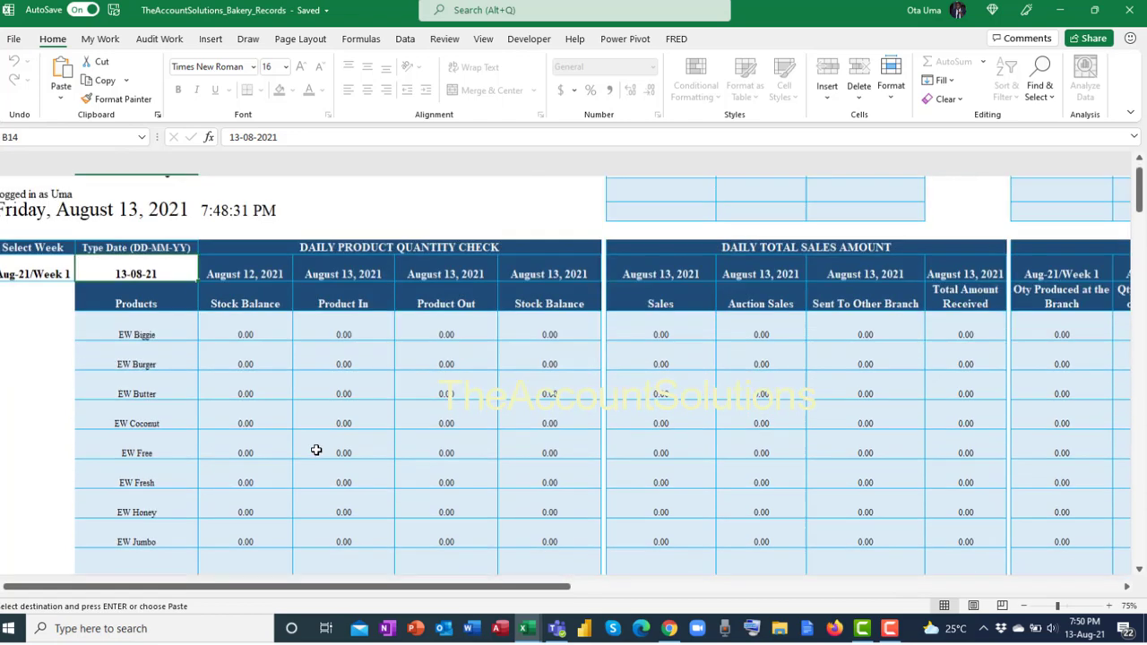
scroll(833, 351, up, 1)
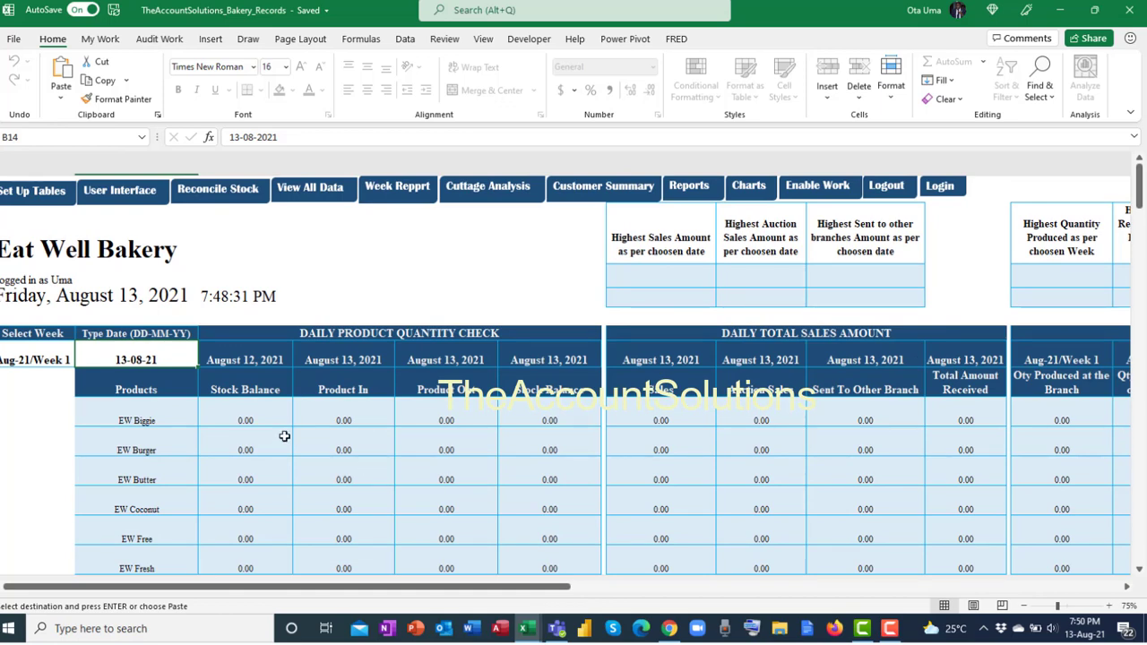
scroll(246, 425, down, 2)
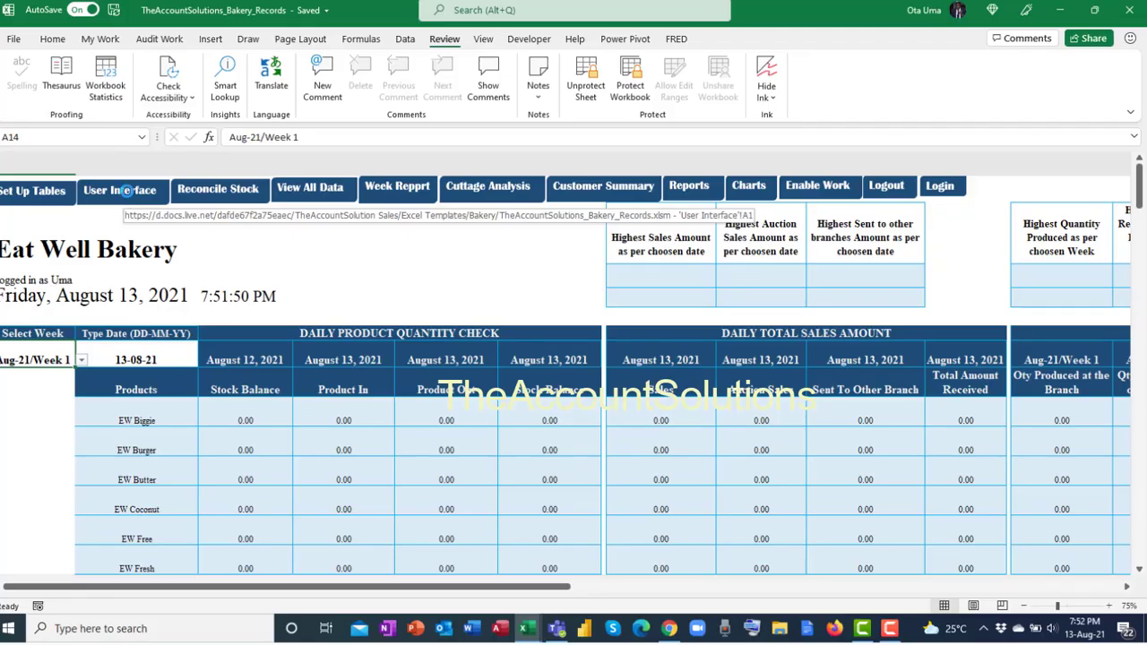
Jump from the dashboard to the UserInterface sheet with its blank transaction entry form.
click(125, 188)
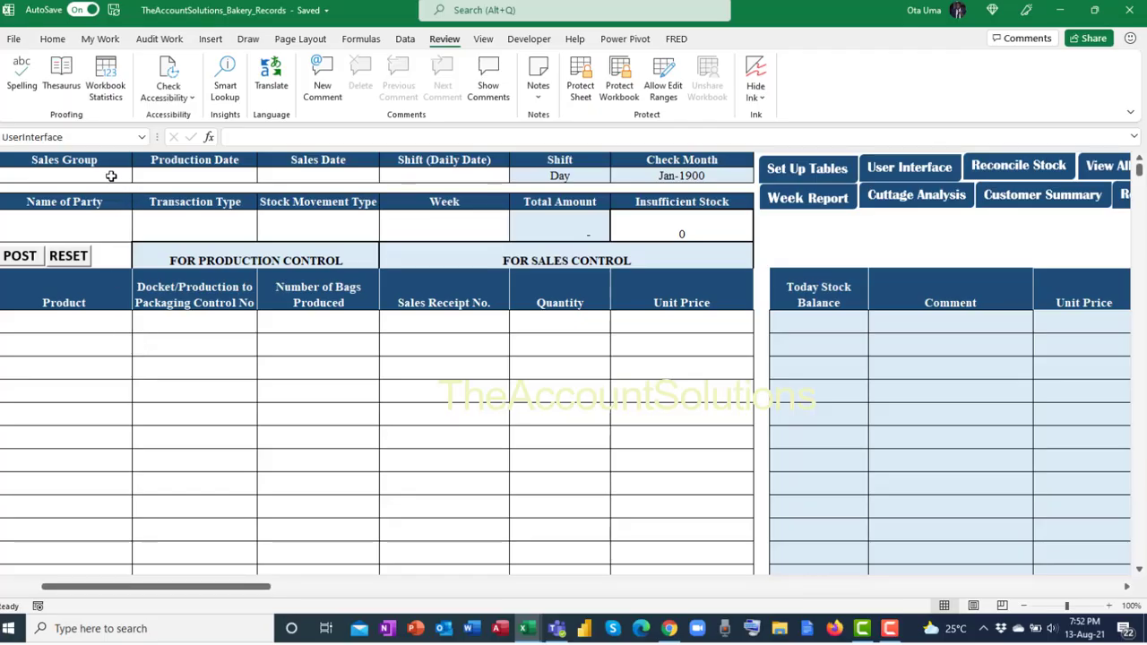
Select Sales Group cell F2 and drop down its list of sales groups.
click(113, 176)
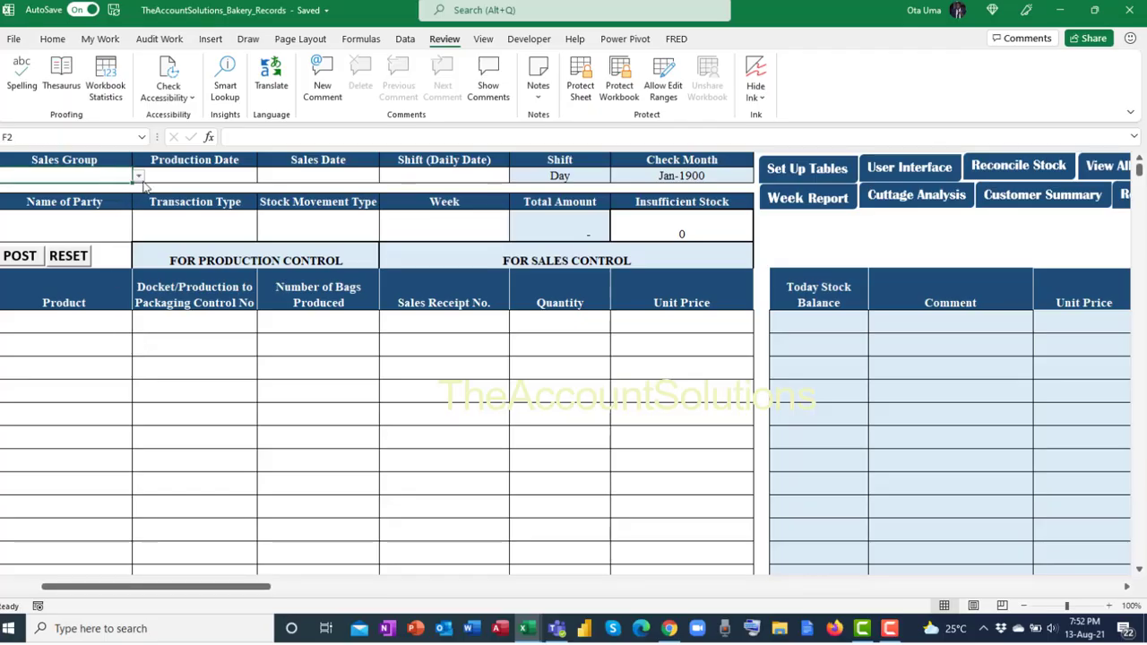
click(140, 177)
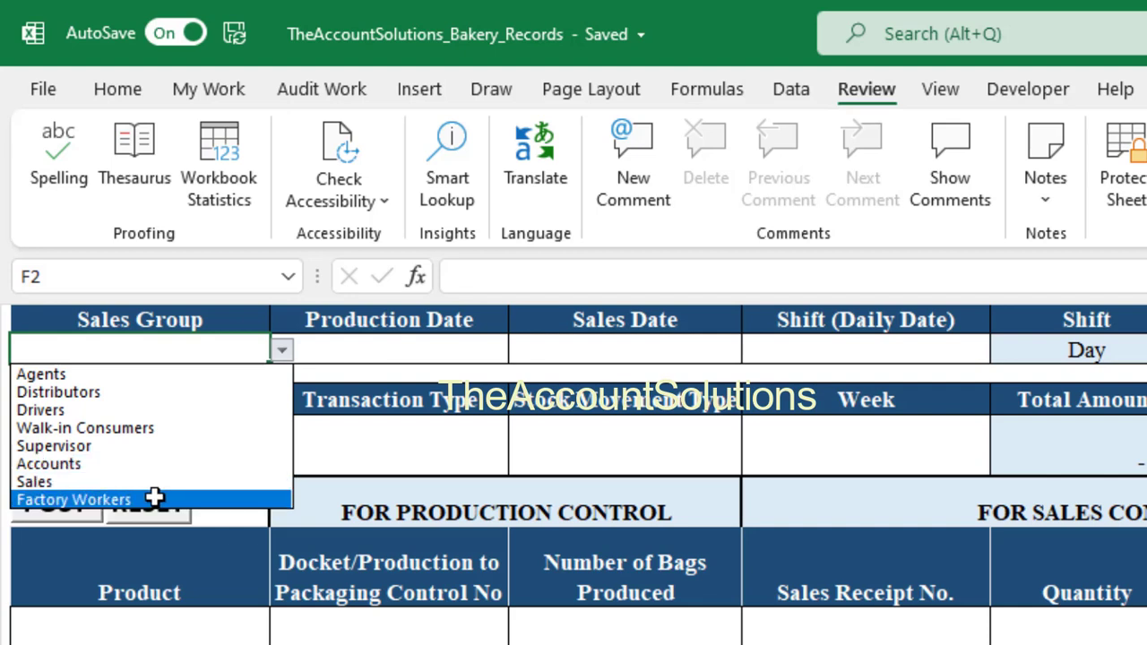
Choose Supervisor as Sales Group and enter 8/8/21 as both Production Date and Sales Date.
click(187, 447)
click(450, 352)
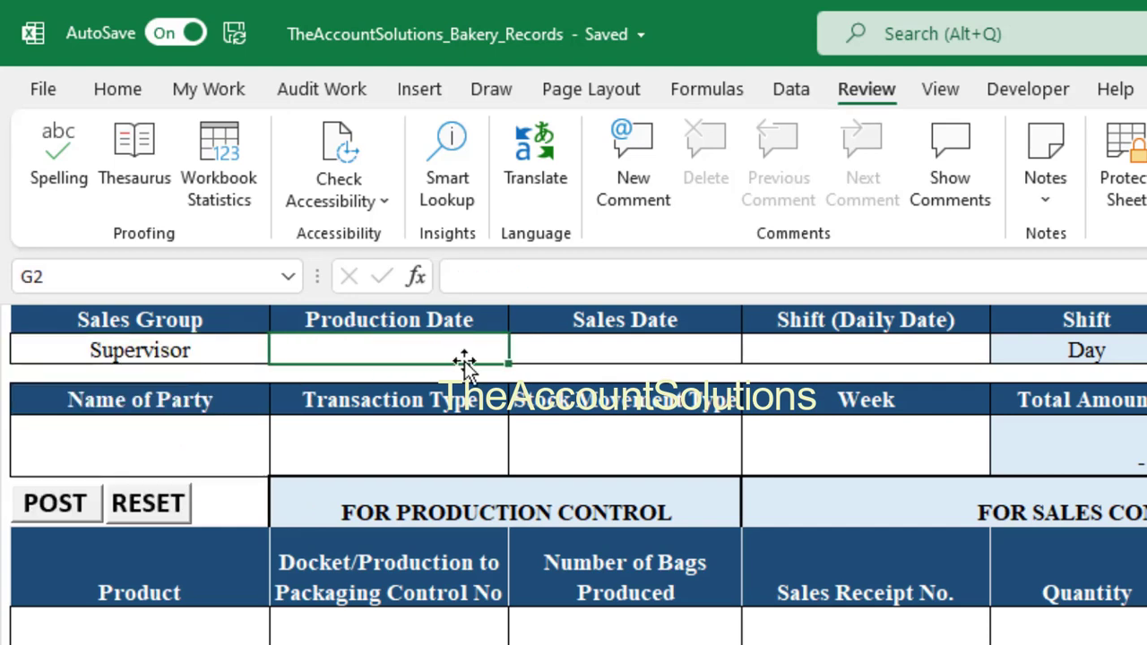
text(8)
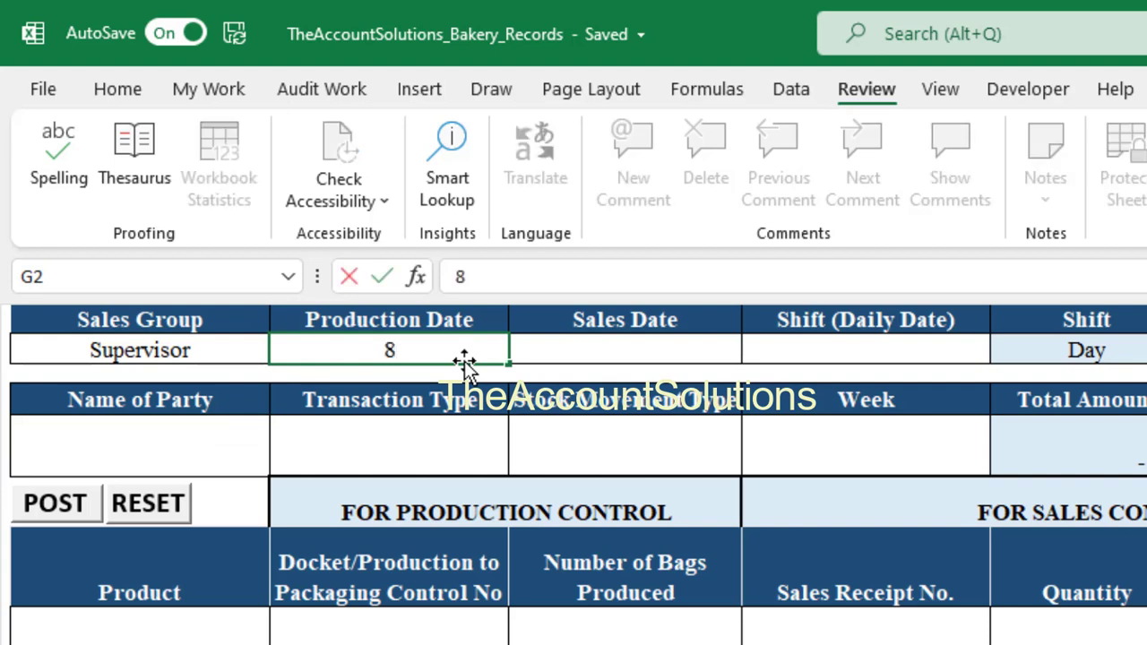
text(/8/21)
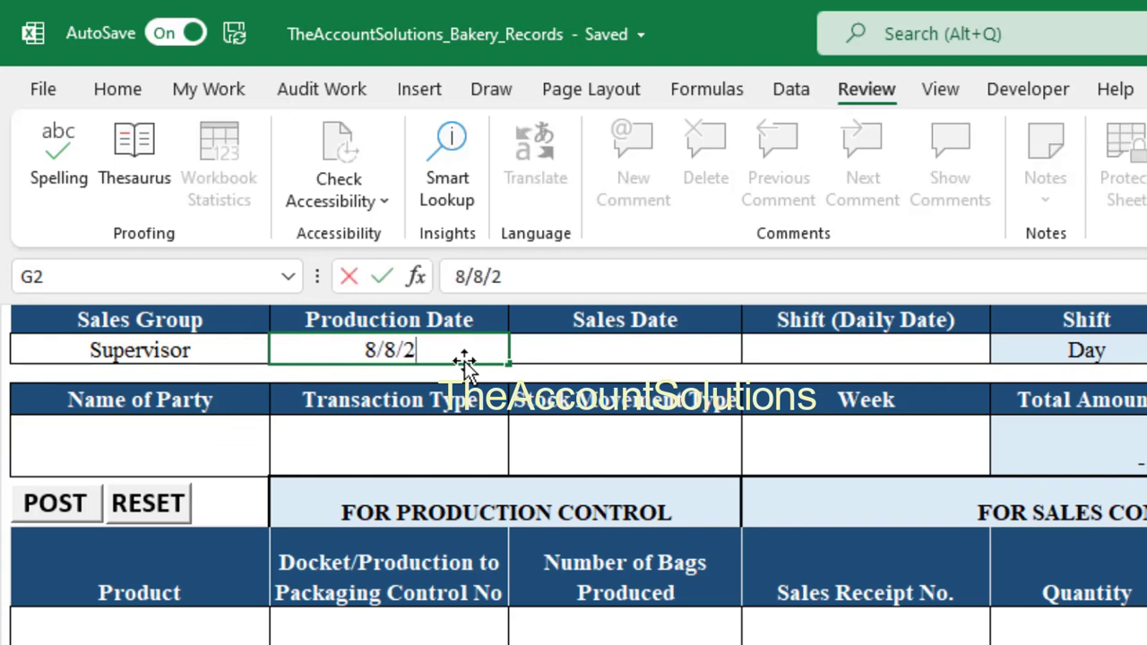
click(672, 357)
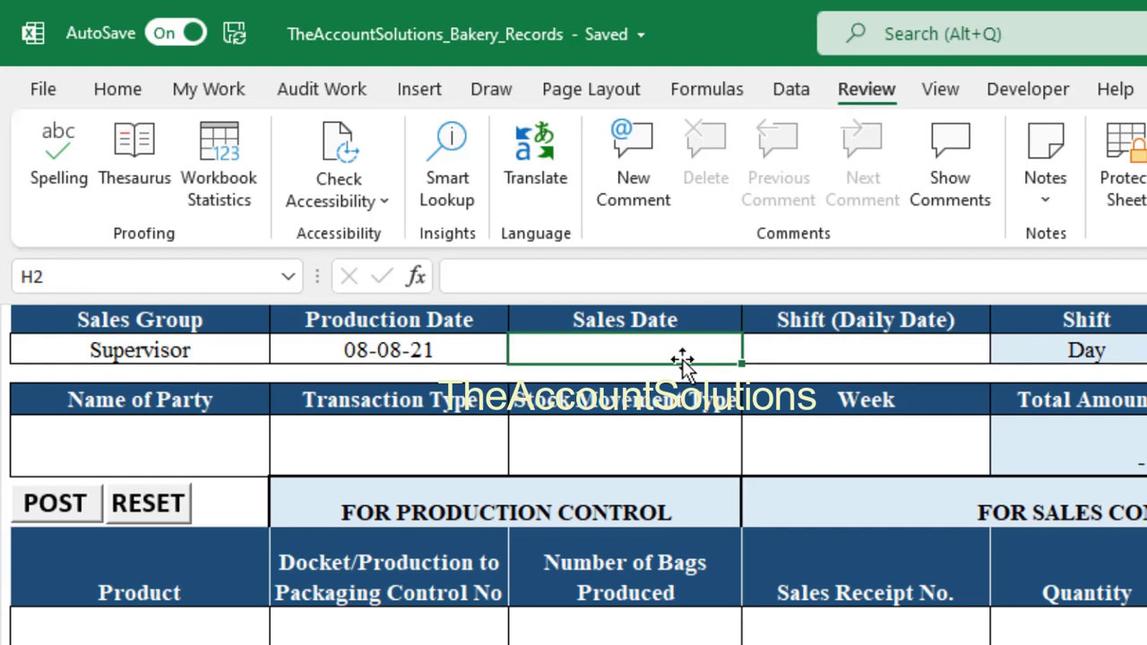
text(8/)
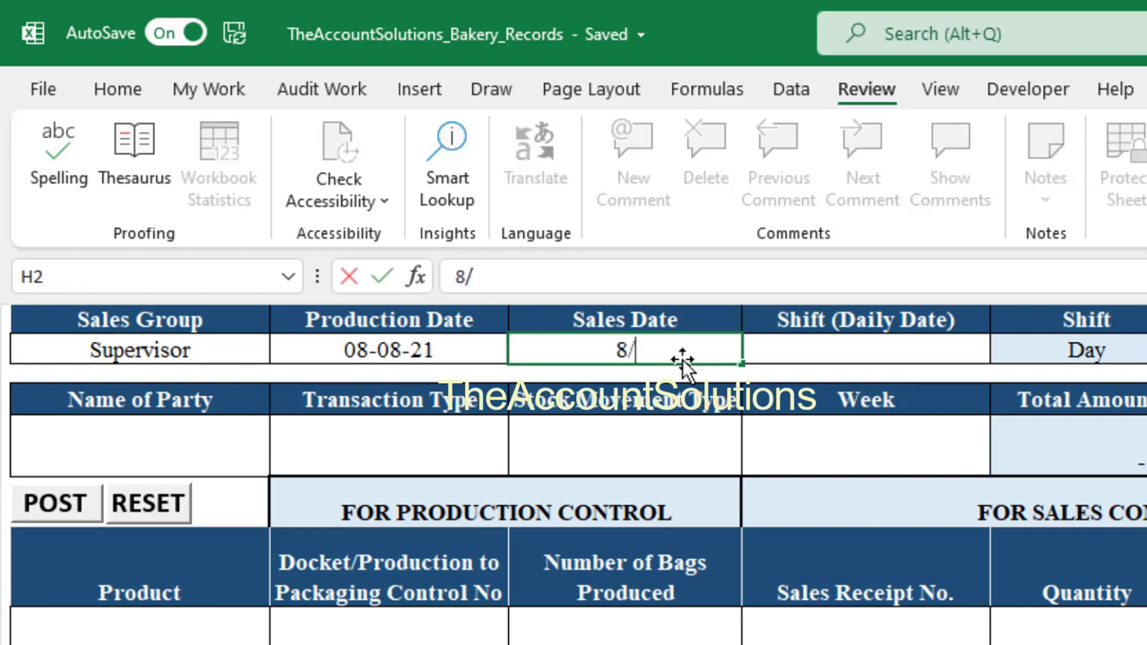
text(8/21)
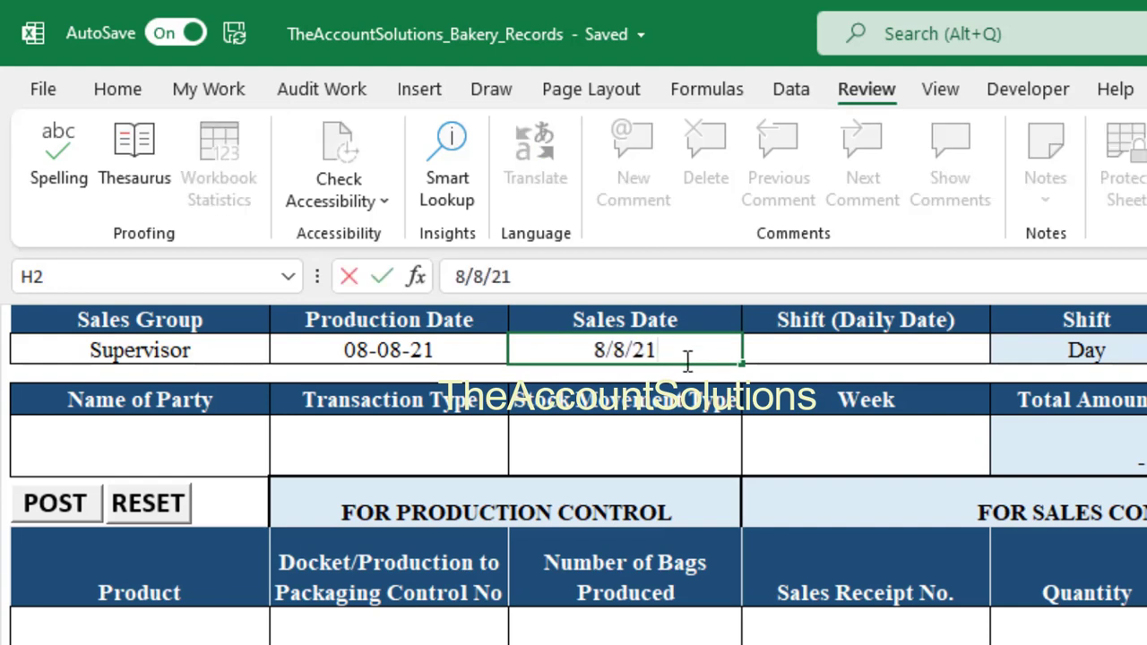
click(833, 353)
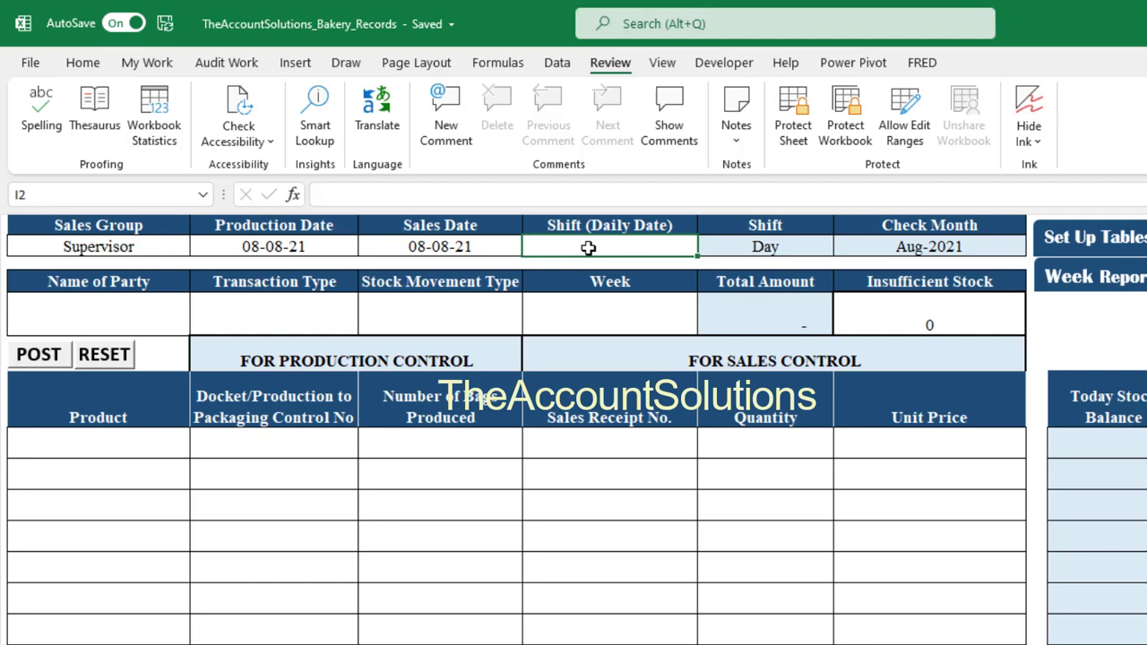
Enter 07/08/08/21 as the Shift Daily Date, after trying 8/8/21, so Shift reads Night.
text(07/08)
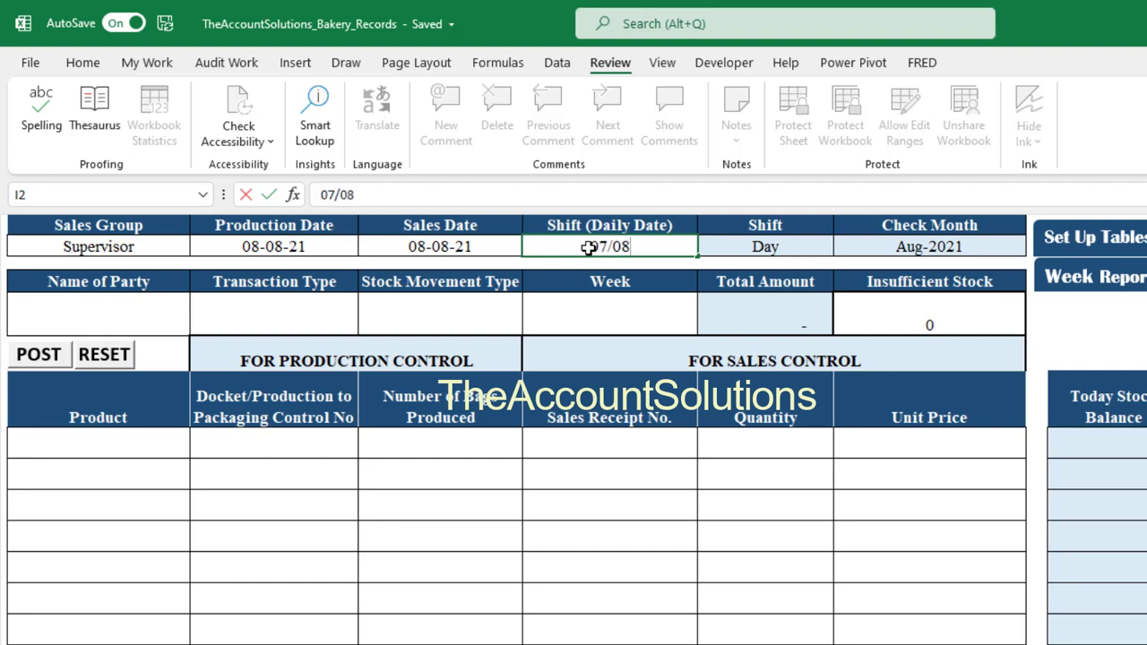
text(/08/2)
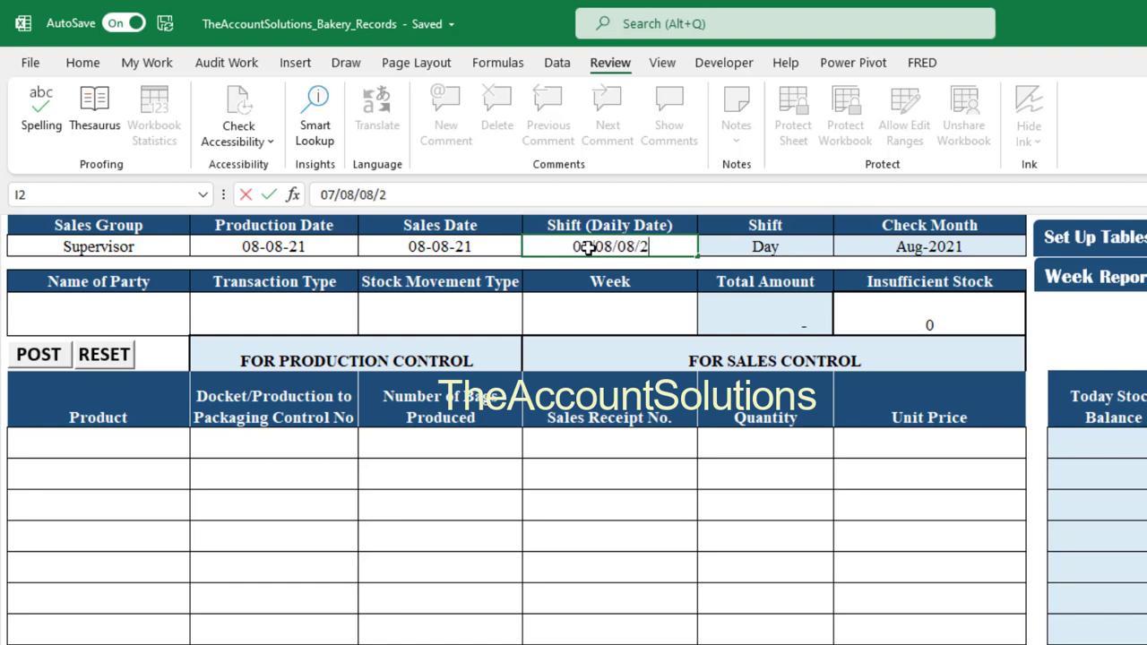
text(1)
click(932, 506)
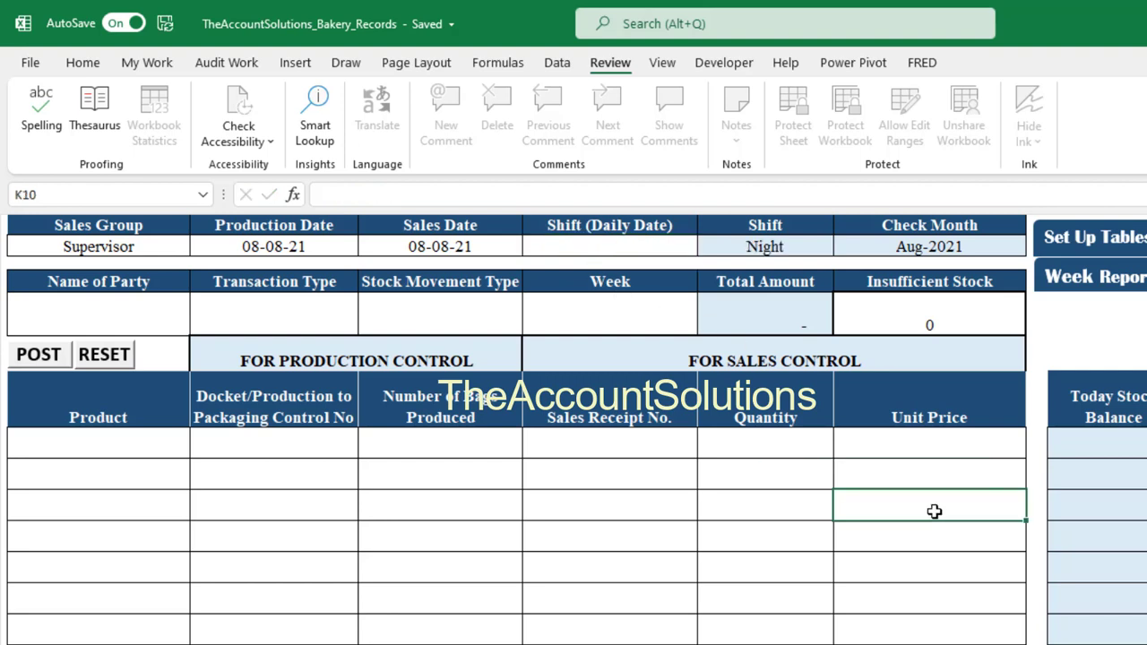
click(652, 251)
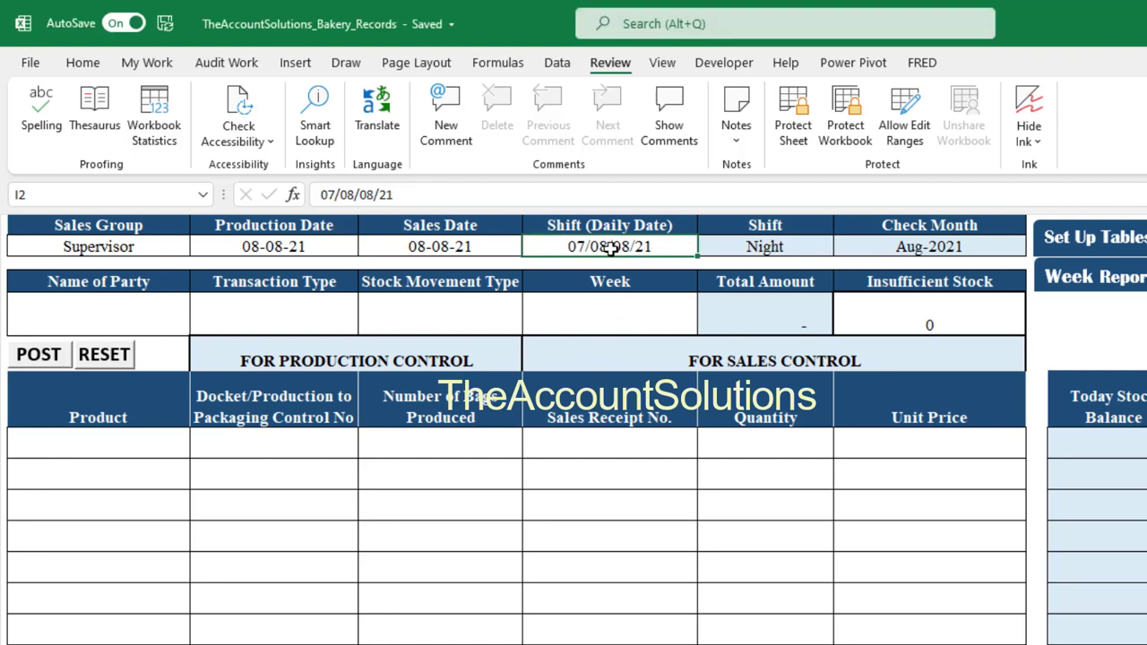
text(8)
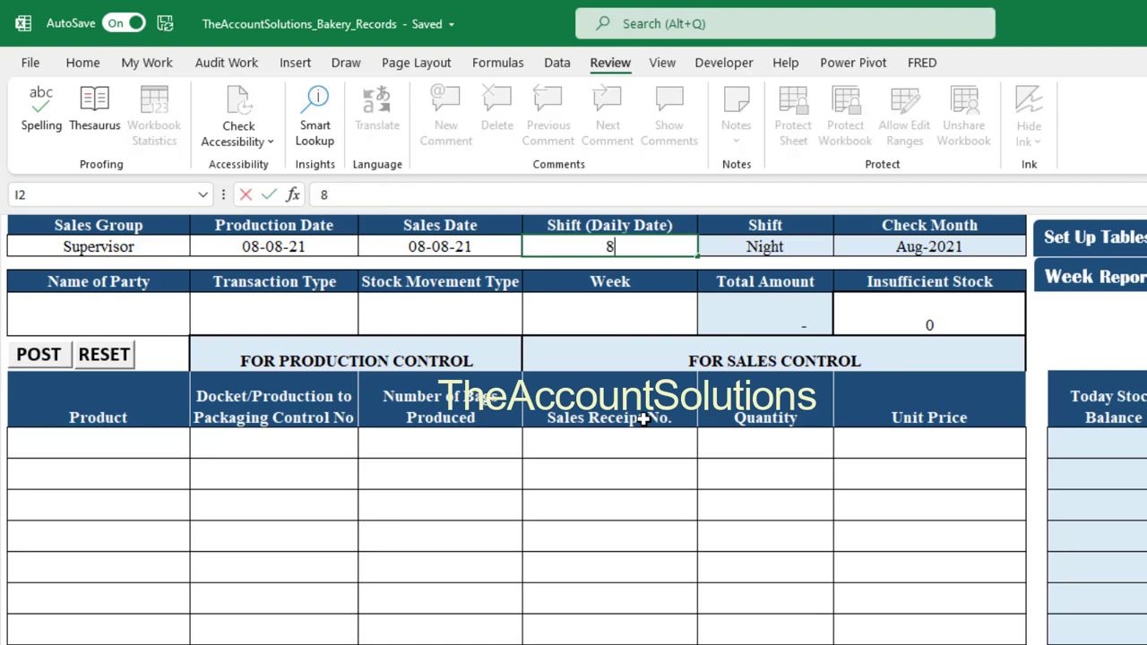
text(/8/21)
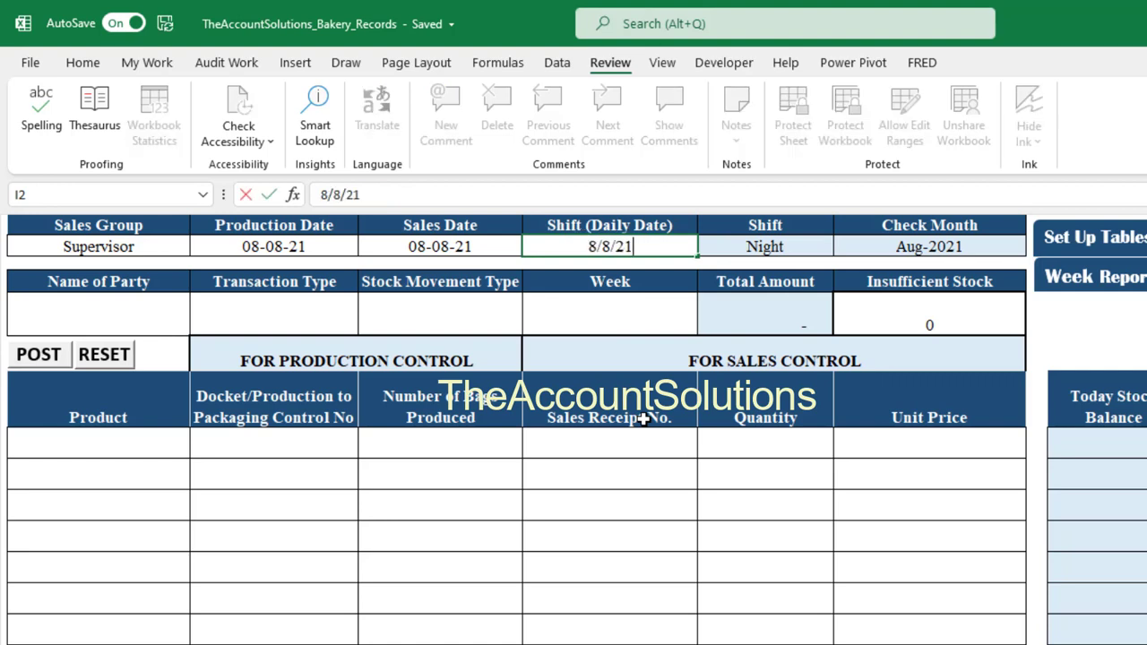
key(Return)
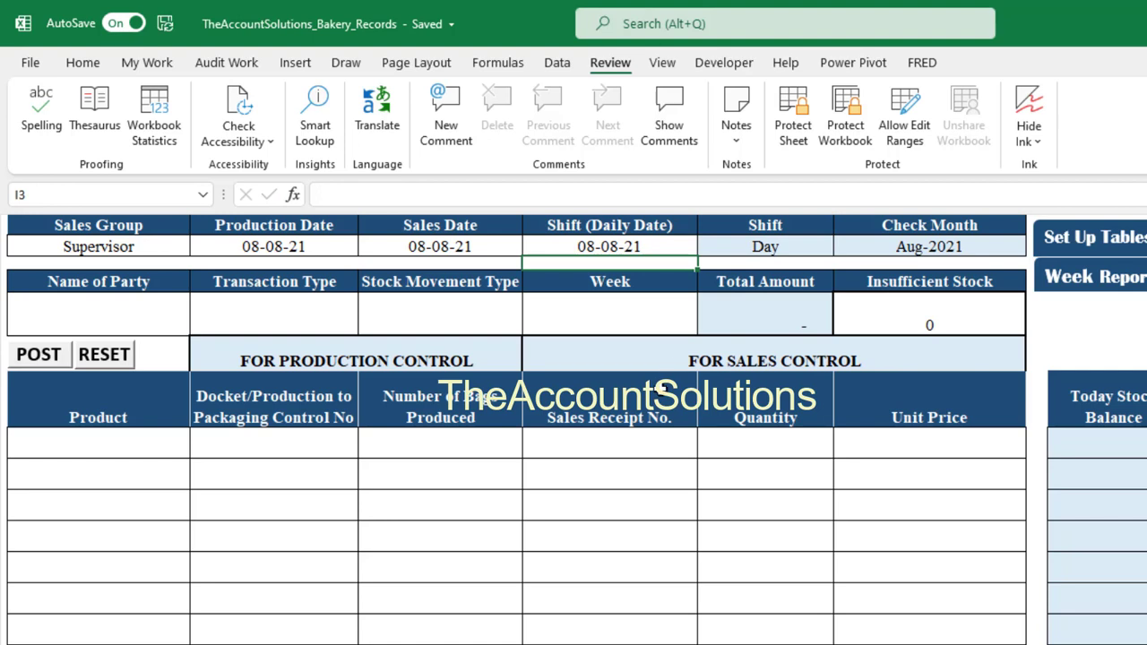
click(596, 248)
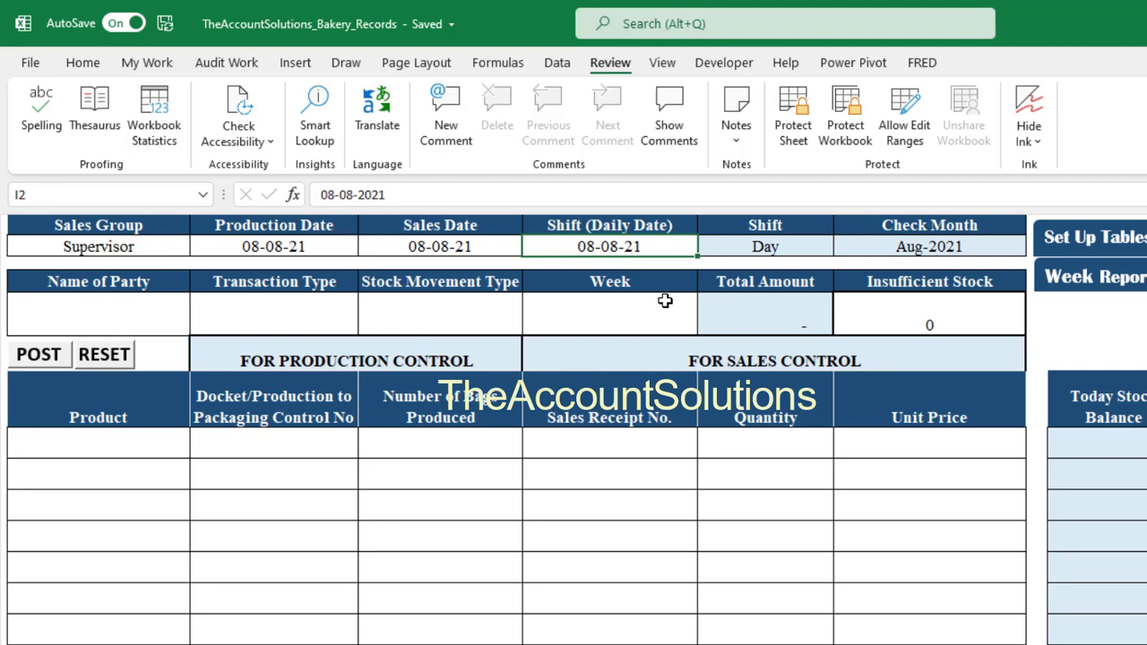
text(07/08/08/21)
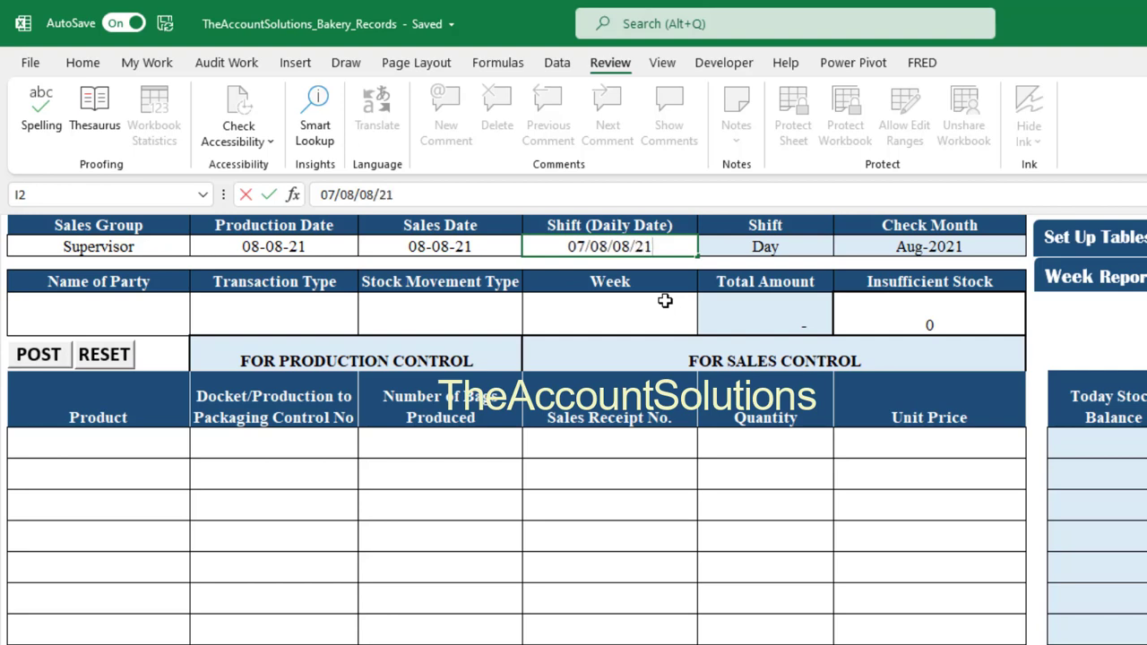
click(1050, 327)
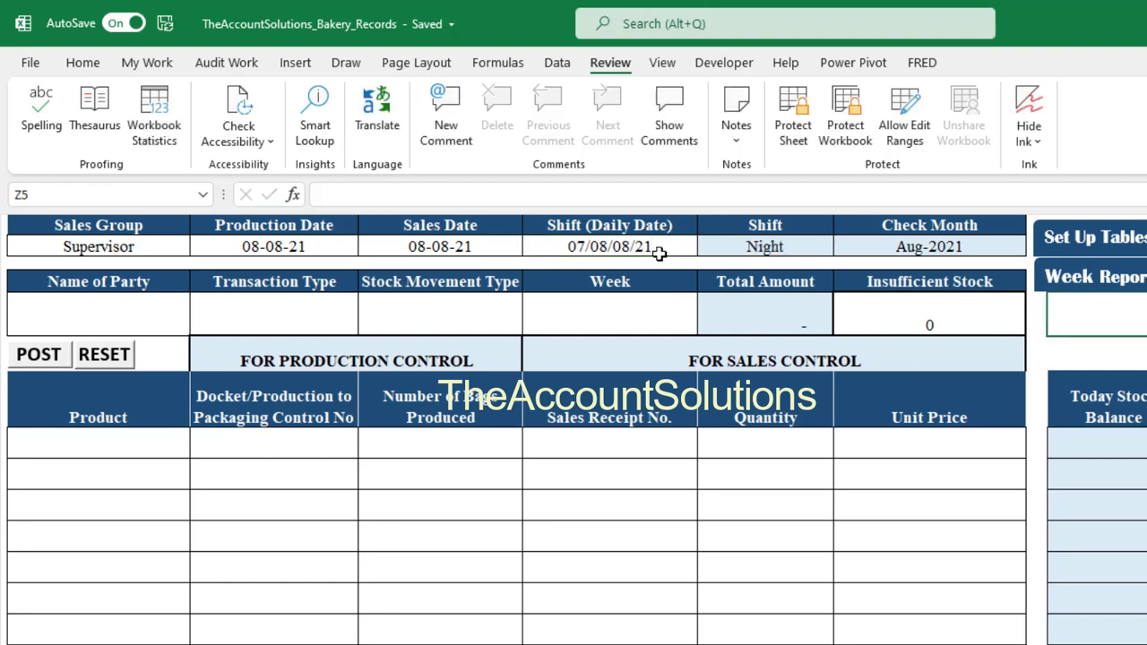
click(144, 313)
click(197, 326)
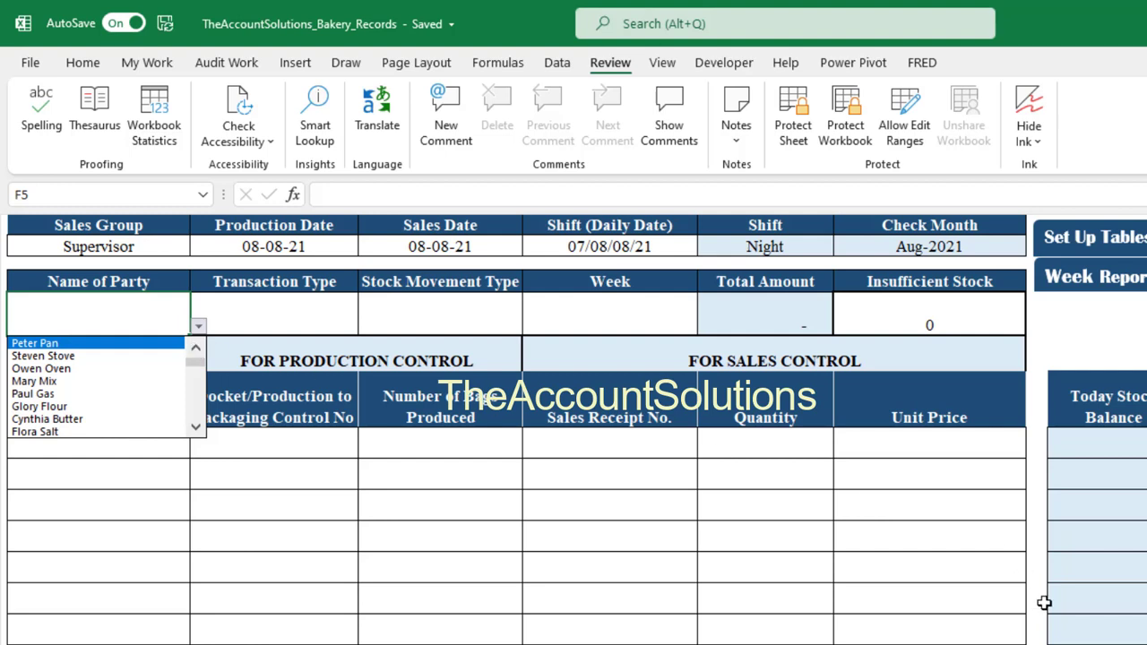
Pick the party for the entry and set Transaction Type to Production.
key(alt+Tab)
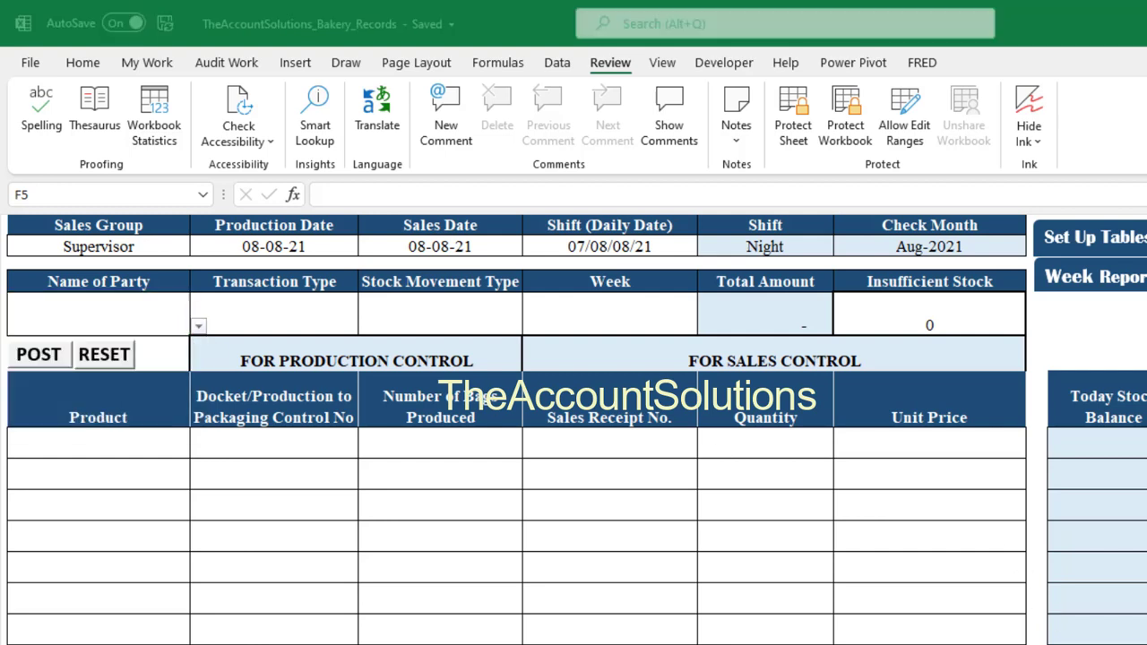
key(alt+Tab)
click(179, 313)
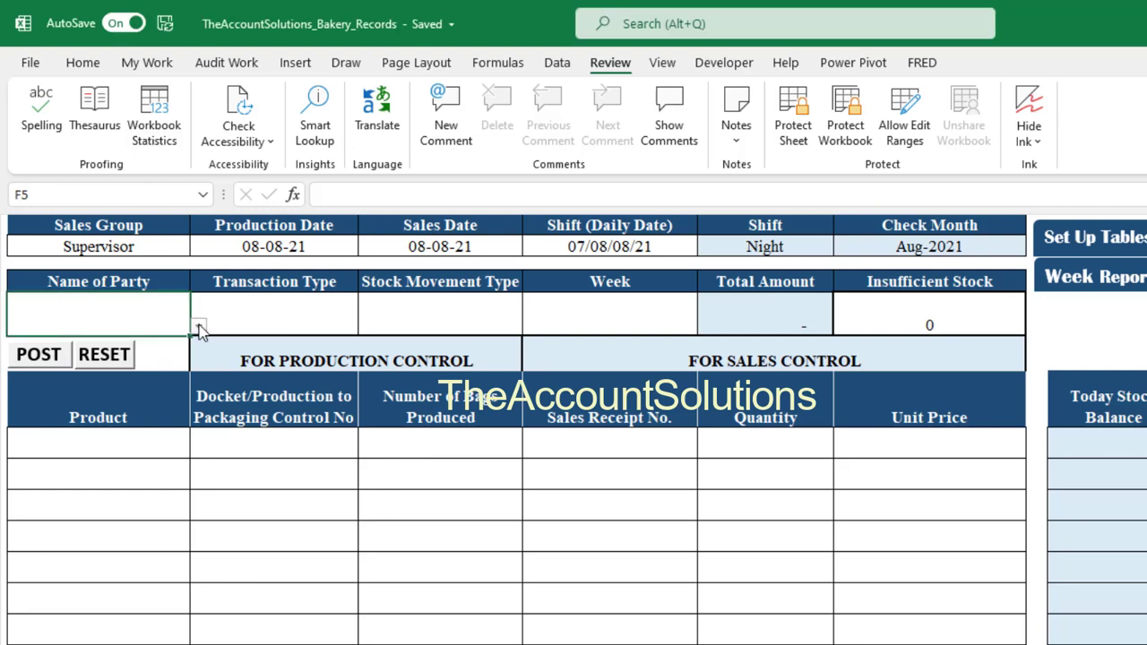
click(198, 327)
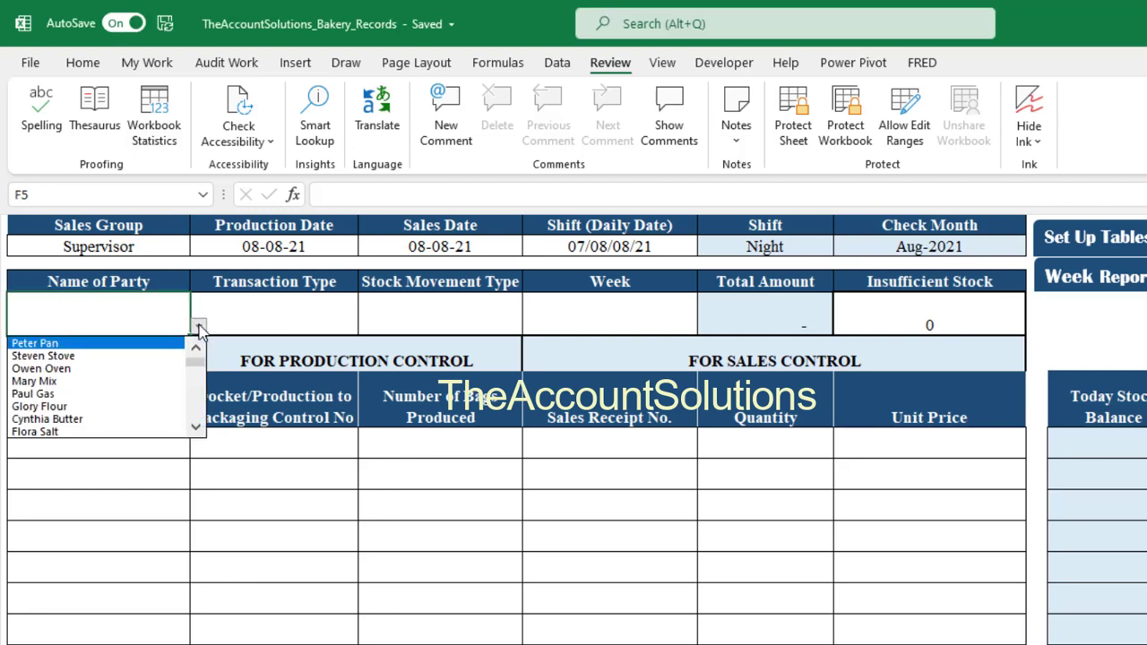
click(135, 431)
click(312, 319)
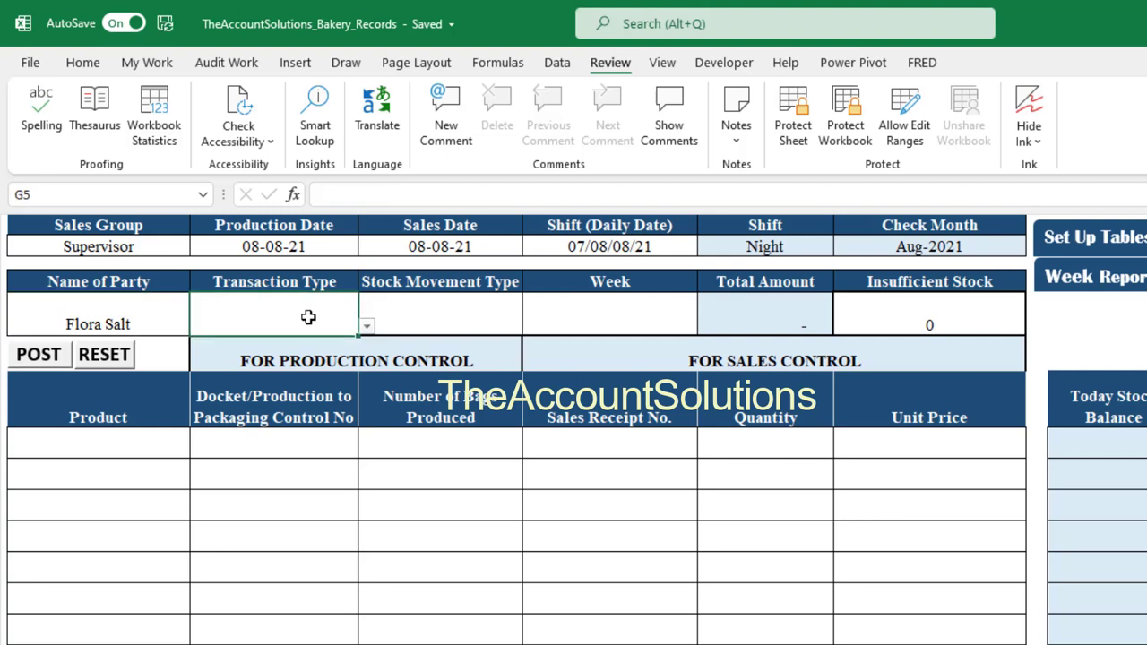
click(369, 325)
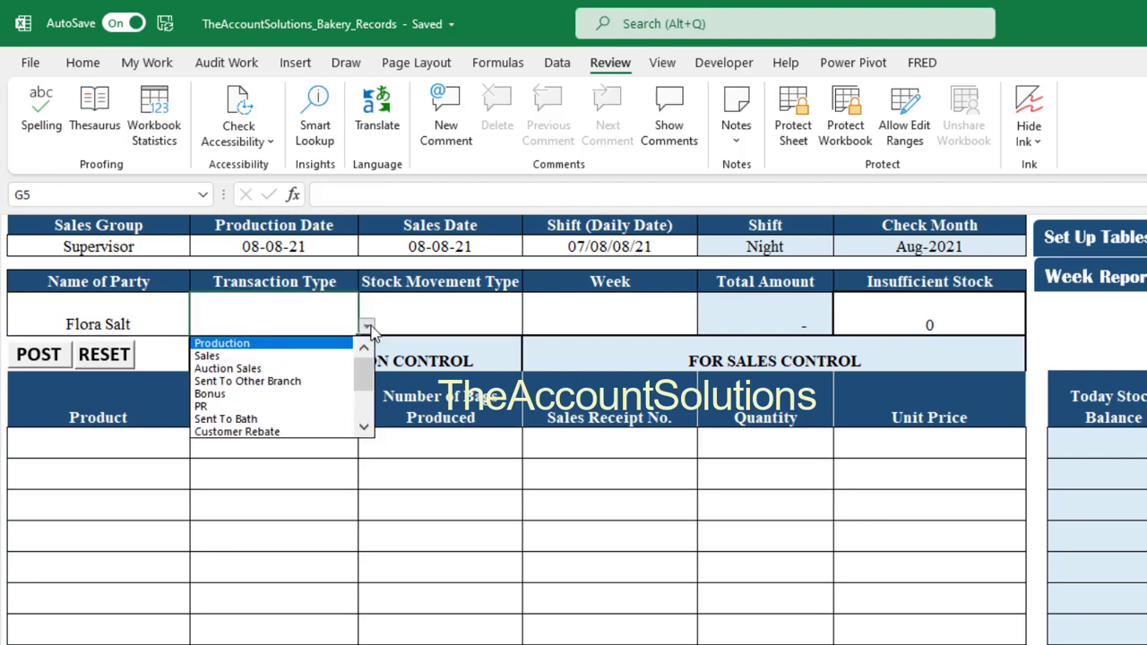
click(264, 342)
Set Stock Movement Type to Product In and Week to Aug-21/Week 2.
click(440, 321)
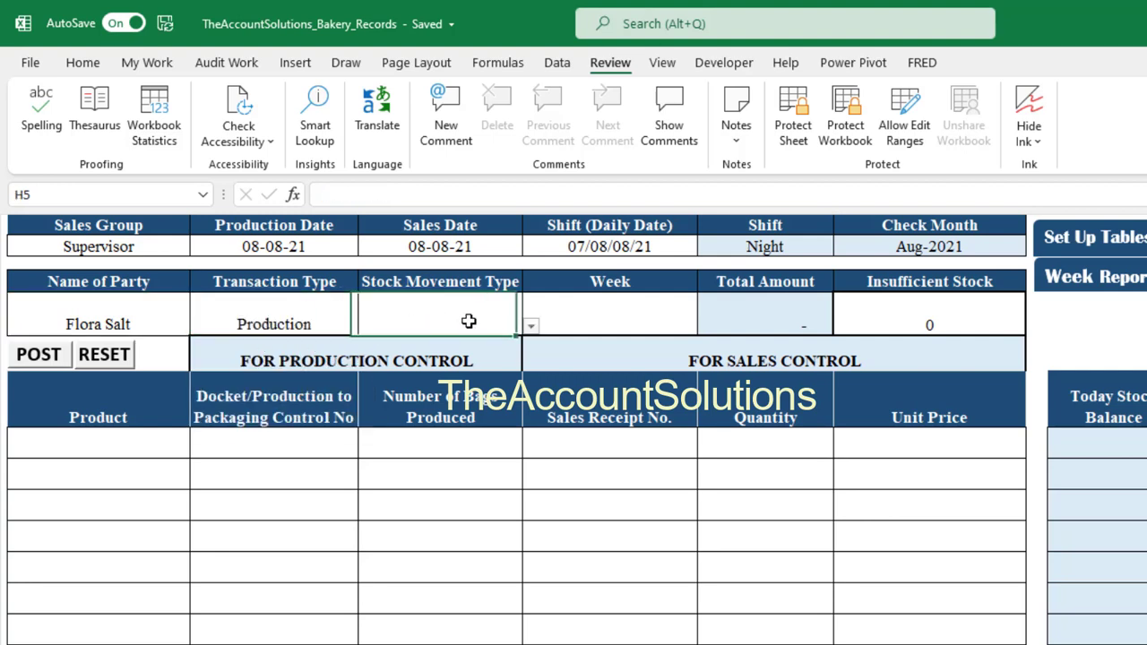
click(531, 327)
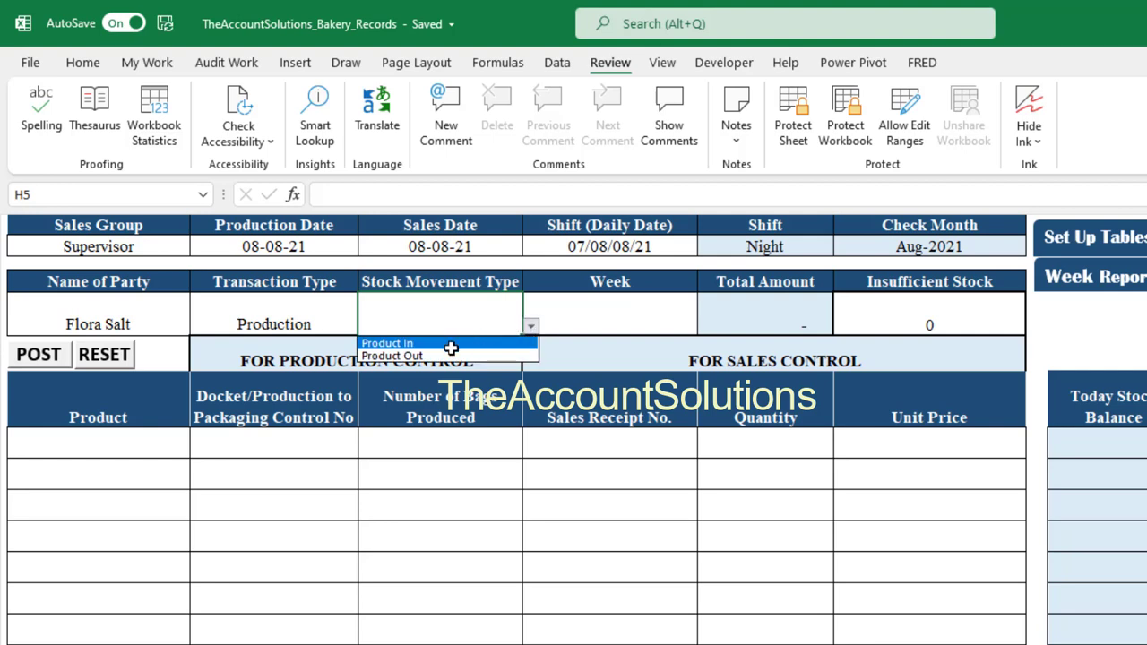
click(451, 345)
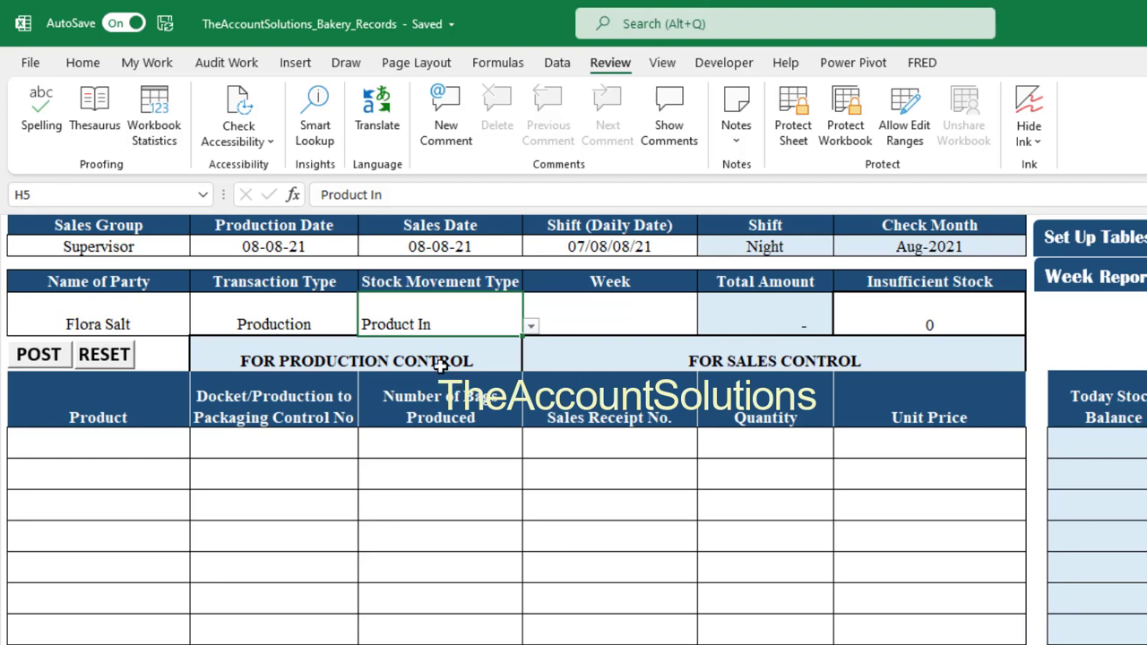
click(649, 320)
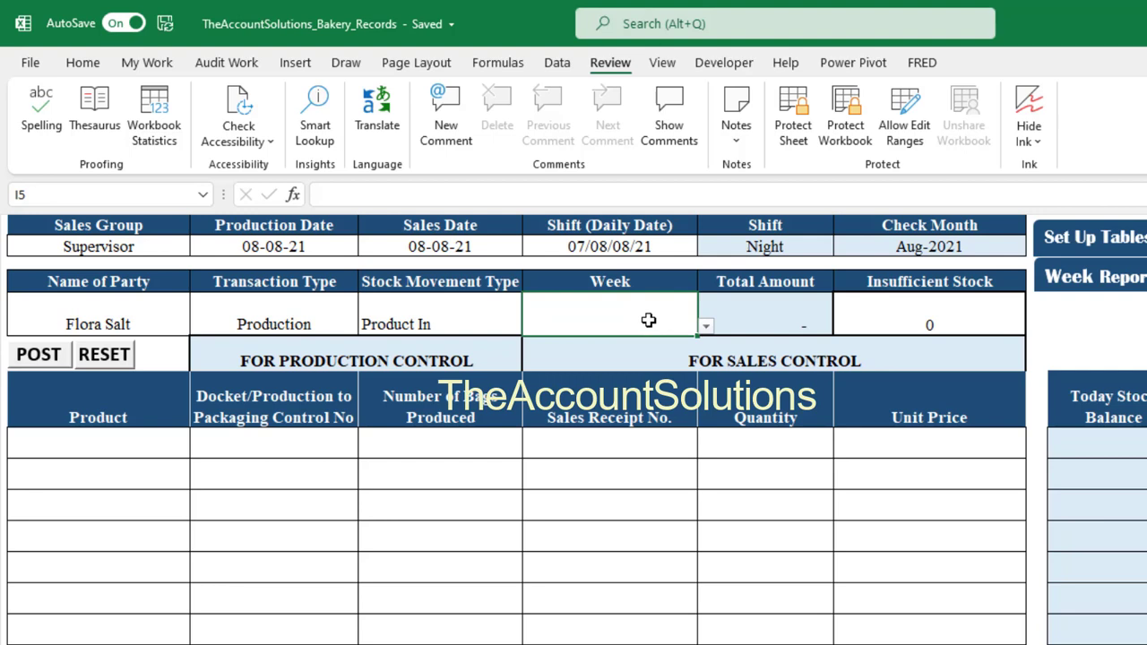
click(706, 328)
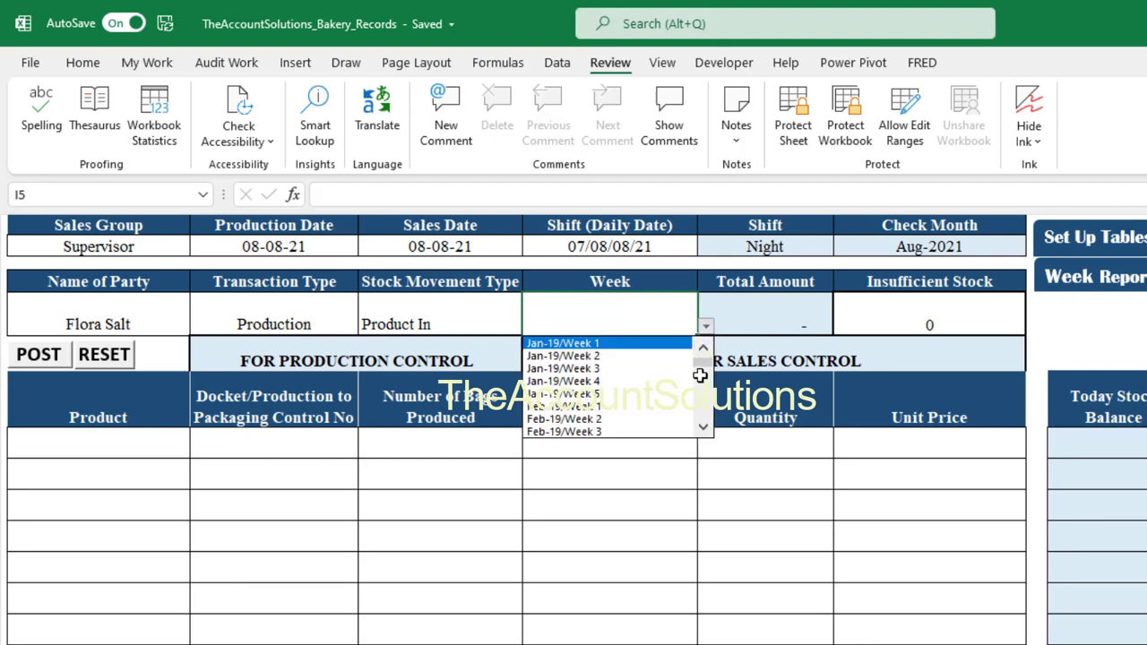
click(701, 365)
drag(702, 365, 703, 368)
drag(704, 429, 705, 433)
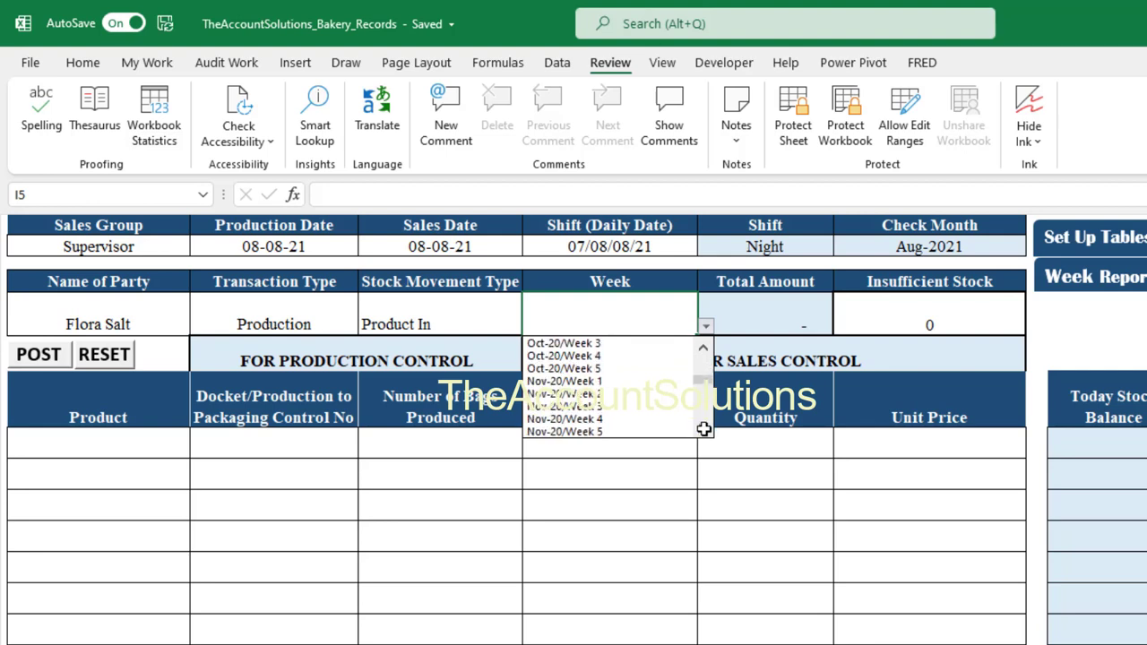
scroll(653, 353, down, 12)
click(654, 353)
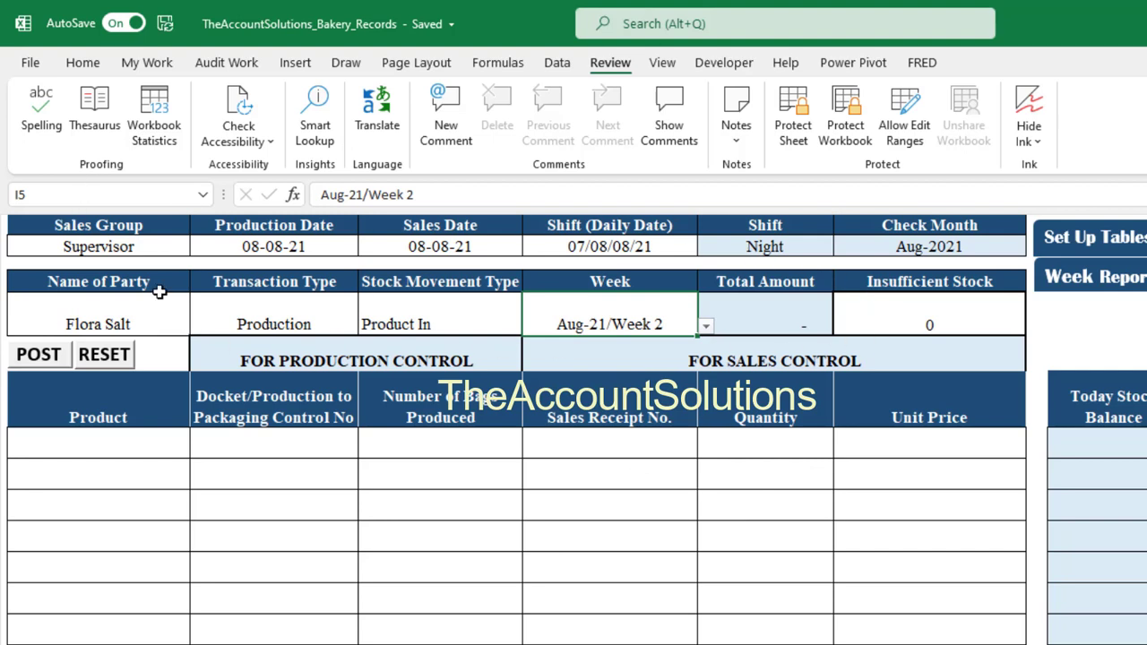
click(163, 452)
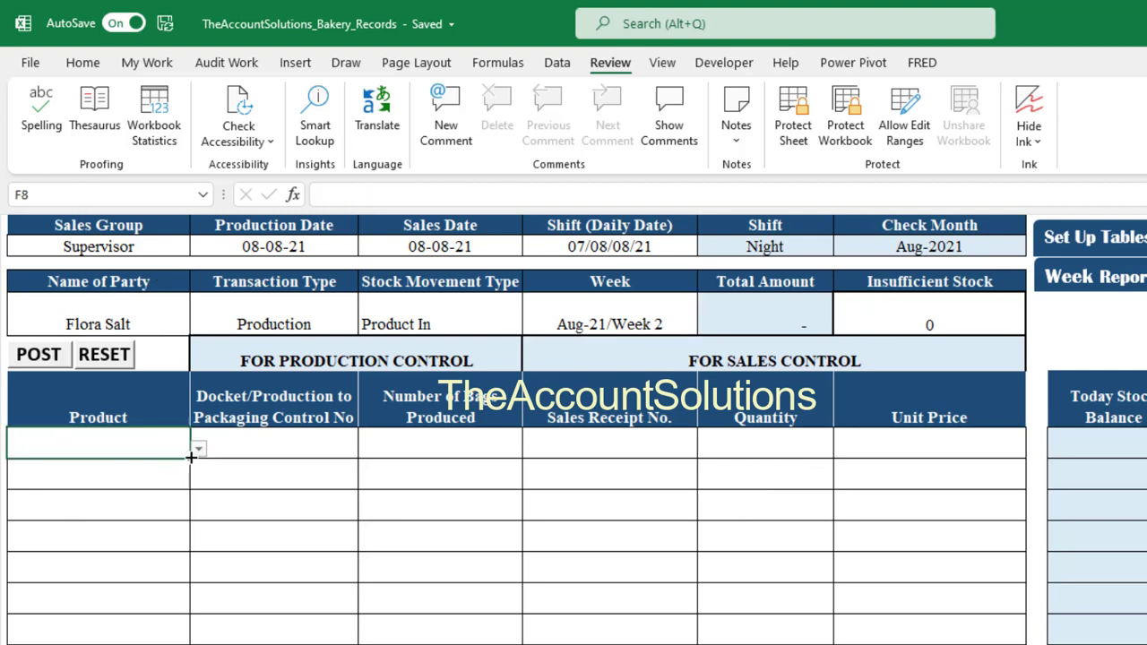
Enter EW Biggie and EW Burger as the first products and select EW Biggie's docket cell.
click(198, 450)
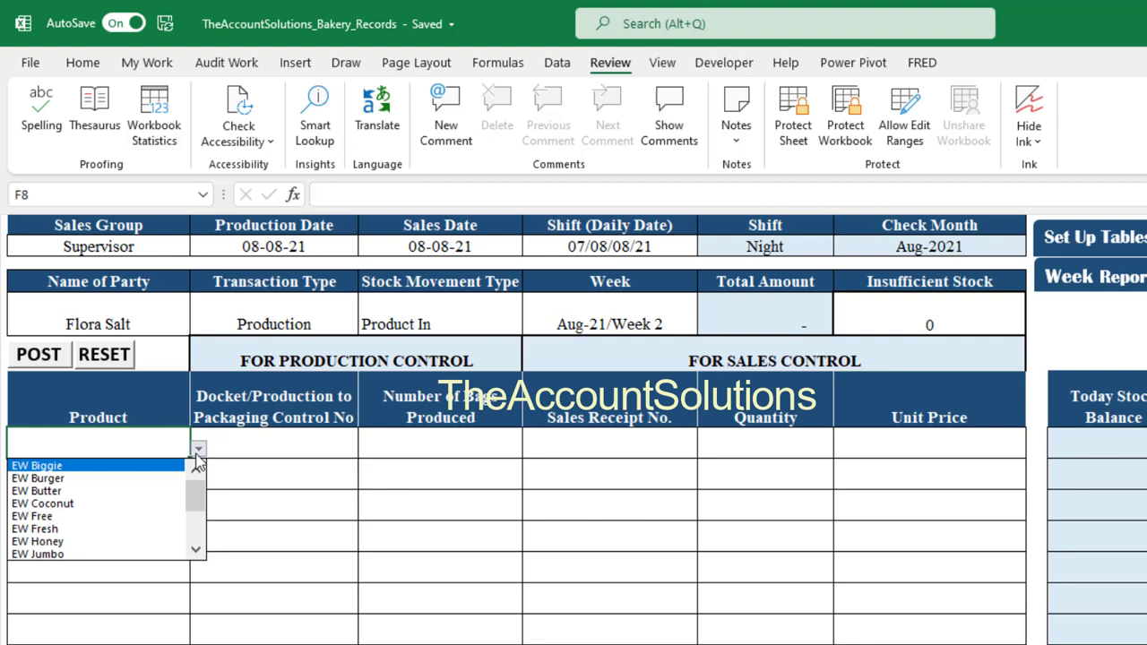
click(149, 465)
click(149, 472)
click(198, 482)
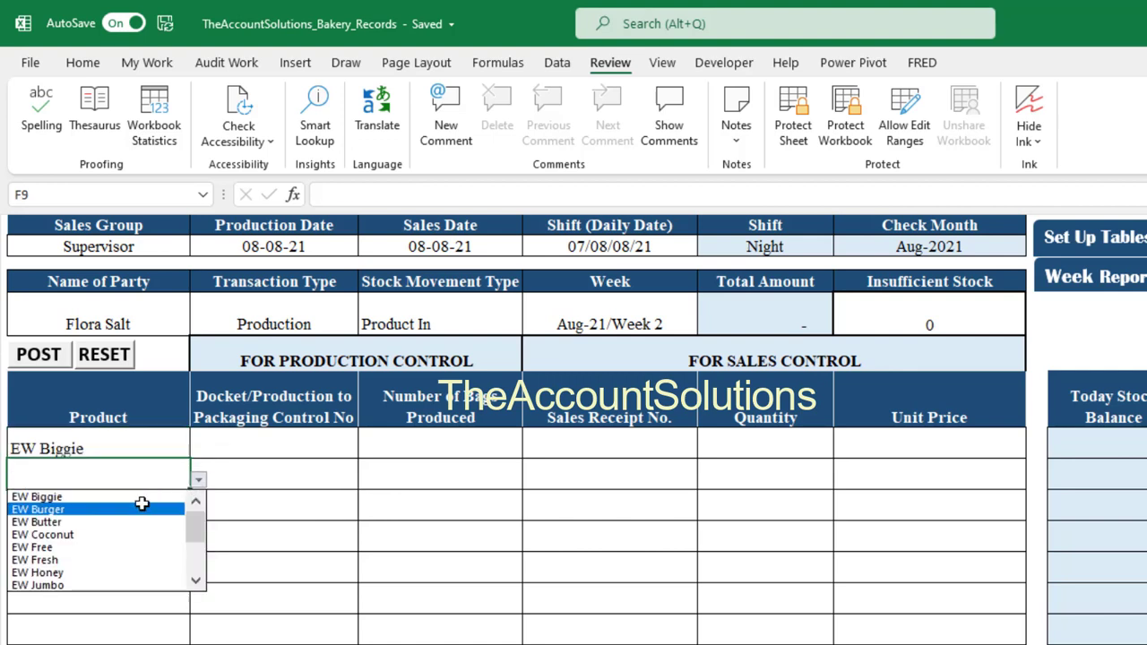
click(140, 502)
click(157, 512)
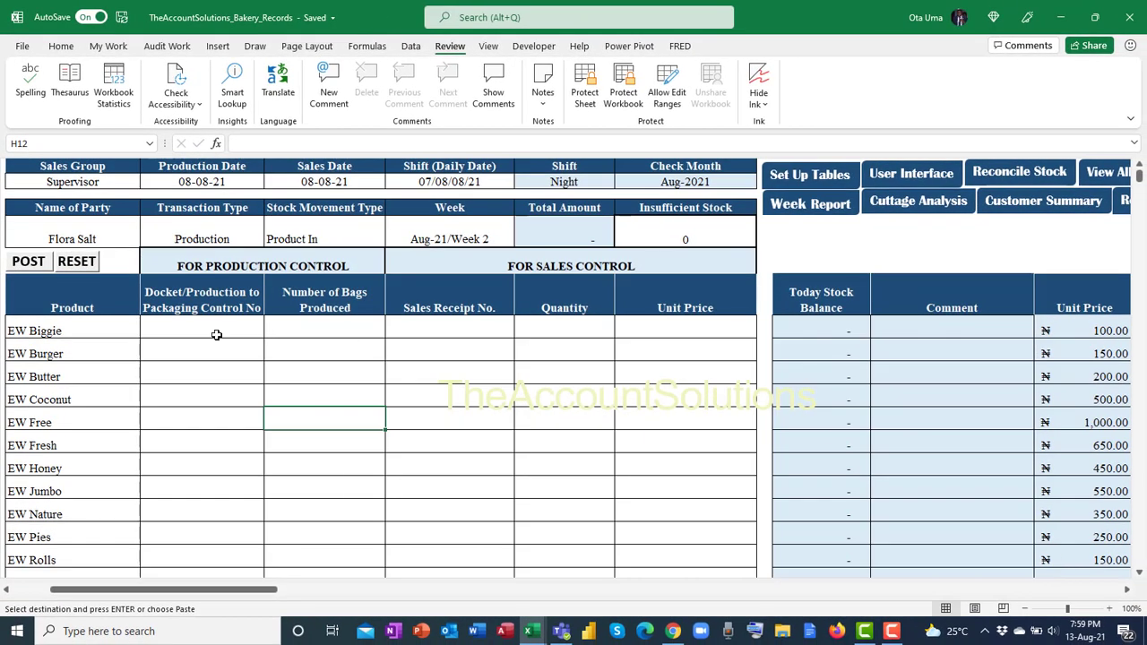
click(216, 334)
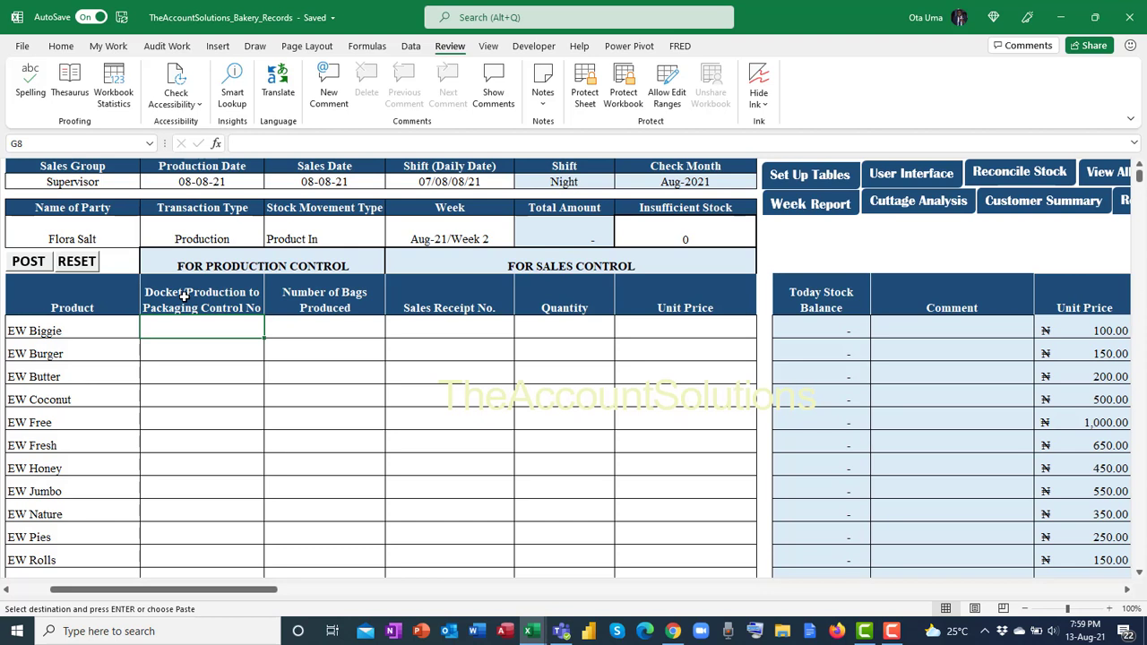
Enter docket number 0001 for EW Biggie and EW Burger, and 001 for EW Butter.
text(00)
text(321)
key(BackSpace)
key(BackSpace)
text(0)
key(Return)
click(225, 395)
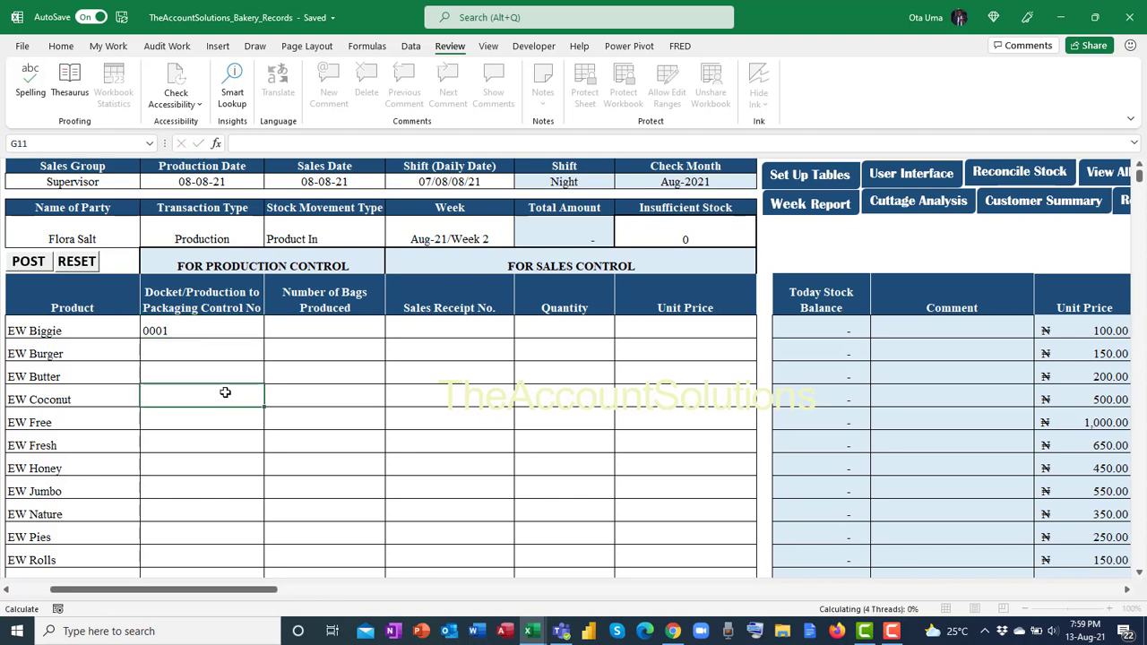
click(211, 330)
click(182, 347)
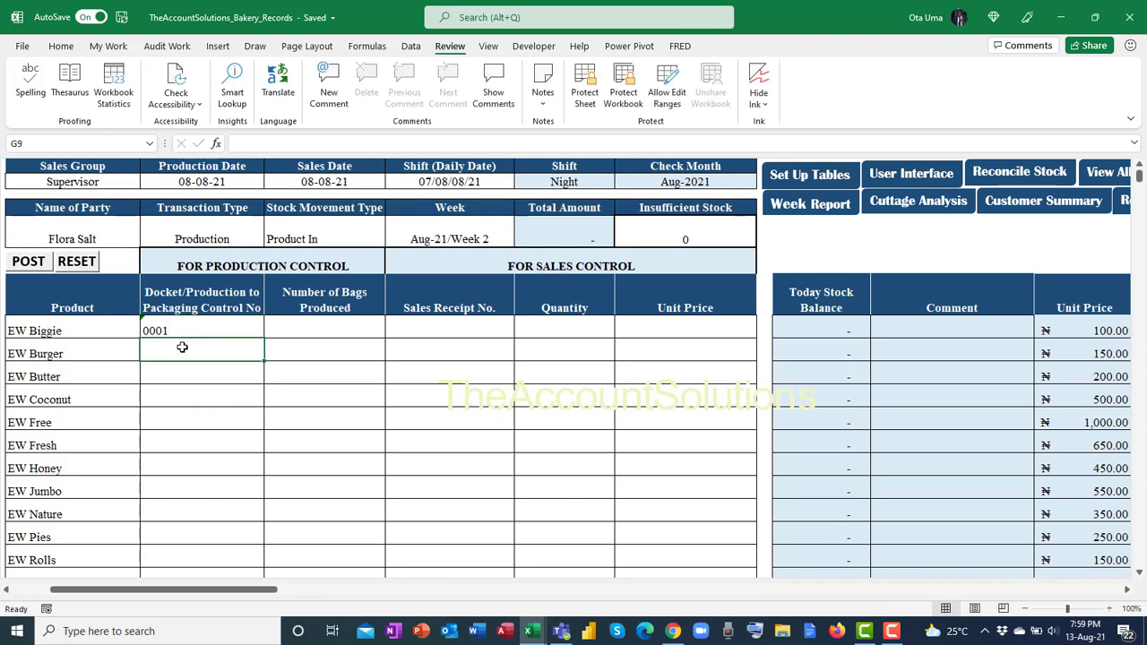
text(0001)
key(Return)
text(00)
key(Return)
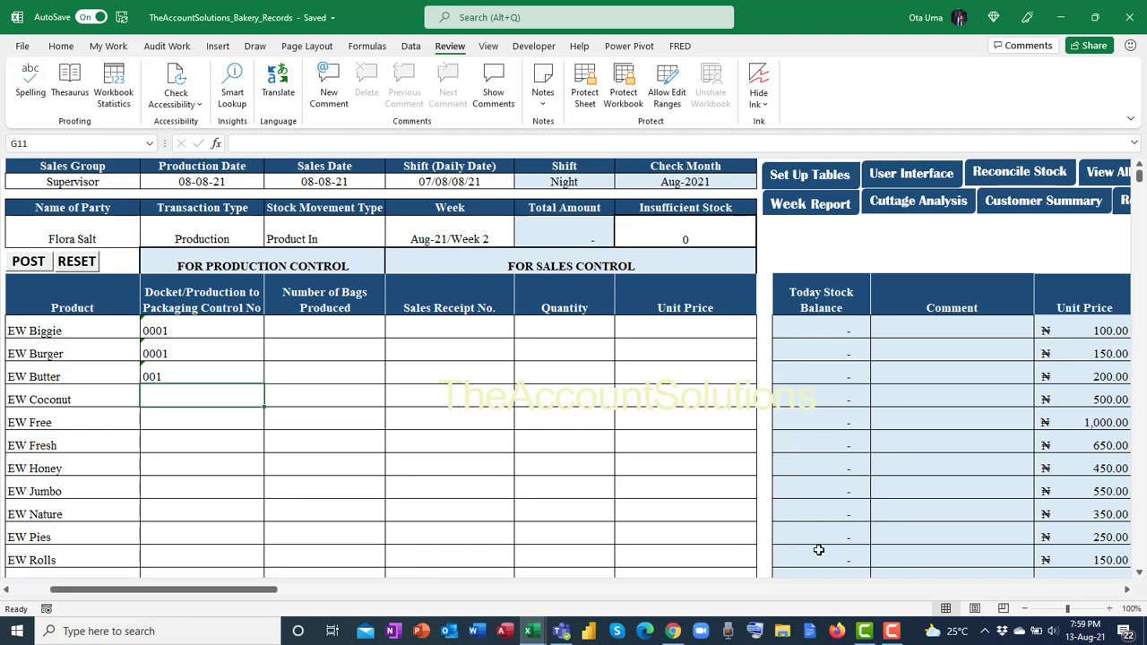
Fill in docket 0001 and quantities, e.g. 2,097 for EW Biggie, for all products through EW Sugar.
click(557, 328)
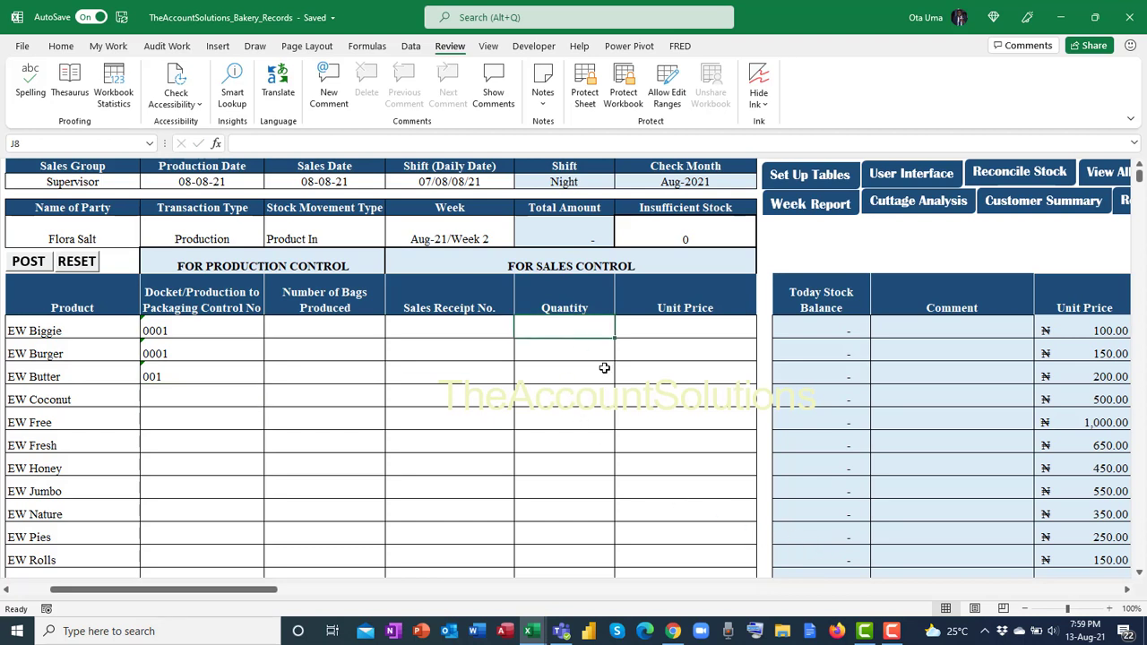
text(2097)
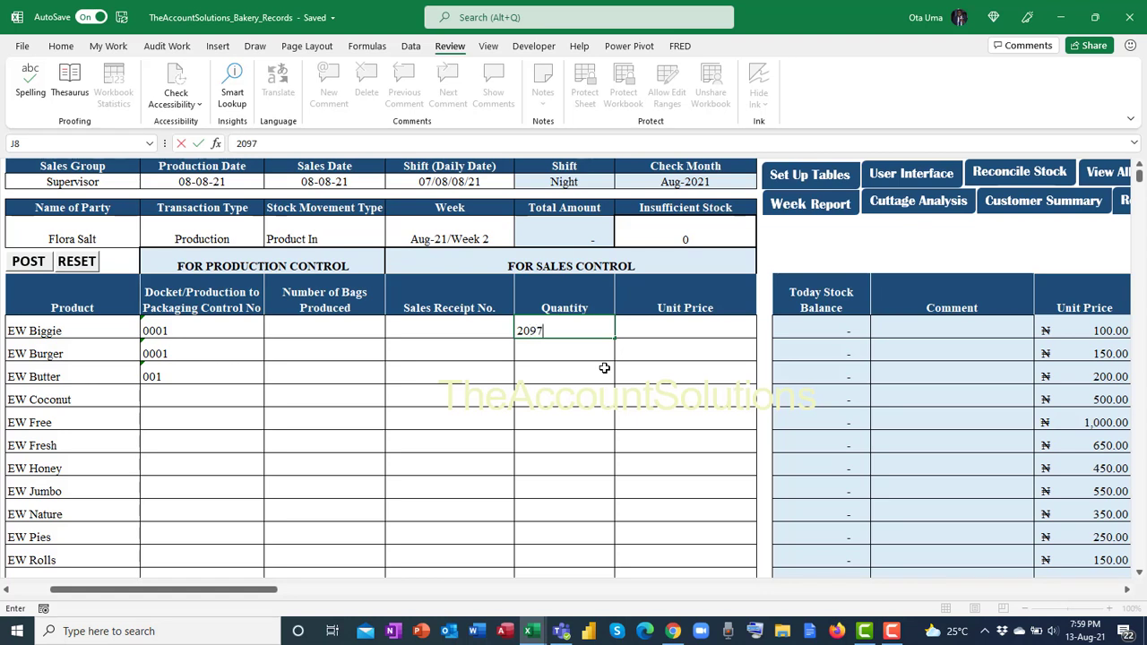
key(Return)
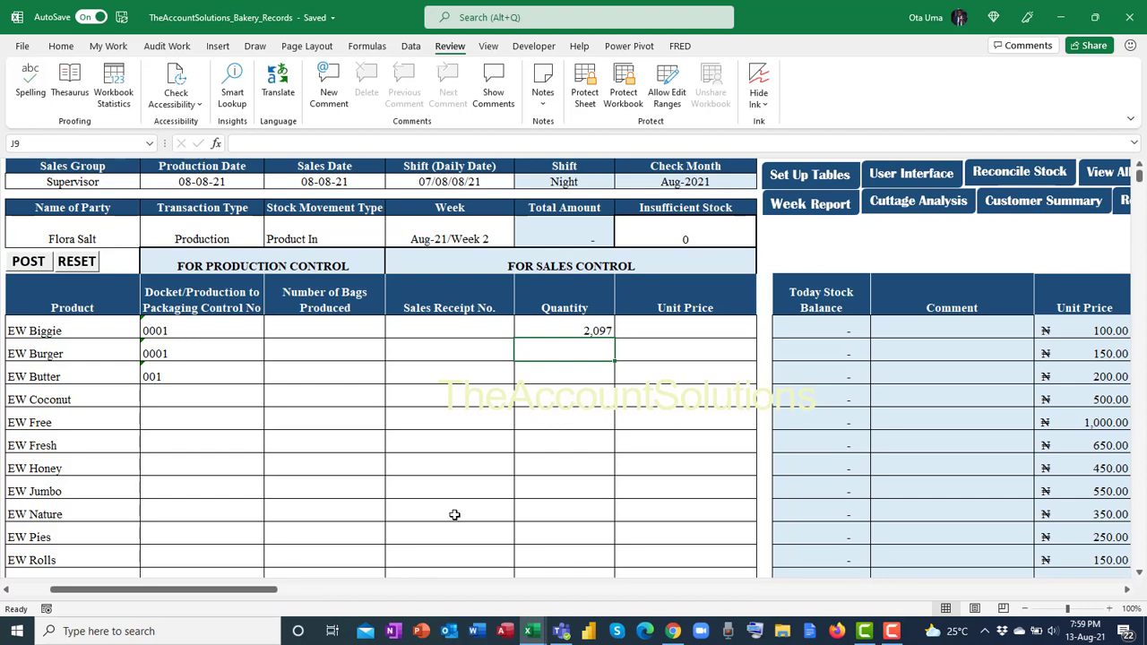
click(892, 631)
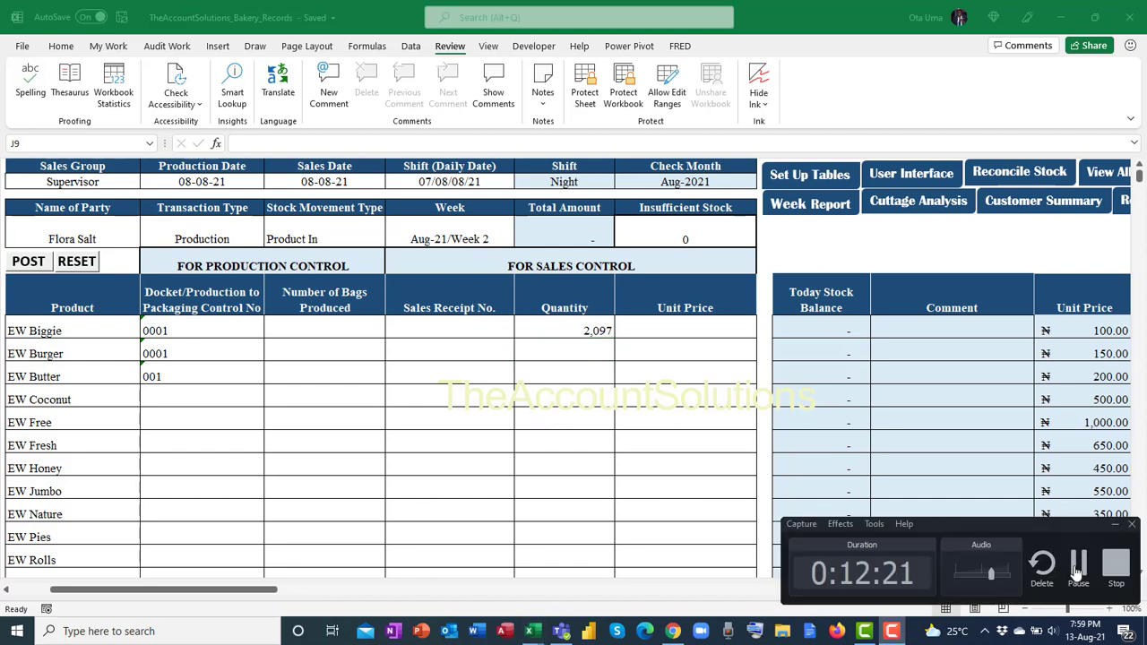
click(1076, 566)
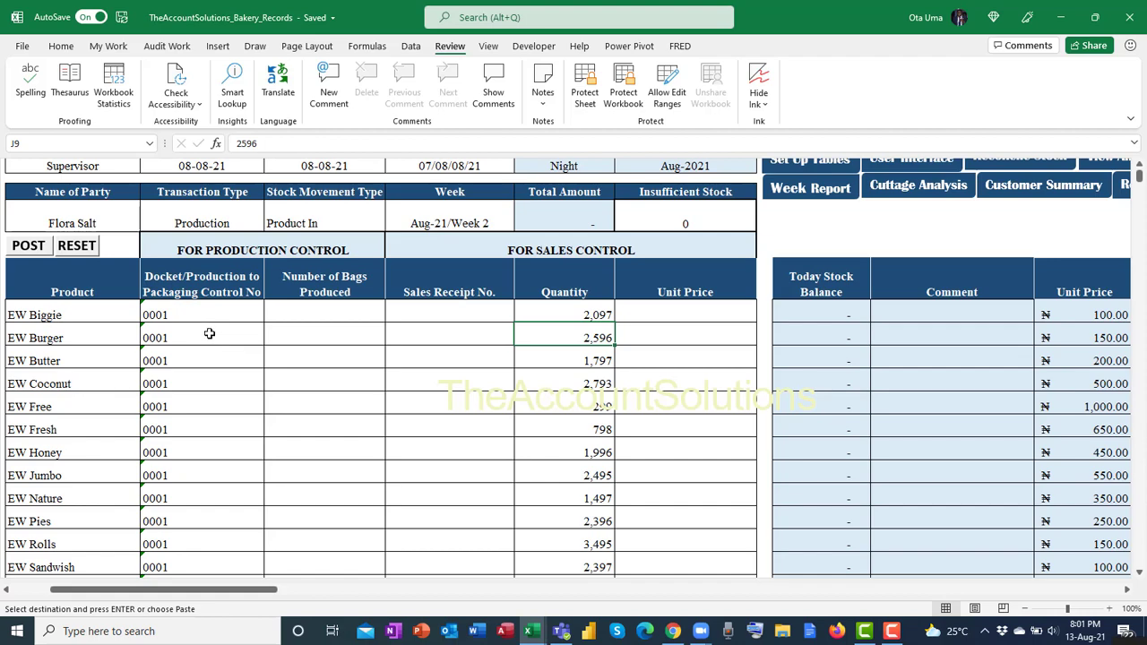
scroll(213, 358, down, 3)
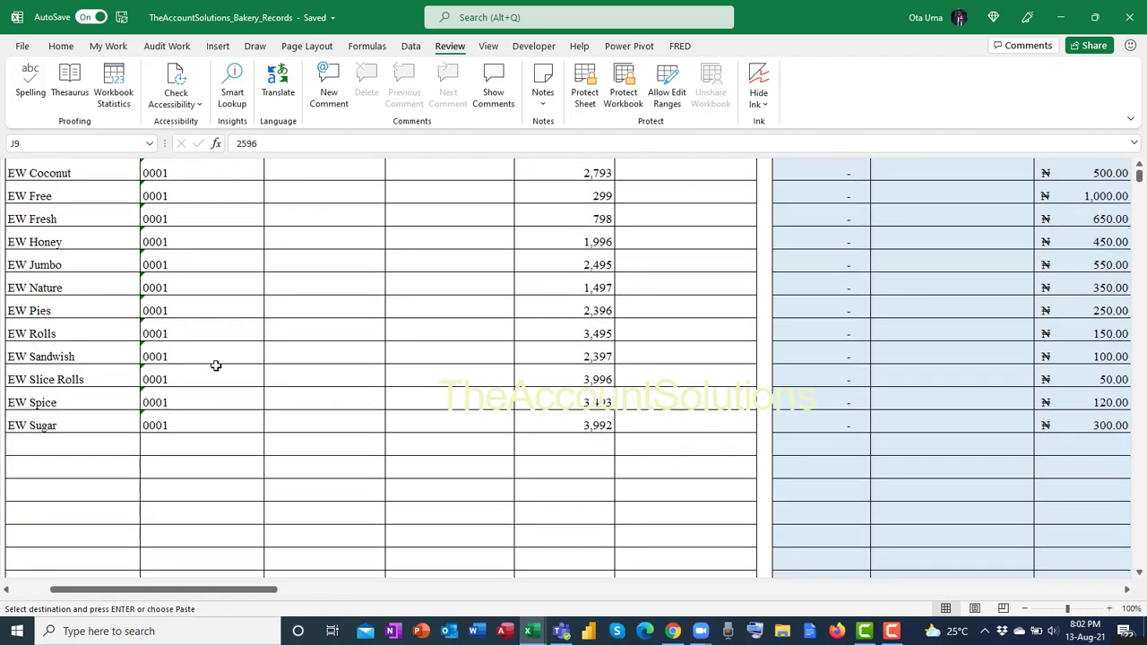
scroll(215, 364, up, 3)
scroll(559, 341, up, 1)
scroll(589, 335, down, 3)
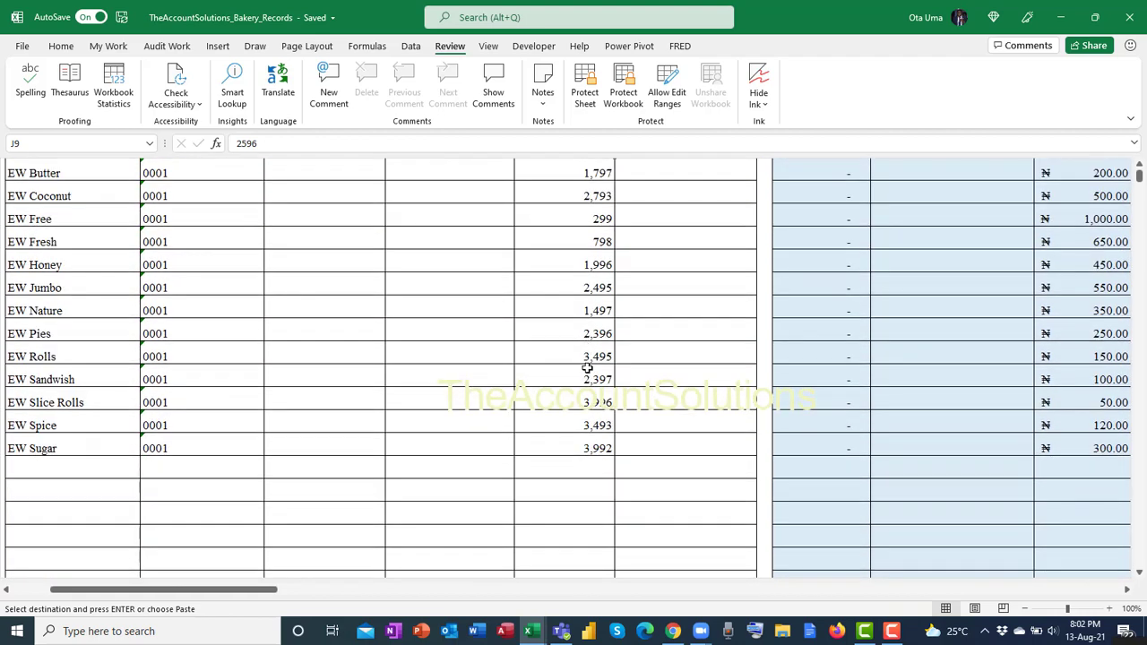
scroll(592, 379, up, 3)
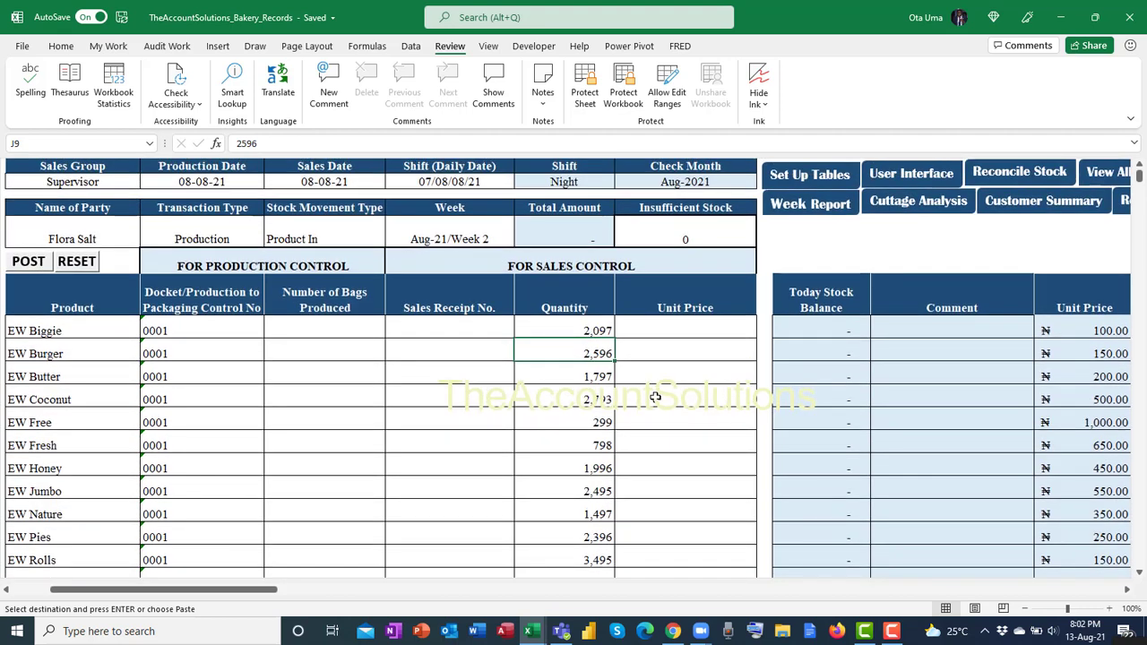
Enter bags produced: 3 for EW Biggie, 4 for EW Burger, 7 for EW Coconut, through EW Slice Rolls.
click(343, 330)
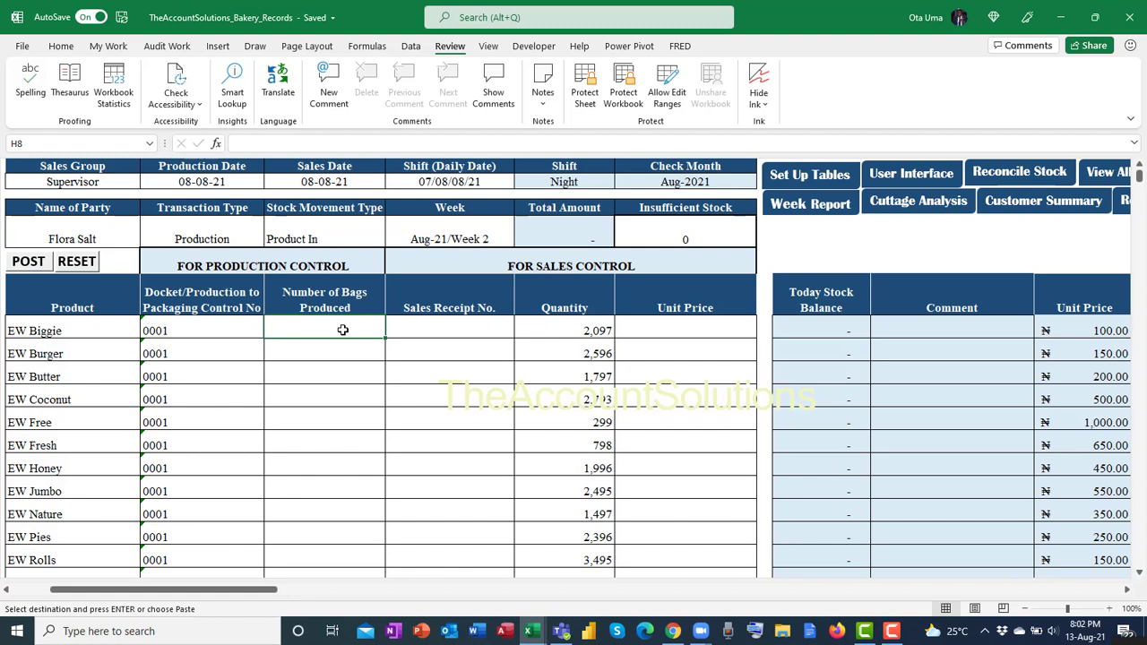
click(579, 331)
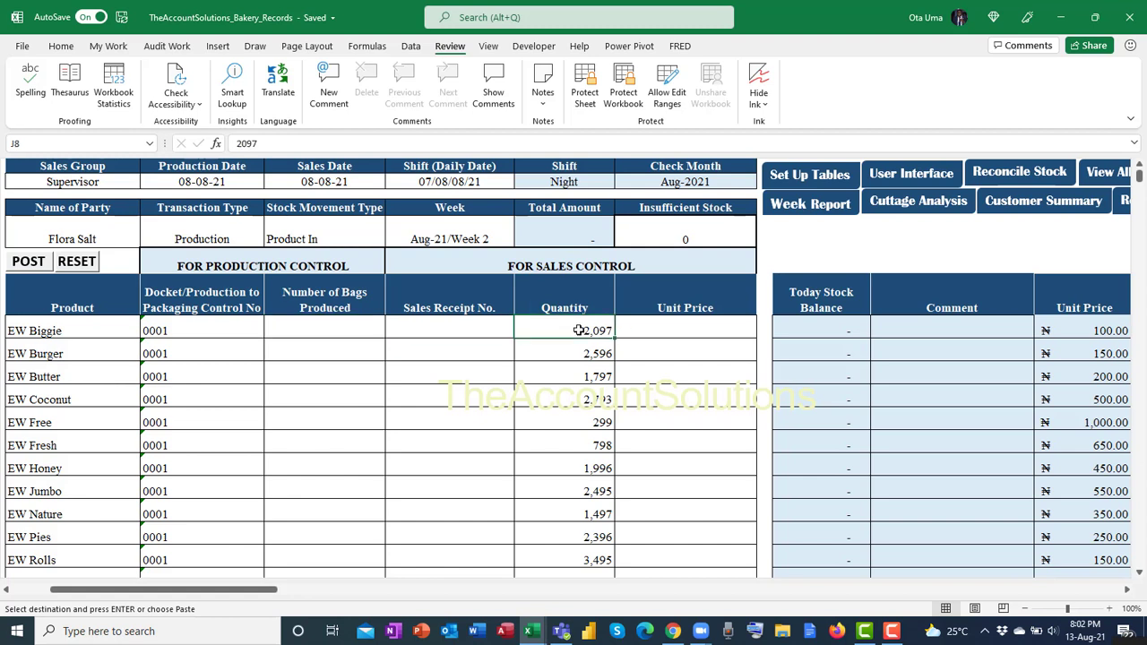
click(346, 334)
click(338, 393)
click(338, 436)
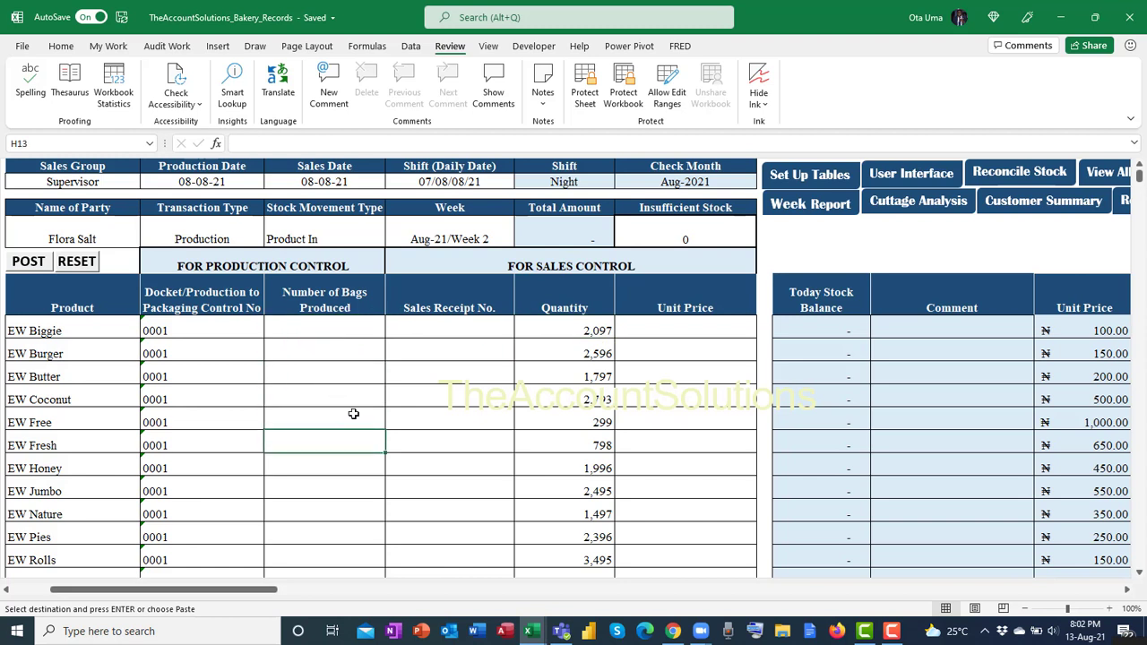
click(347, 331)
text(3)
key(Return)
text(4)
key(Return)
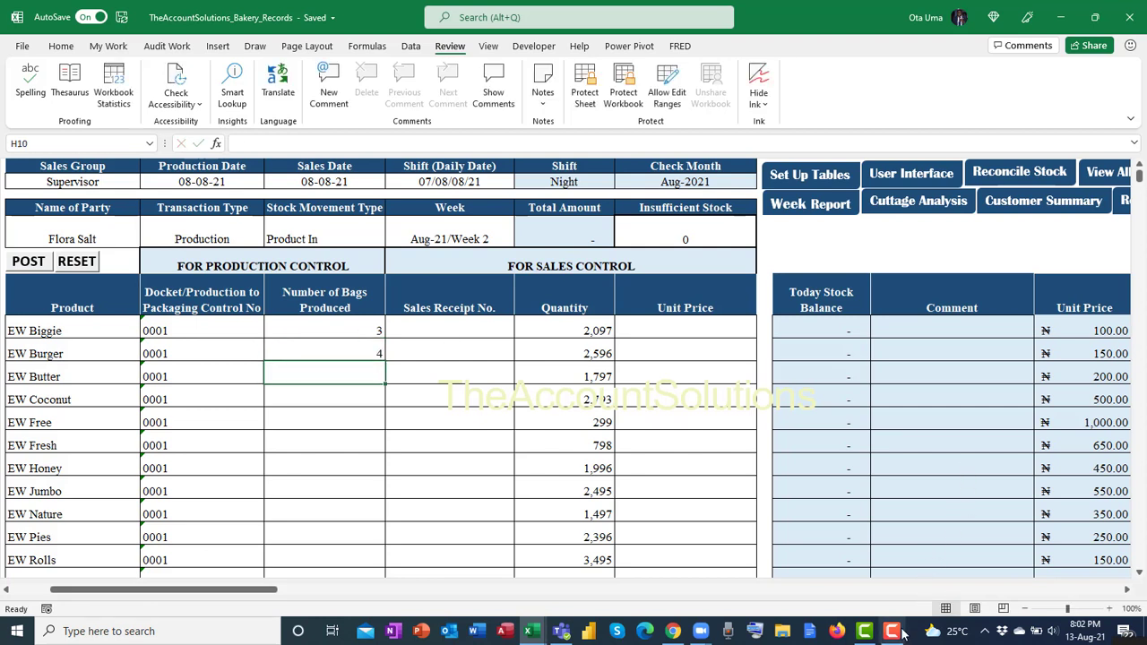
click(892, 631)
click(1087, 583)
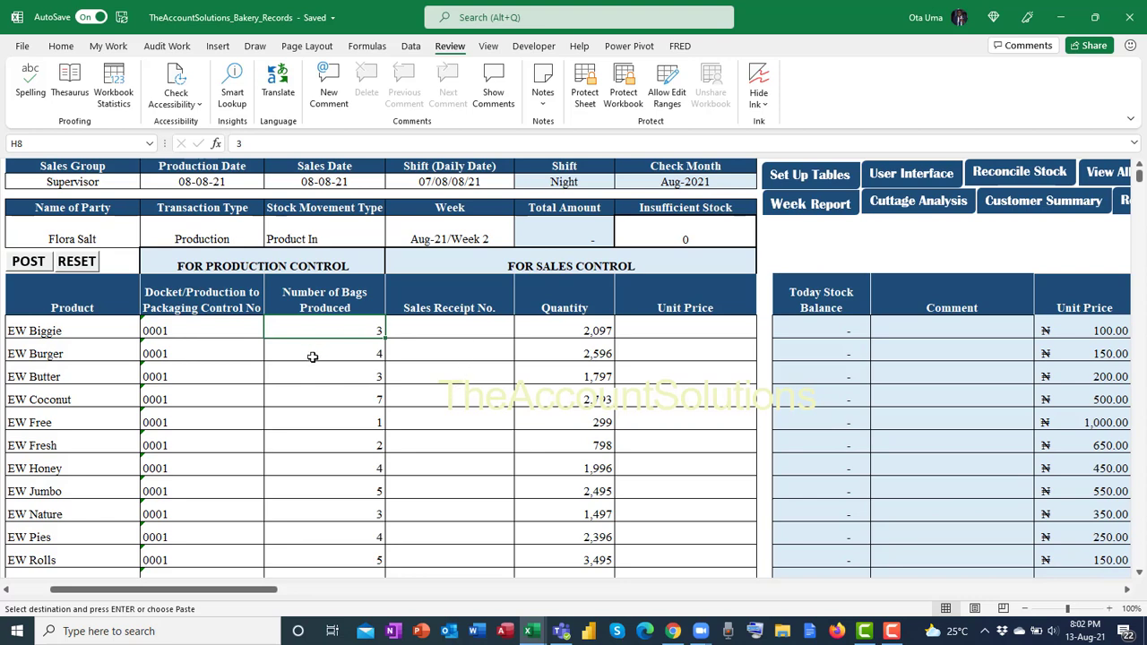
scroll(358, 360, down, 3)
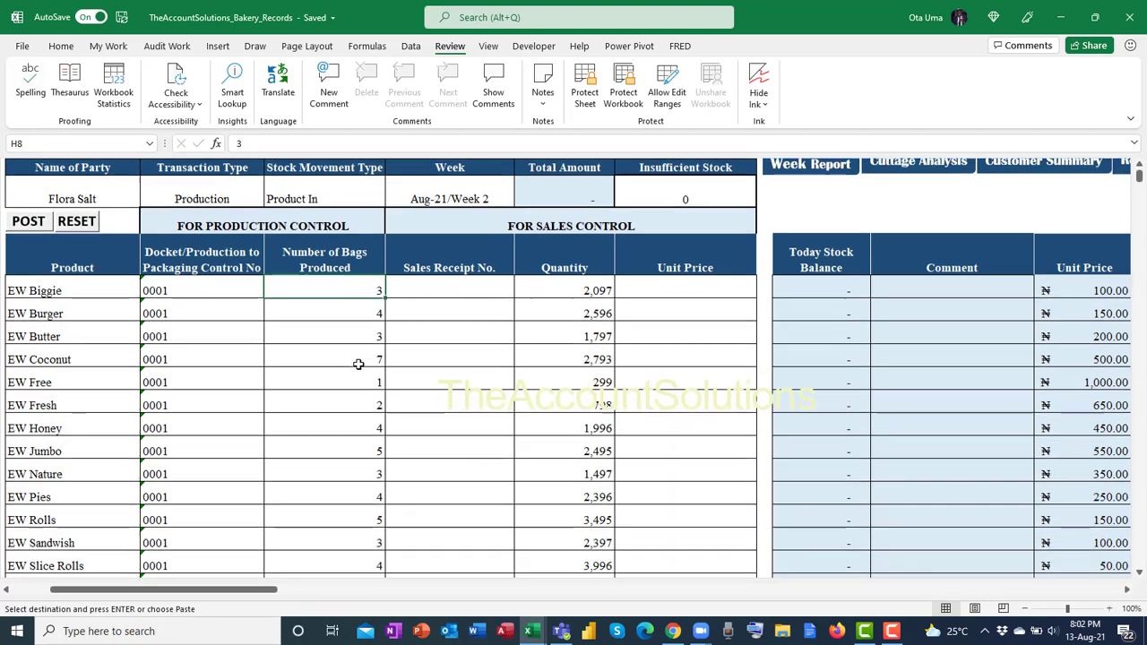
scroll(570, 317, up, 1)
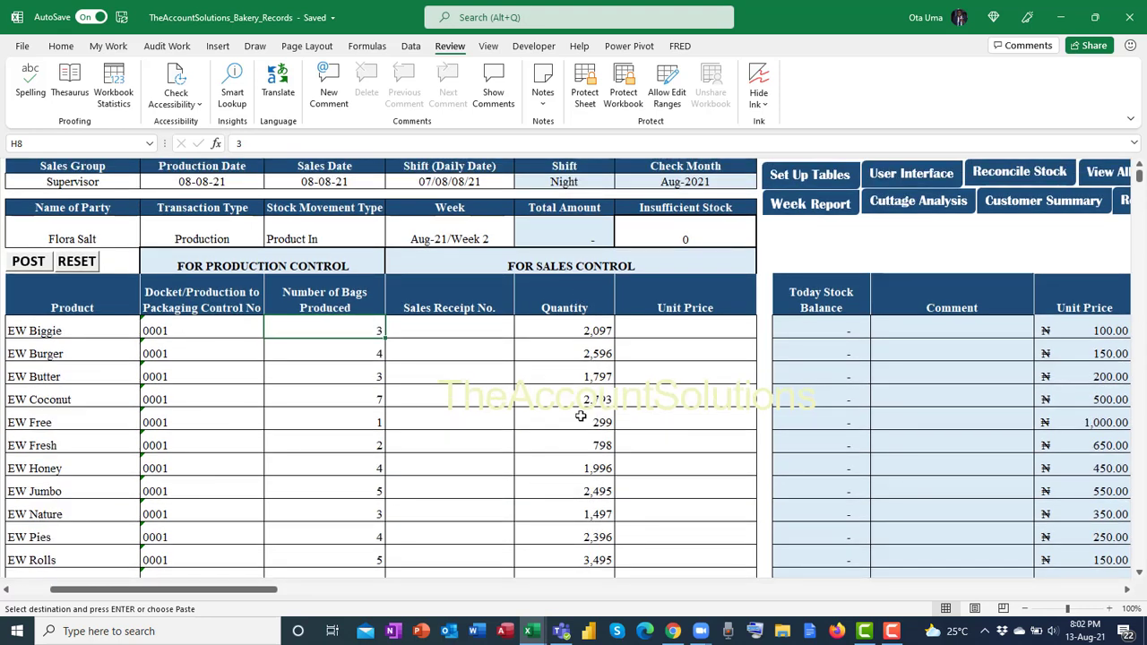
click(467, 328)
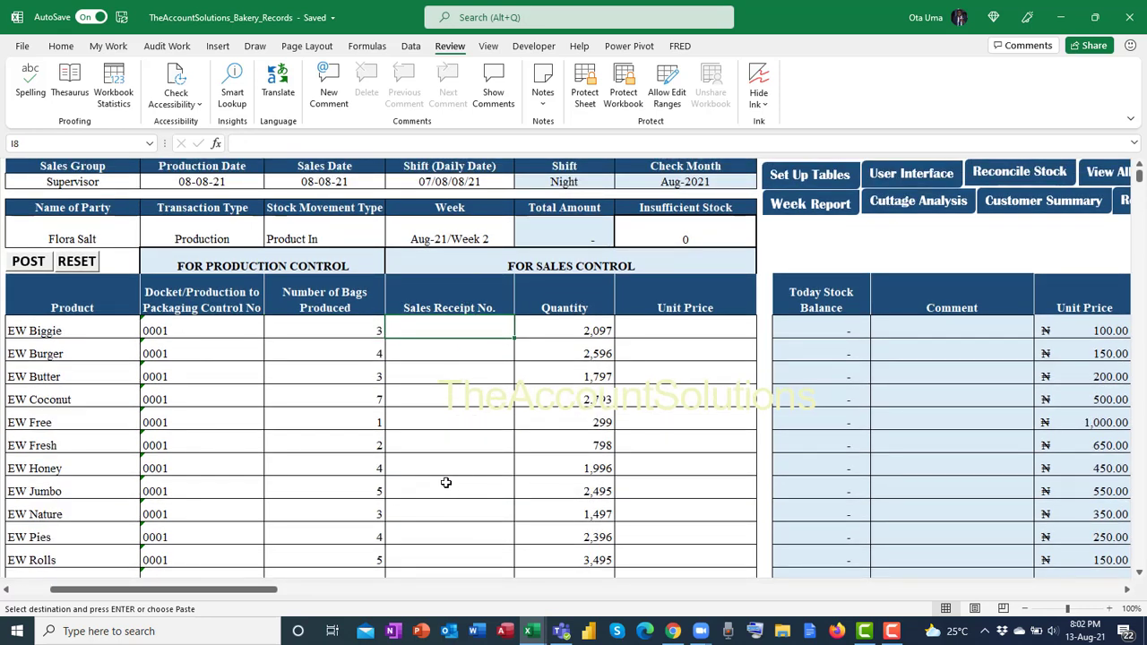
click(700, 327)
click(696, 399)
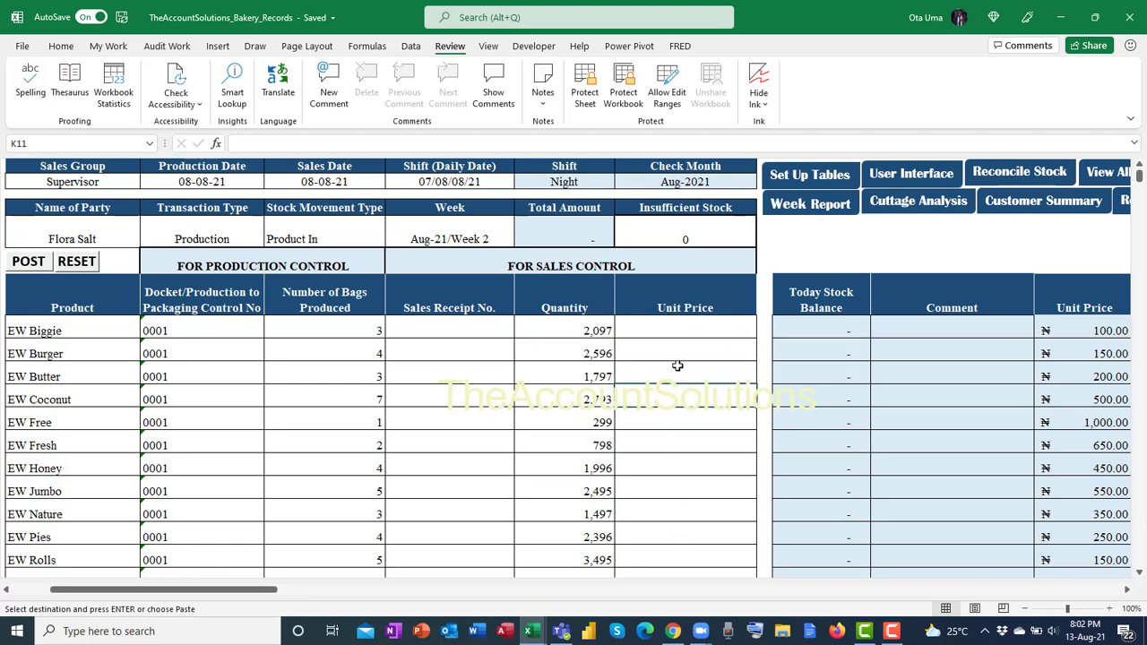
scroll(474, 389, down, 1)
scroll(444, 353, up, 1)
click(28, 262)
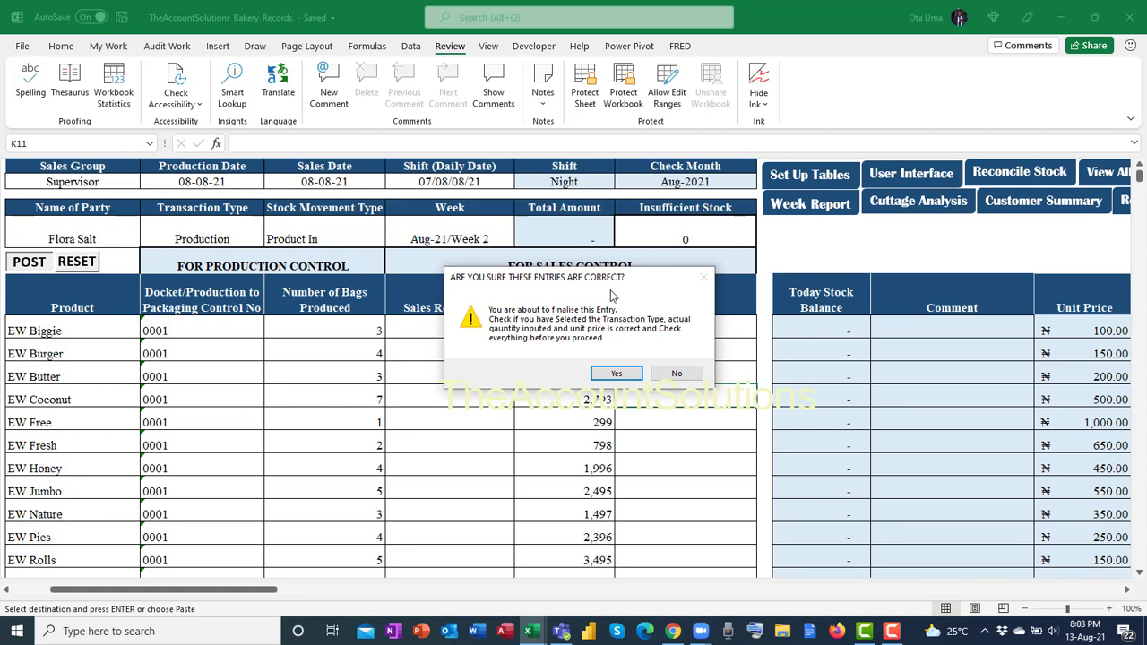
Confirm posting the Flora Salt entry and dismiss the 'Your Entry have been Posted' message.
click(617, 376)
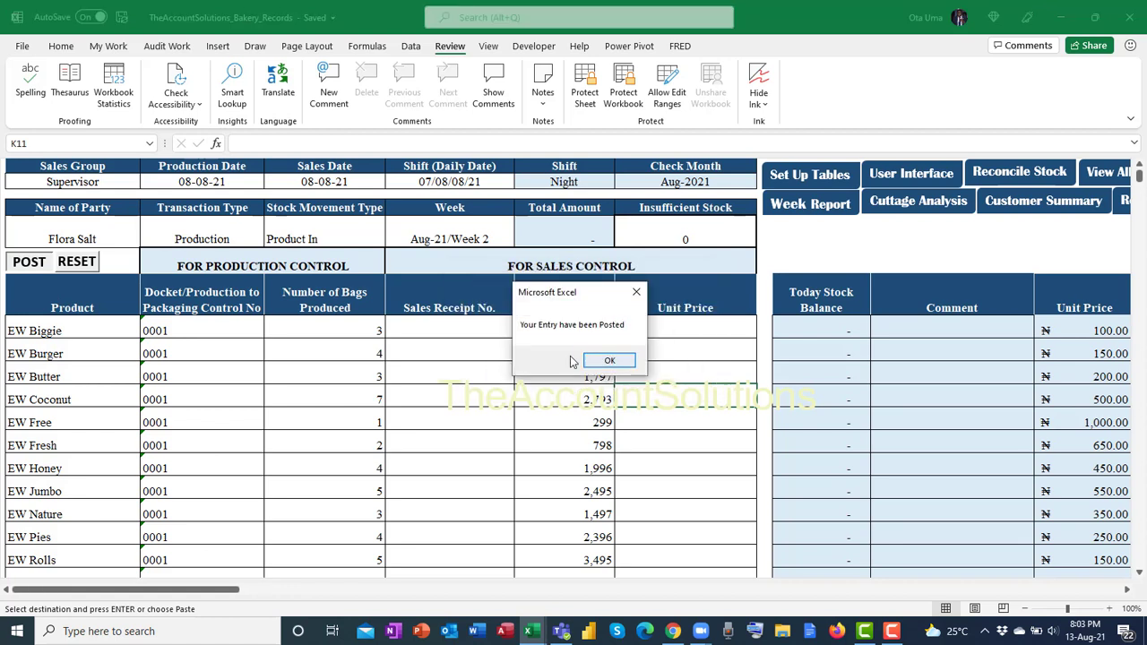
click(616, 362)
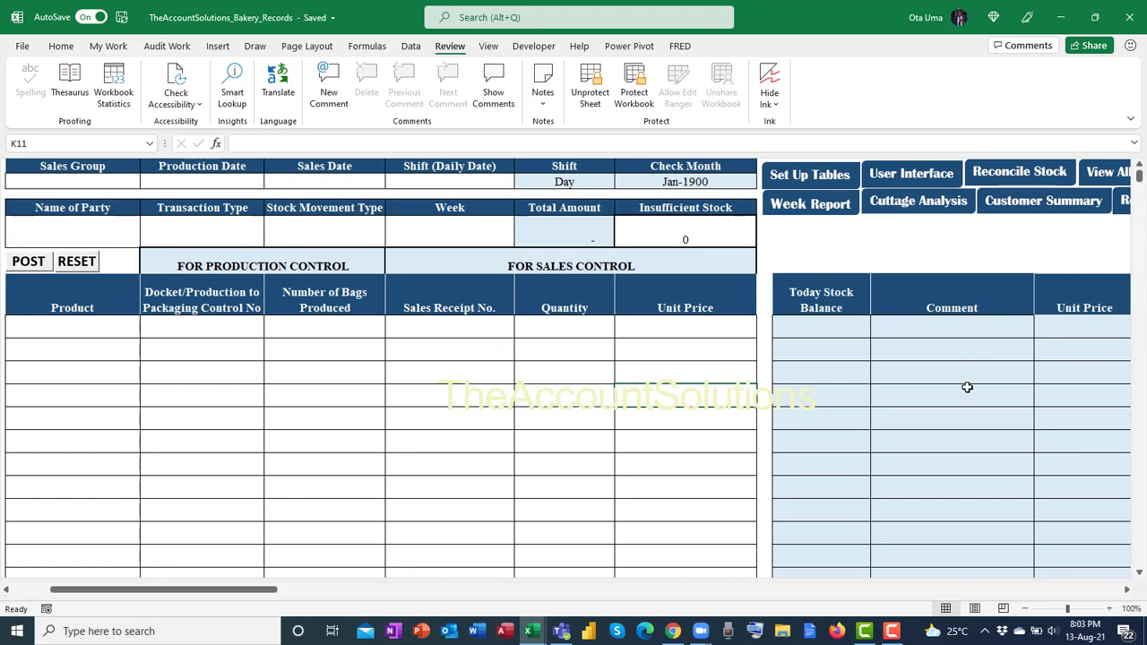
scroll(1125, 596, right, 3)
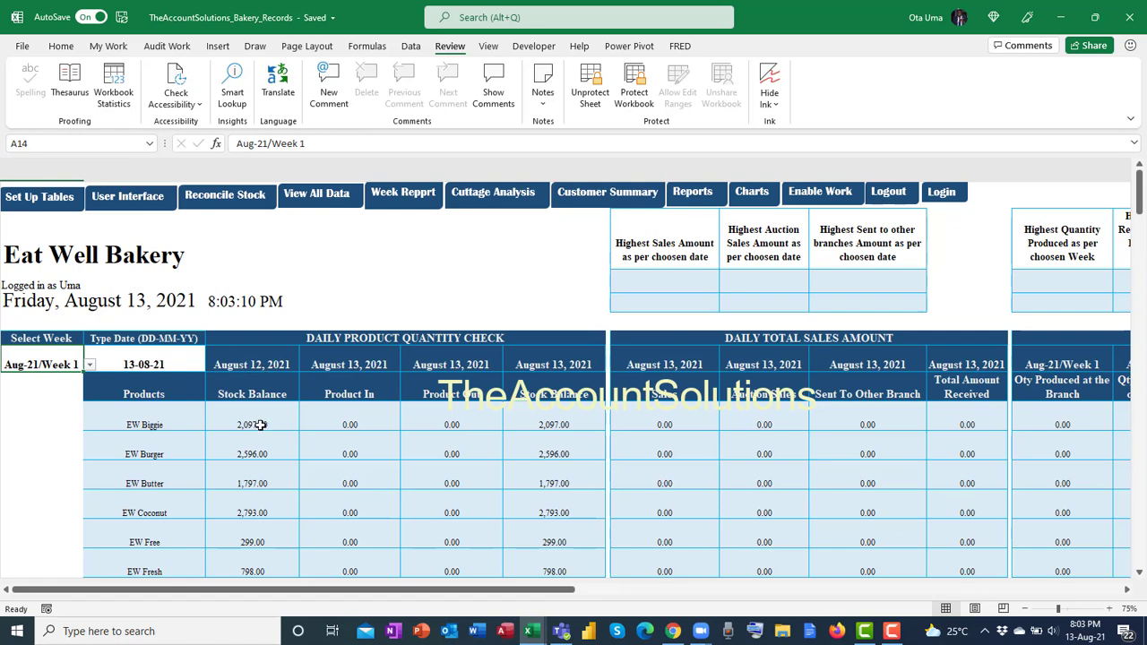
scroll(260, 425, down, 2)
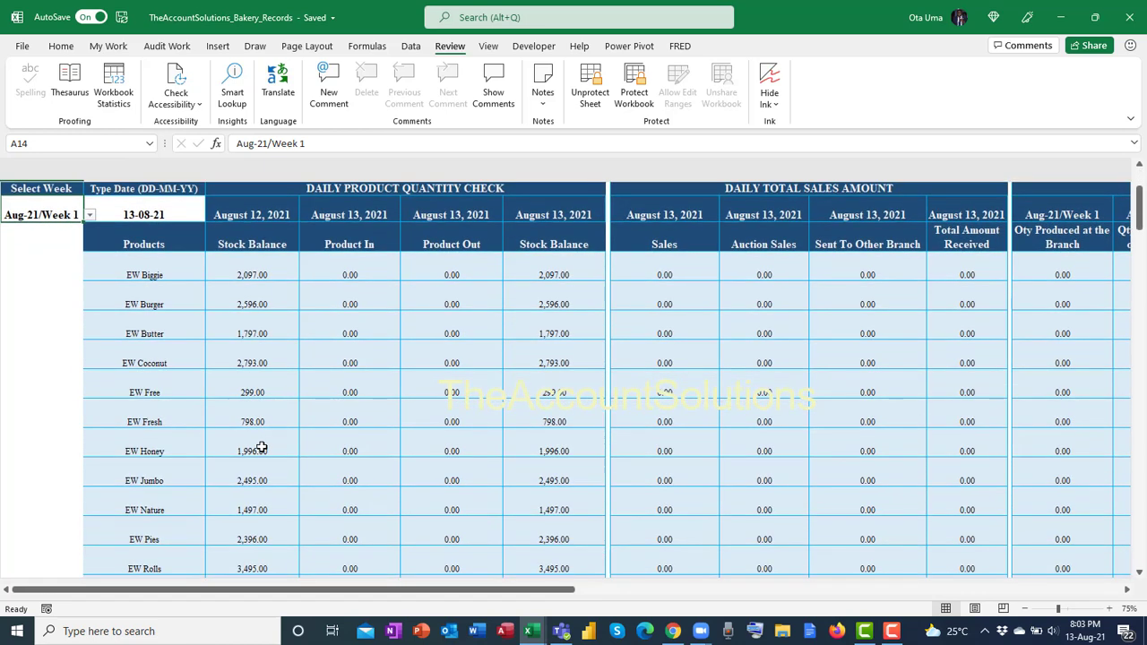
scroll(261, 448, down, 2)
scroll(261, 421, up, 4)
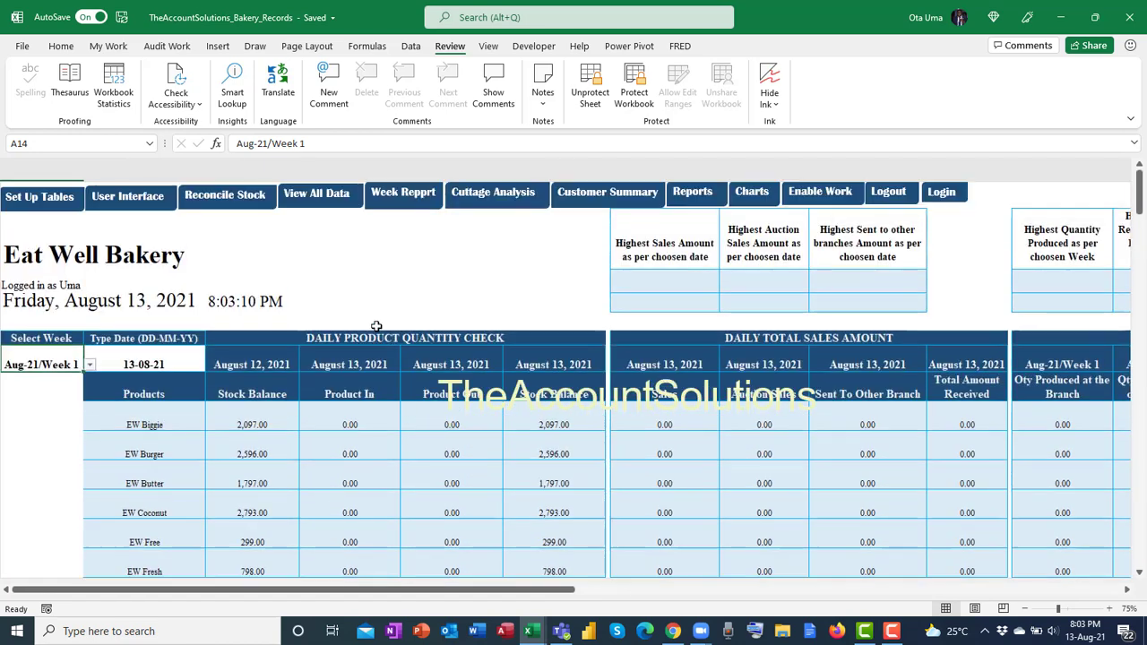
scroll(385, 404, down, 3)
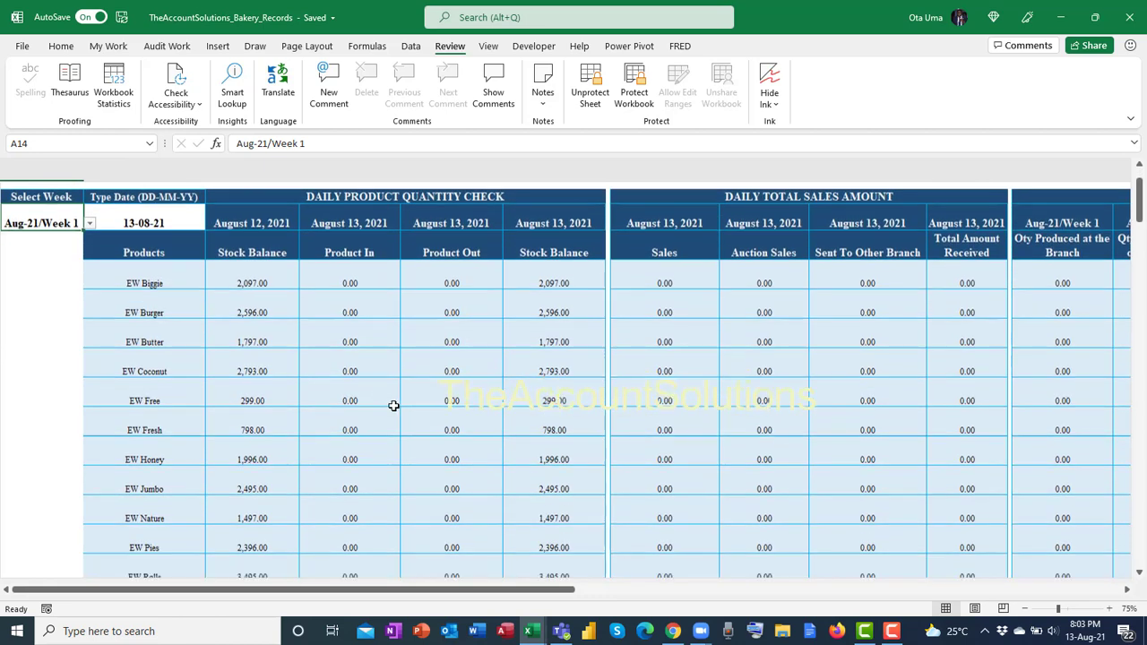
scroll(392, 404, up, 3)
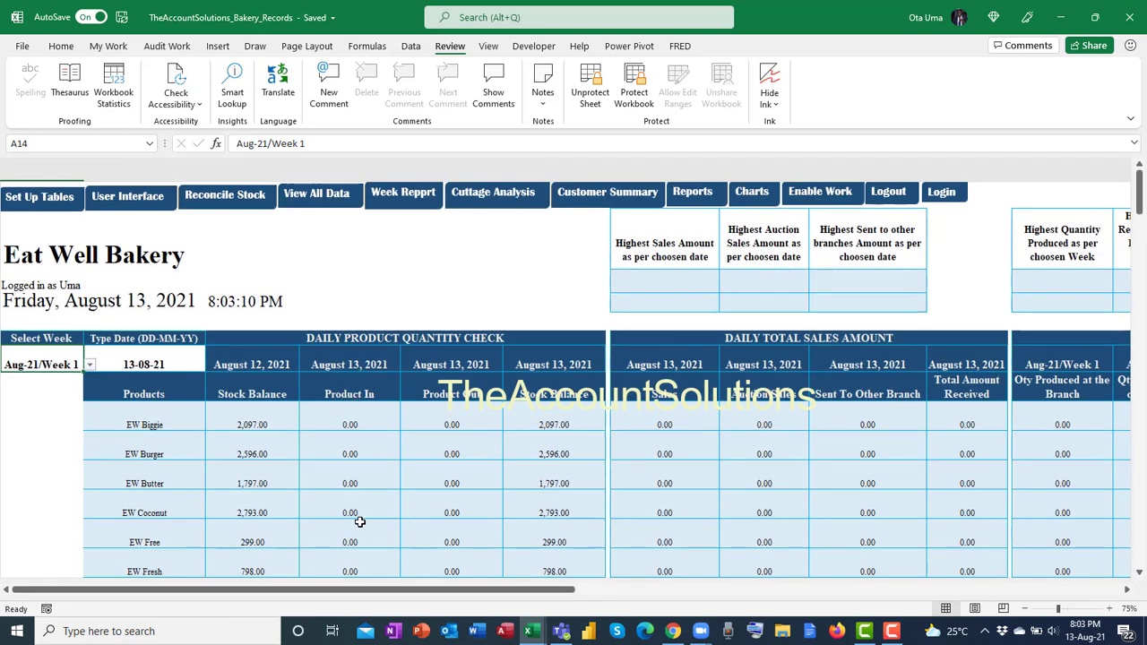
scroll(371, 481, down, 2)
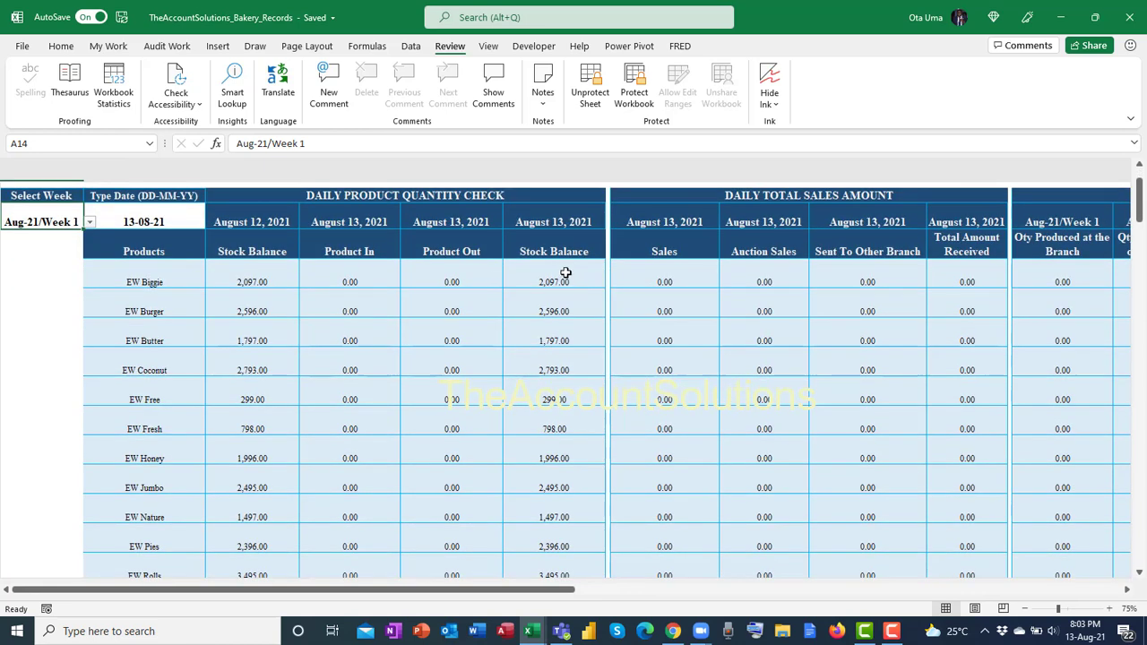
scroll(563, 269, up, 1)
scroll(561, 287, down, 1)
scroll(545, 339, down, 1)
scroll(545, 338, up, 3)
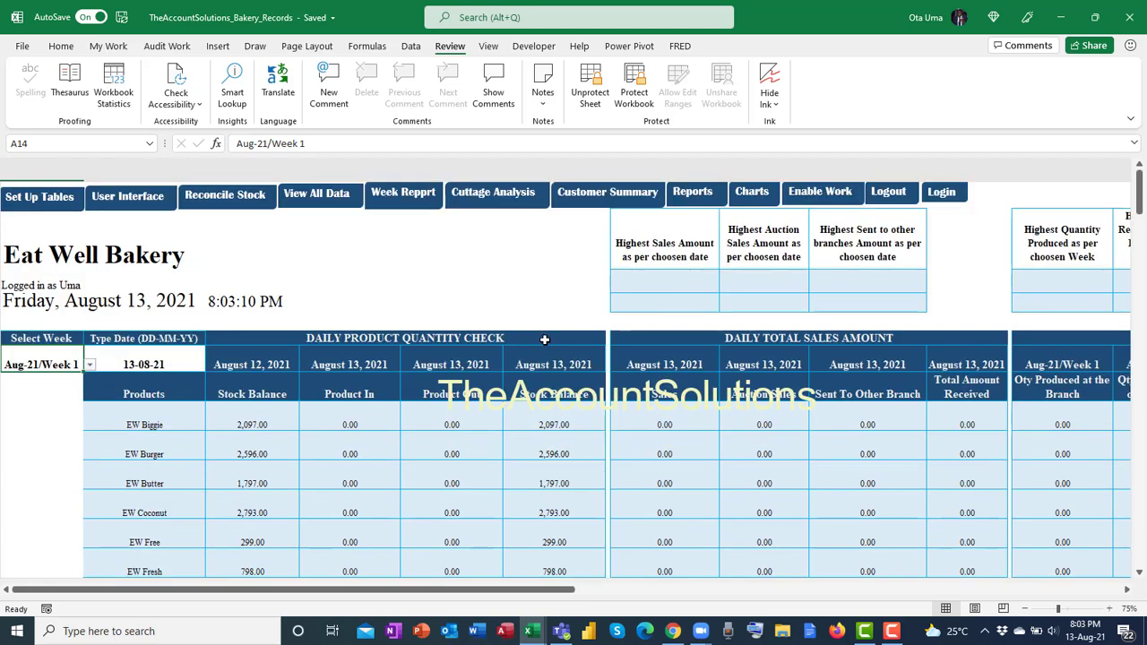
Set the report's Select Week dropdown to Aug-21/Week 2.
click(90, 366)
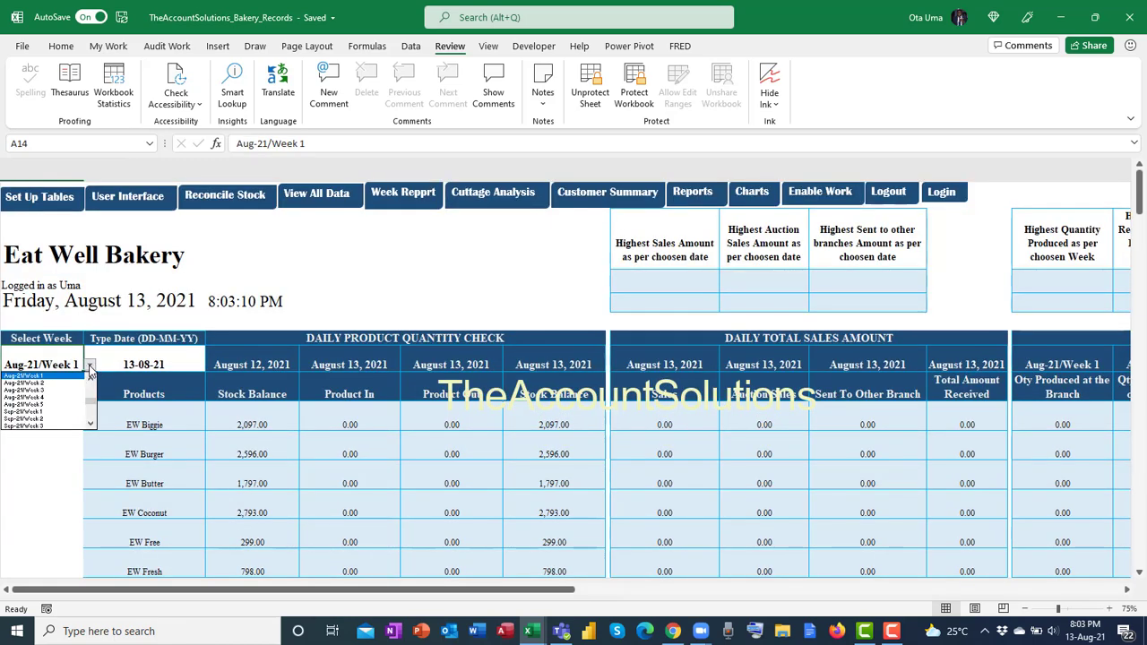
click(67, 384)
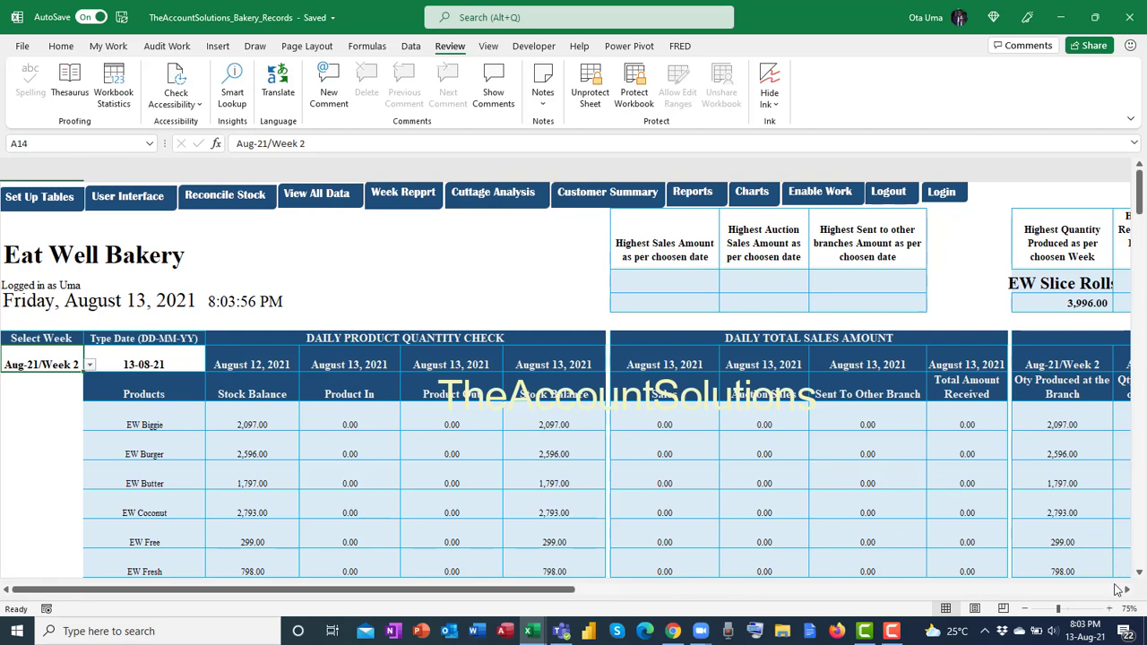
click(1127, 589)
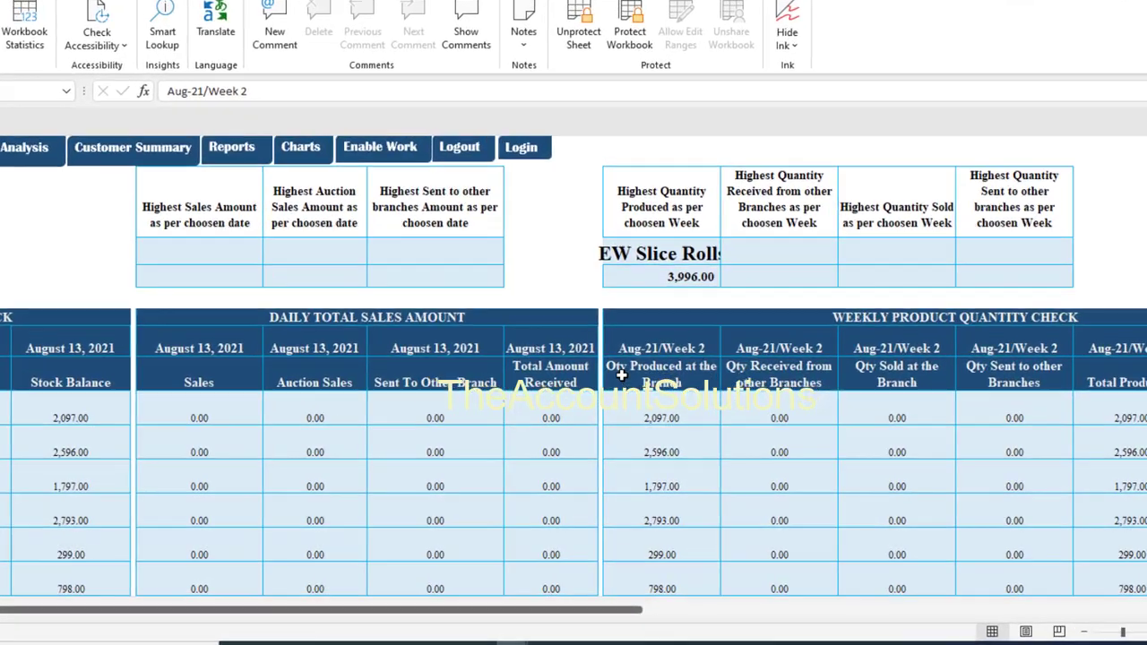
Bring the Weekly Product Quantity Check columns into view, showing EW Slice Rolls highest at 3,996.
scroll(677, 399, down, 1)
scroll(683, 378, down, 2)
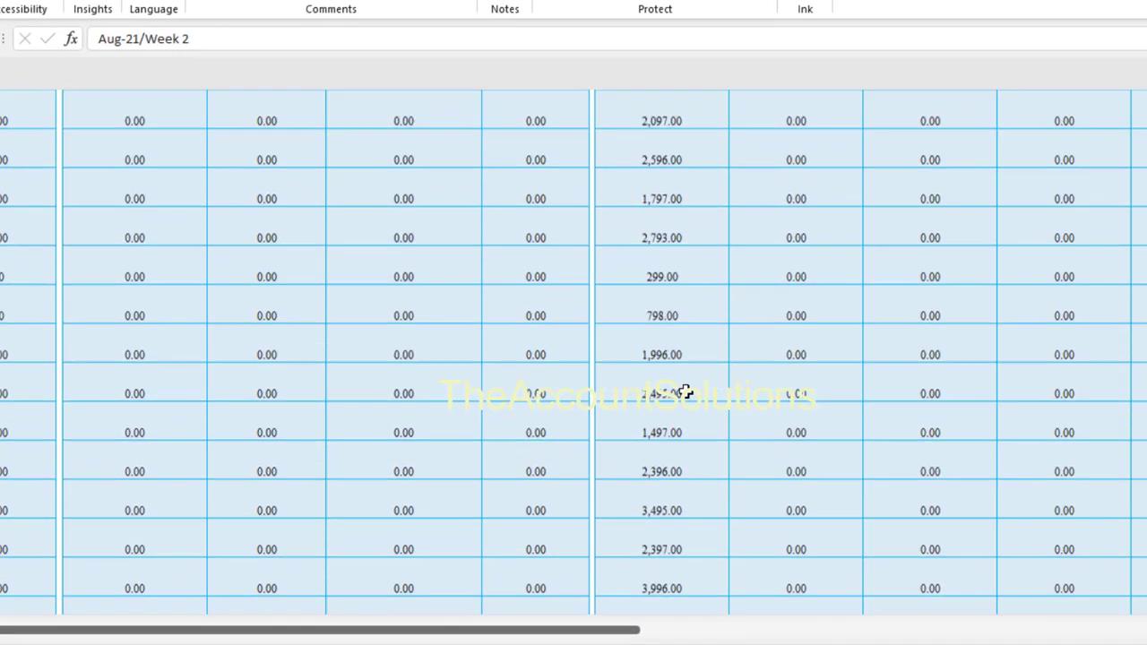
scroll(684, 392, down, 2)
scroll(683, 423, up, 1)
scroll(681, 421, up, 5)
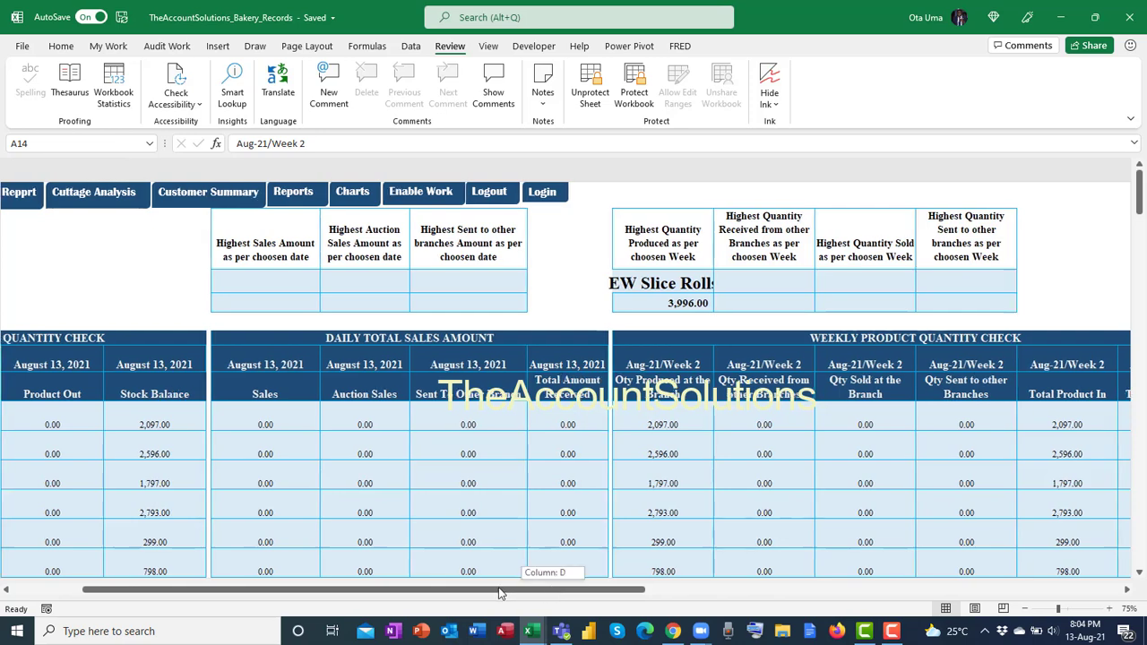
drag(530, 593, 368, 593)
Change the report date in B14 from 13-08-2021 to 8-08-2021.
click(151, 368)
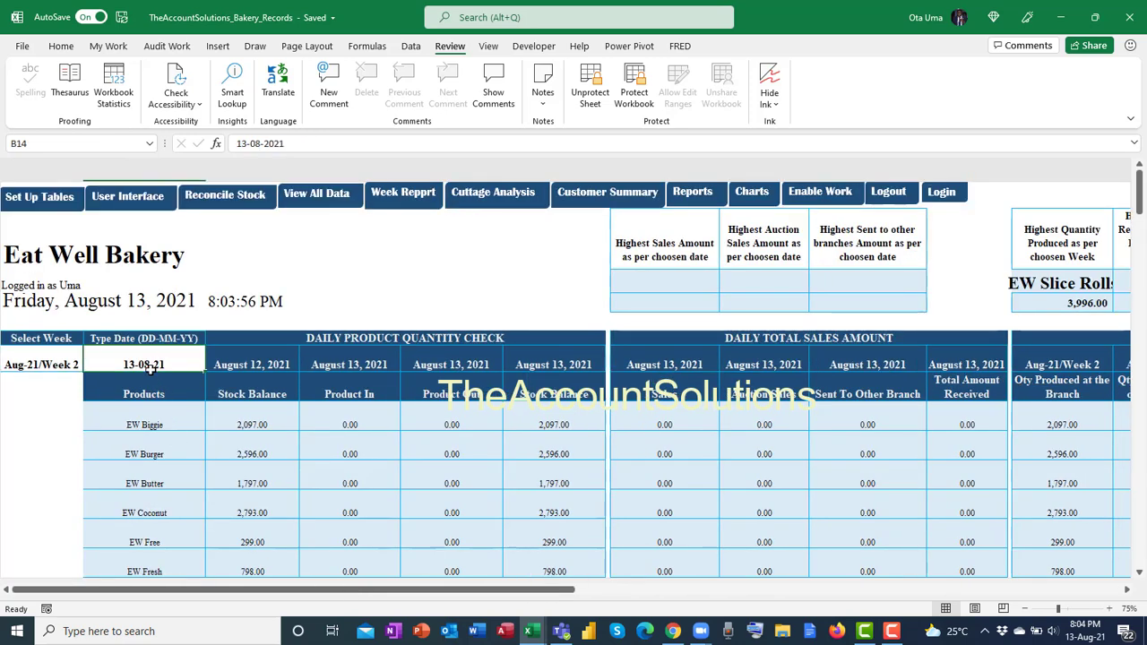
click(249, 143)
key(BackSpace)
key(BackSpace)
text(8)
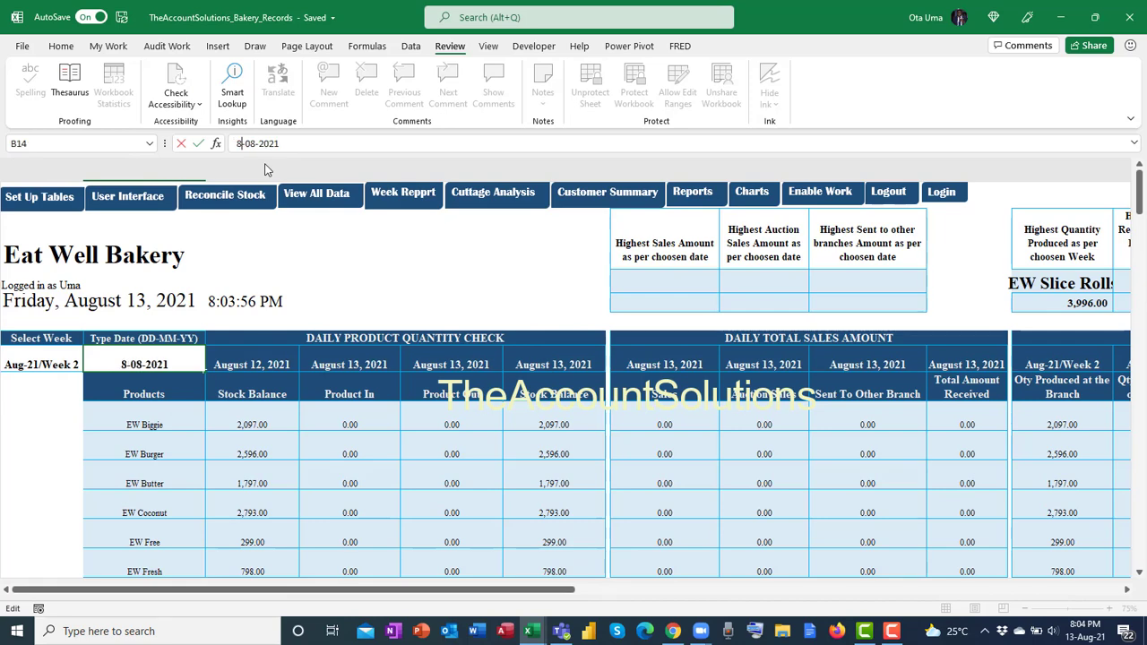
key(Return)
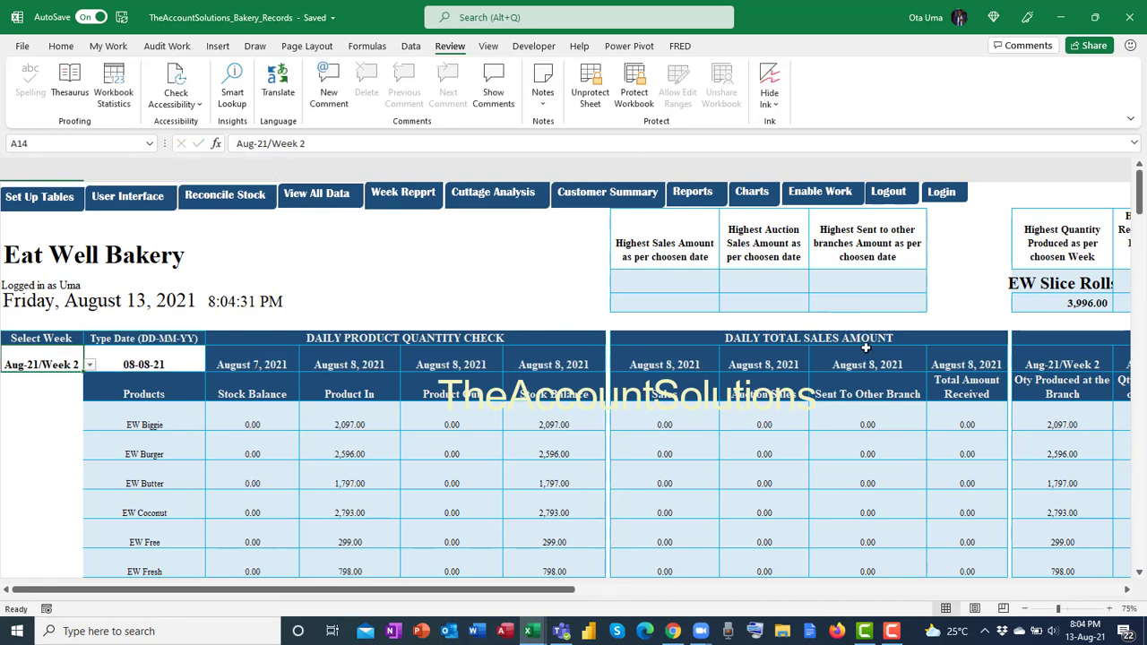
Review the August 8 daily tables, where Product In matches Stock Balance, starting at 2,097 for EW Biggie.
scroll(256, 451, down, 4)
scroll(258, 410, up, 1)
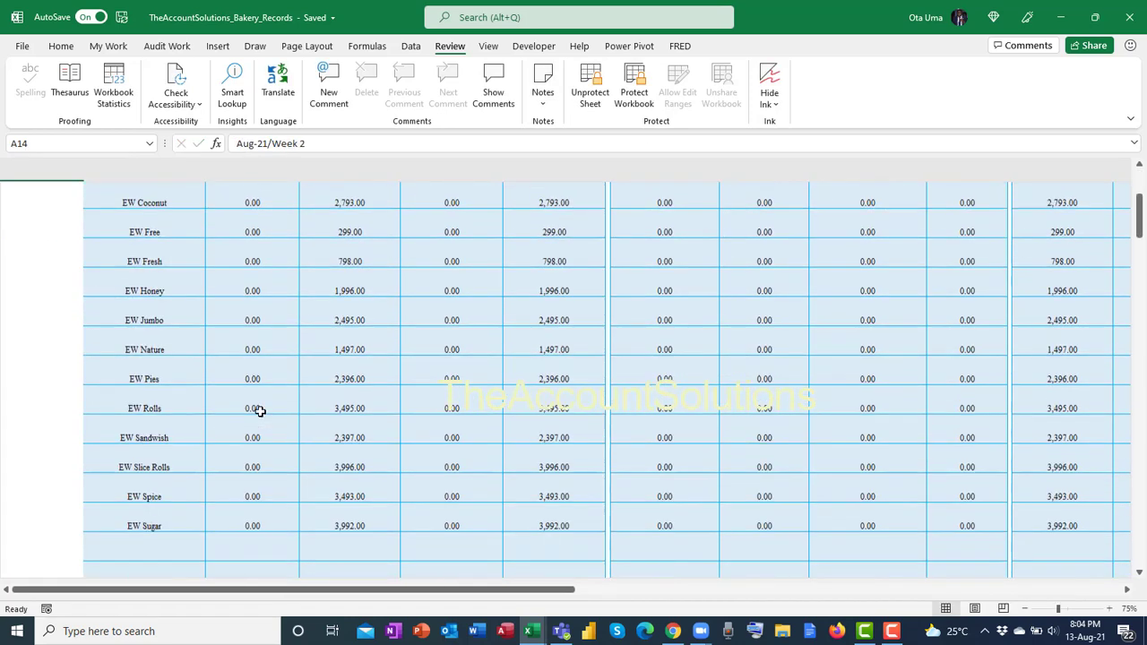
scroll(258, 410, up, 3)
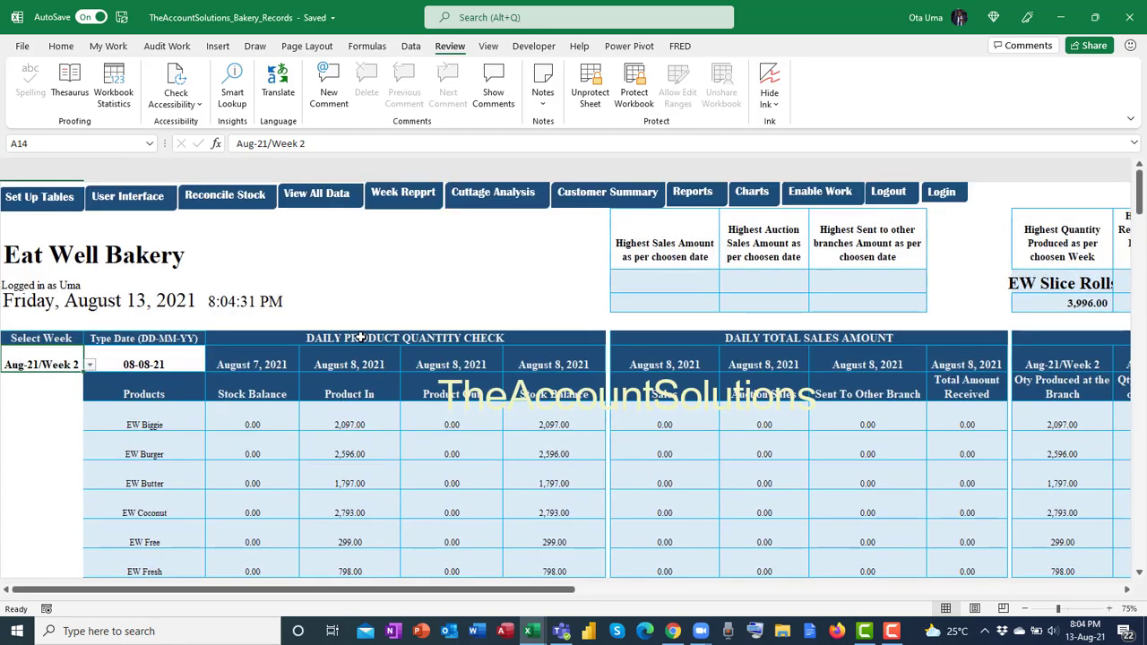
scroll(367, 399, down, 2)
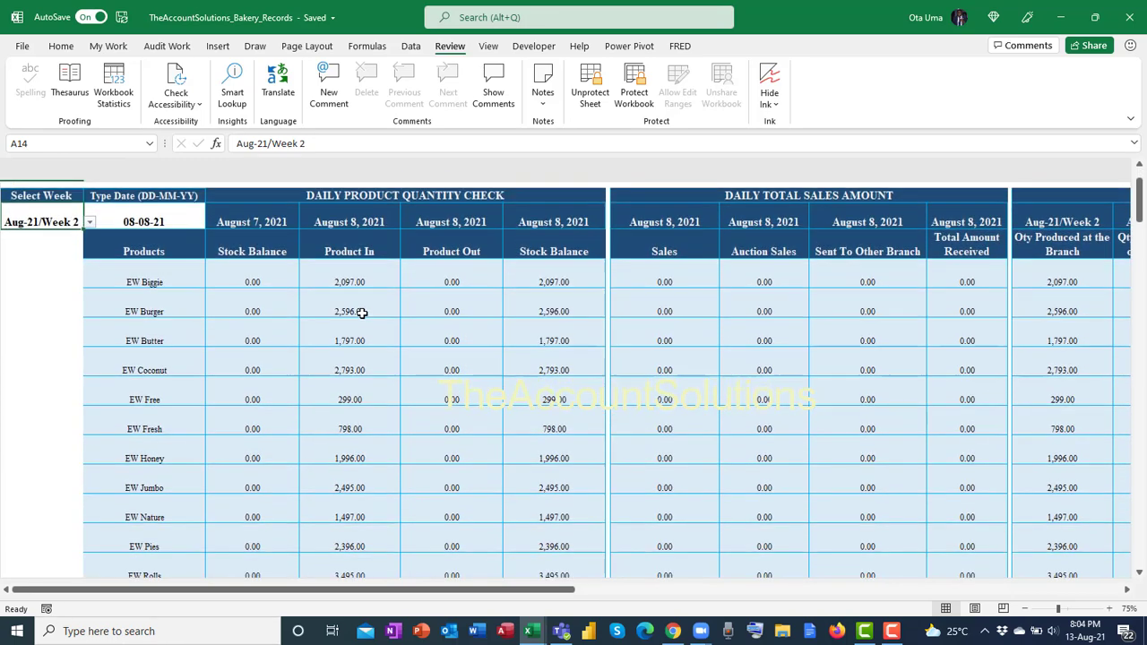
scroll(361, 308, down, 1)
scroll(345, 354, down, 2)
scroll(345, 354, down, 1)
scroll(346, 359, up, 4)
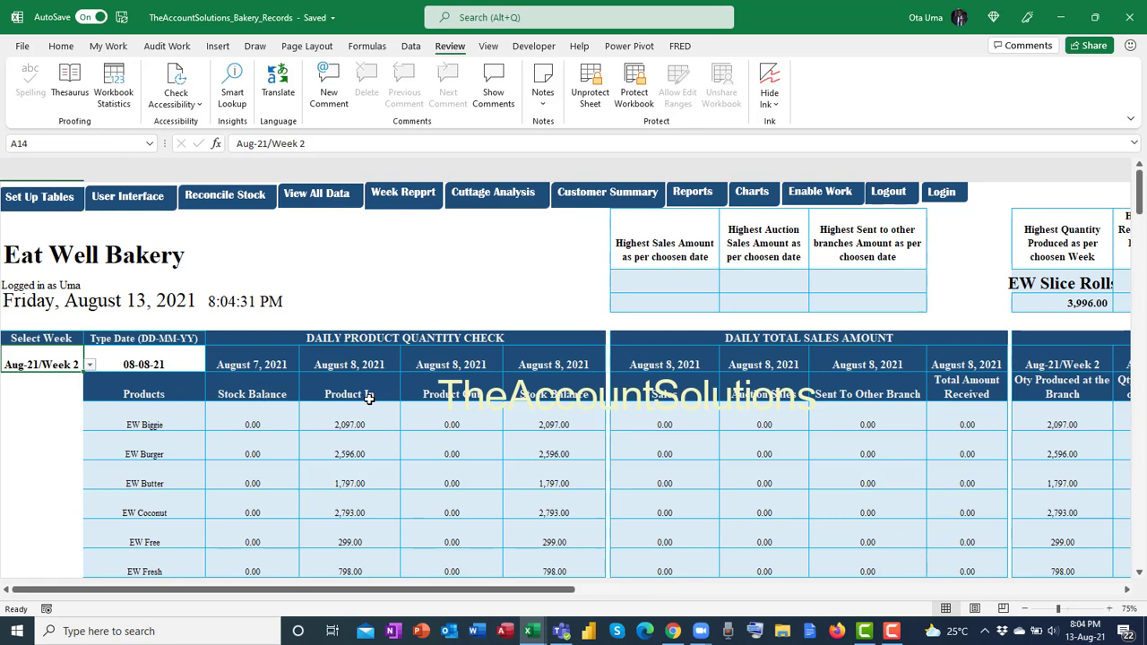
scroll(368, 398, down, 1)
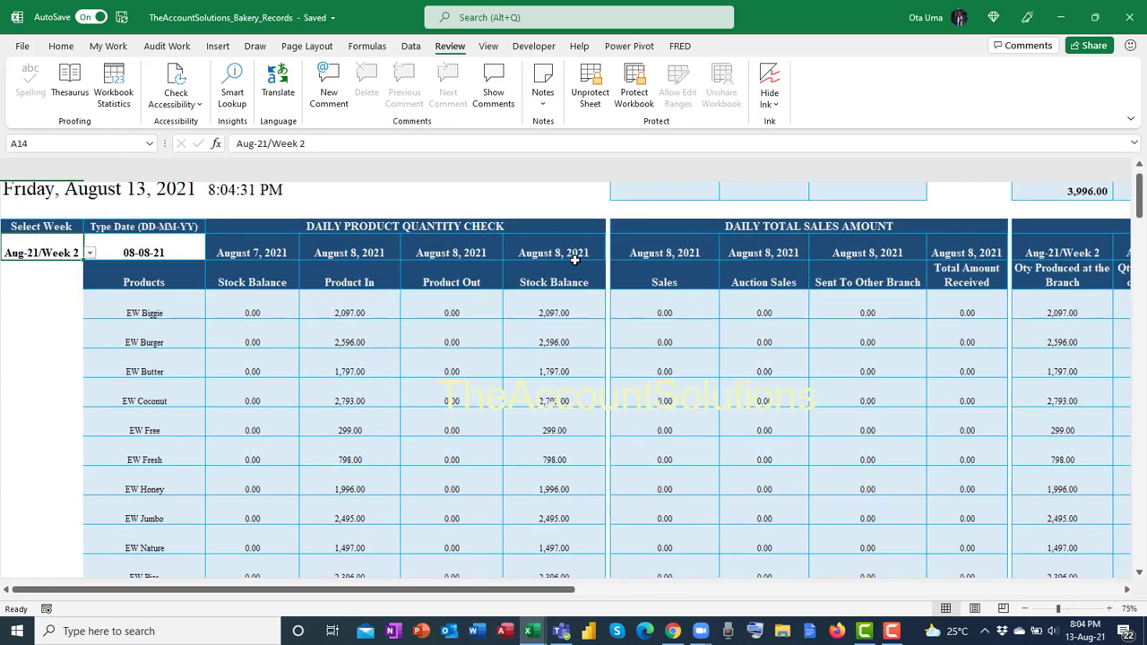
scroll(560, 414, down, 3)
scroll(560, 413, up, 5)
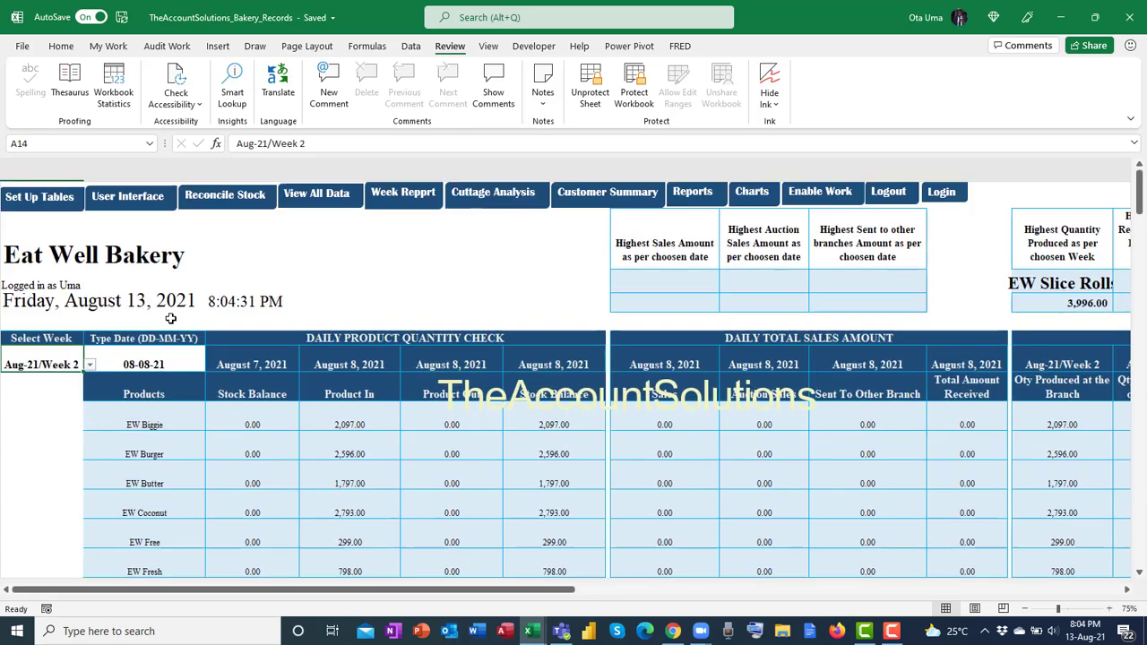
Enter 7/8/21 as the report date in B14 and review the all-zero August 7 tables.
key(Tab)
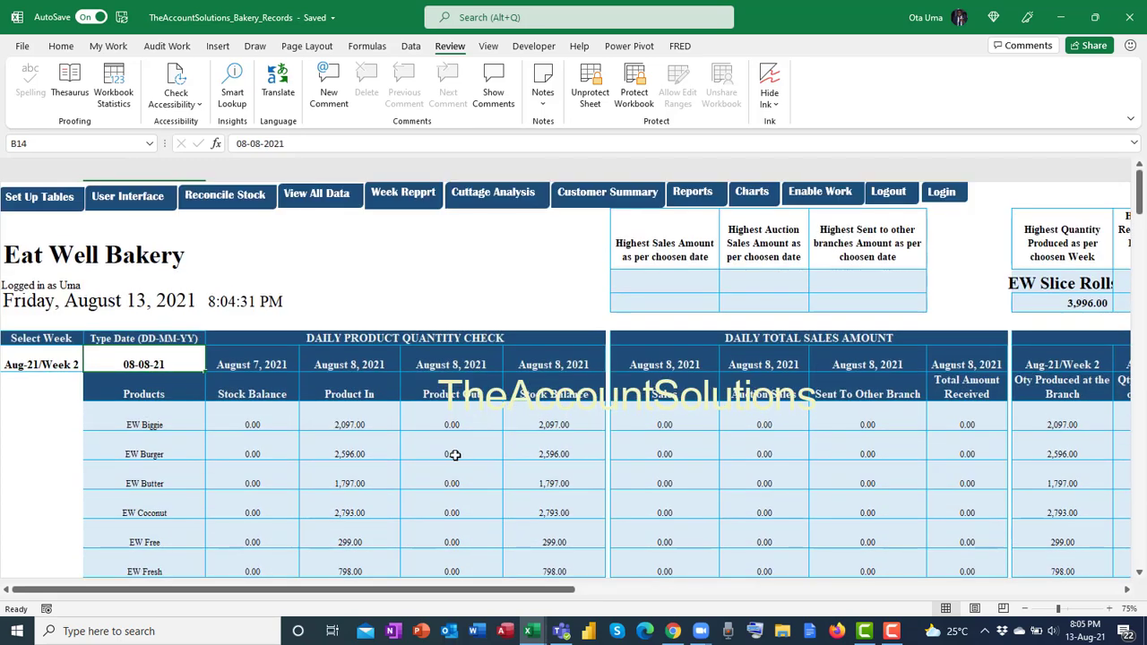
text(7)
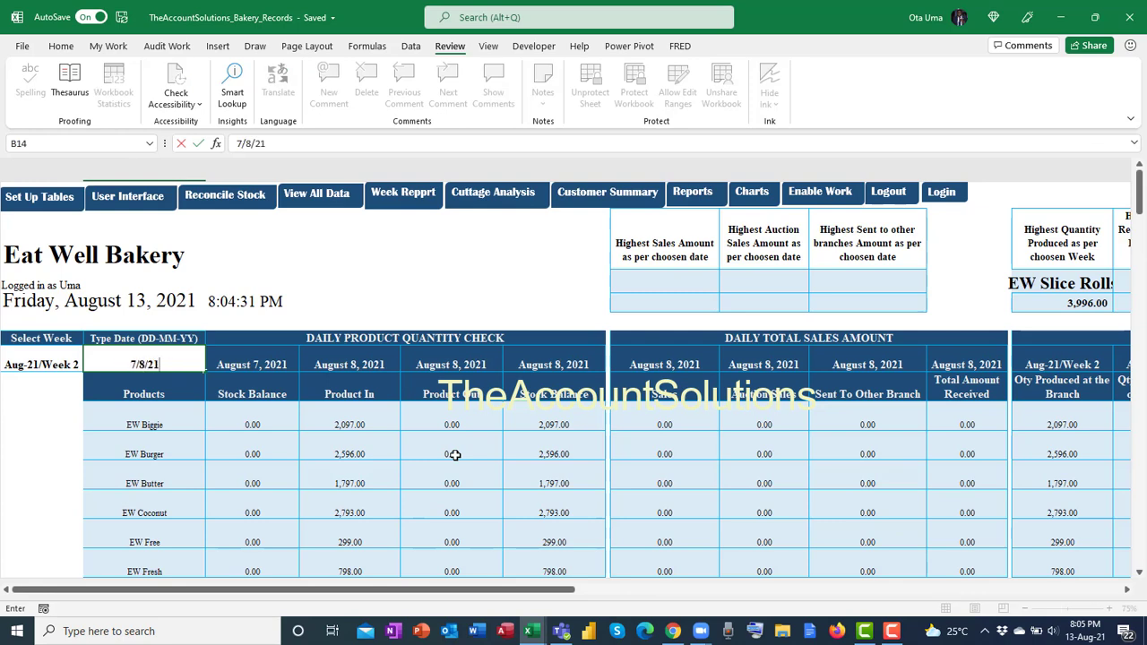
text(/8/21)
key(Return)
scroll(472, 455, down, 1)
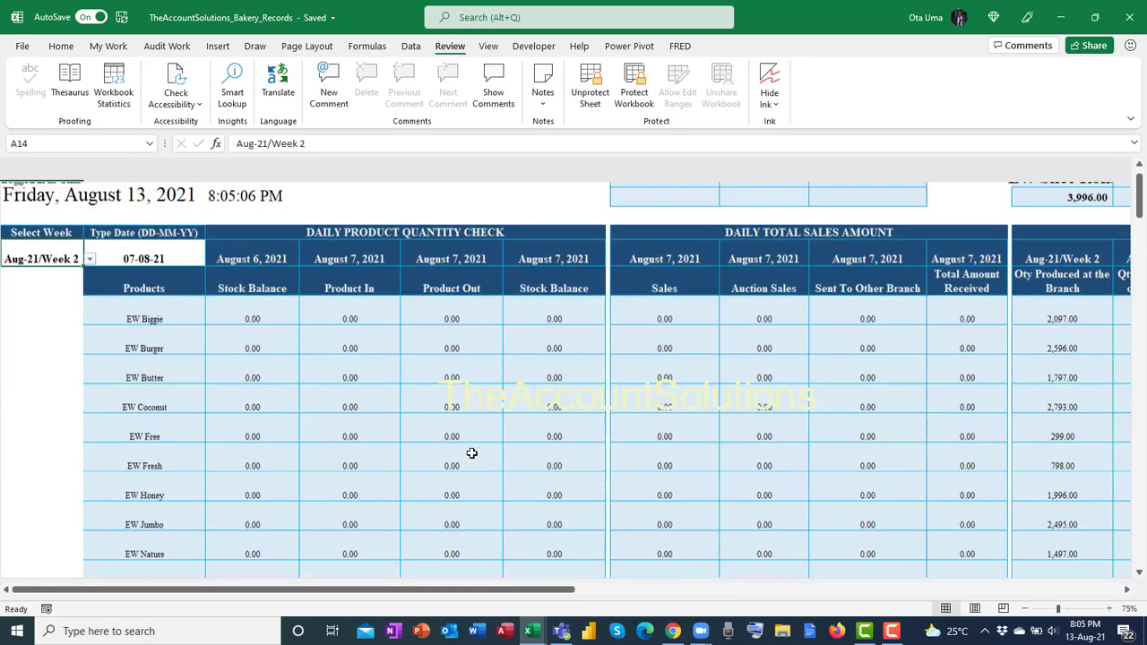
scroll(484, 444, up, 2)
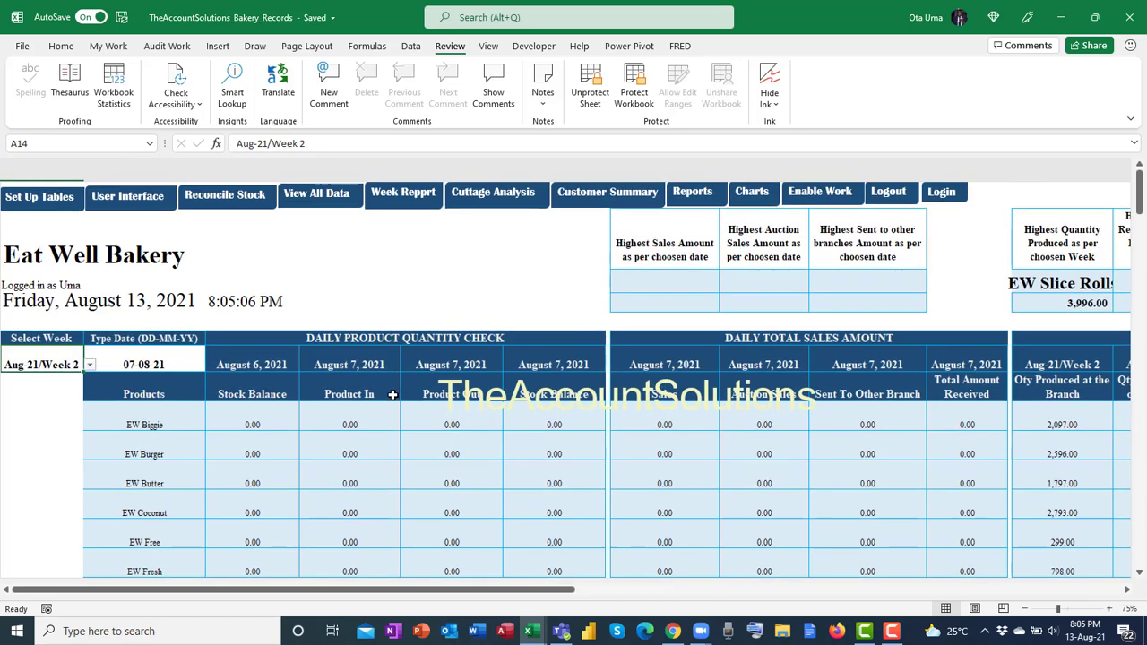
scroll(417, 420, down, 2)
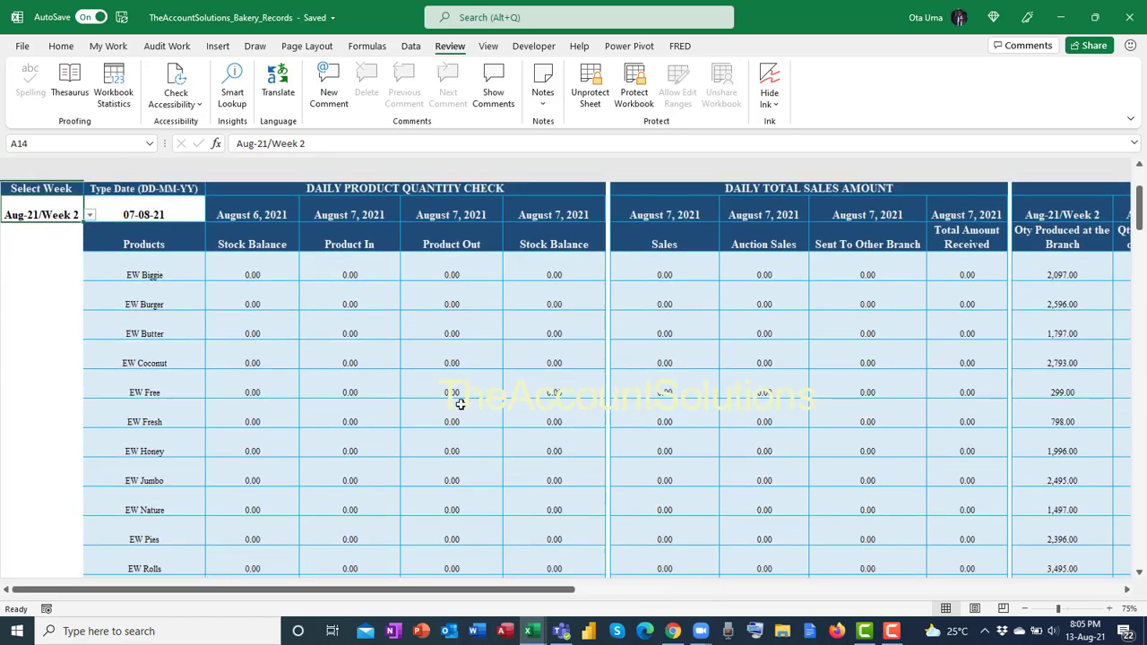
scroll(461, 405, up, 2)
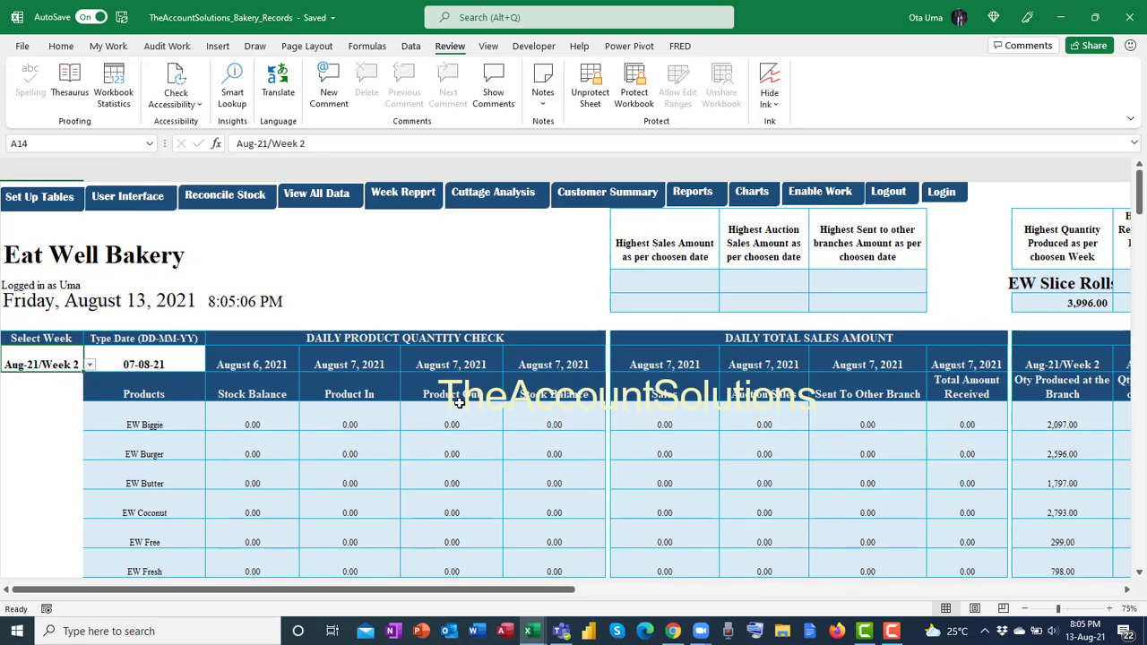